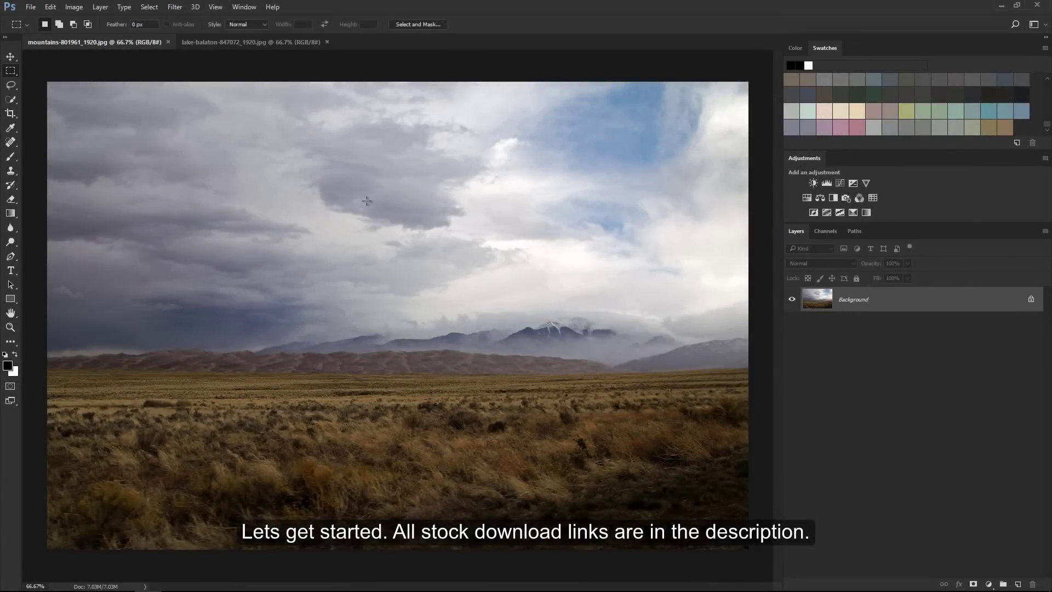
Select the stormy lake sky with a rectangular marquee and drag it into mountains-801961_1920.jpg
{"action": "left_click", "coordinate": [258, 42]}
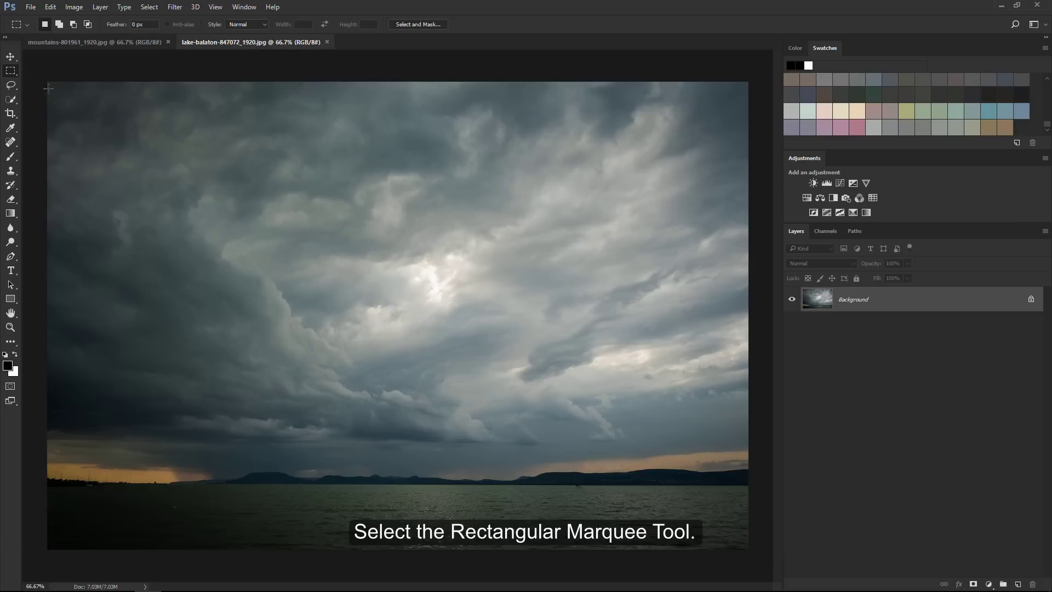
{"action": "right_click", "coordinate": [12, 72]}
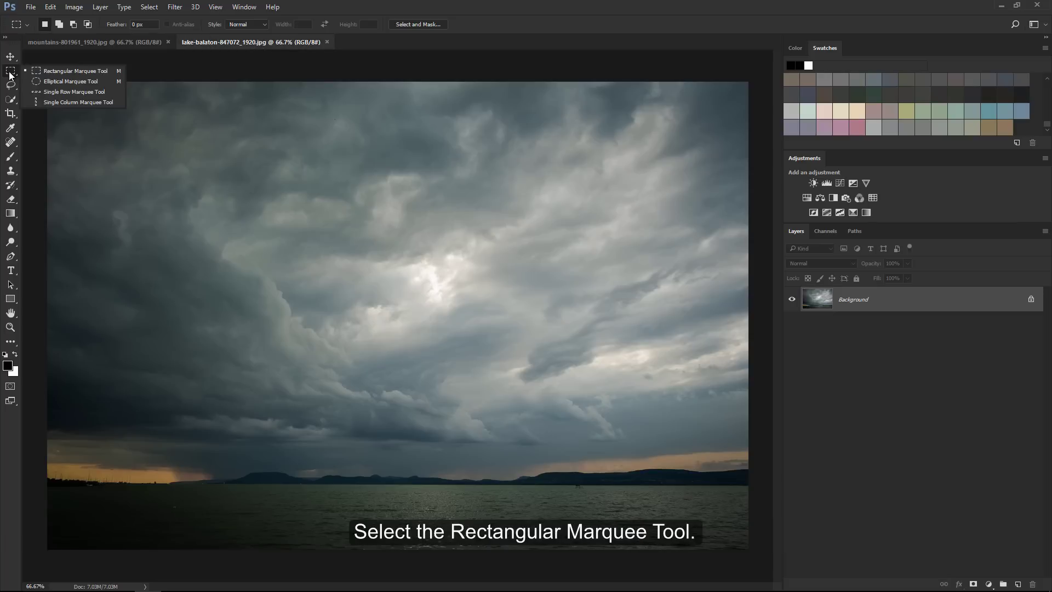
{"action": "left_click", "coordinate": [106, 70]}
{"action": "mouse_move", "coordinate": [47, 82]}
{"action": "left_mouse_down"}
{"action": "mouse_move", "coordinate": [228, 240]}
{"action": "mouse_move", "coordinate": [753, 458]}
{"action": "mouse_move", "coordinate": [765, 451]}
{"action": "left_mouse_up"}
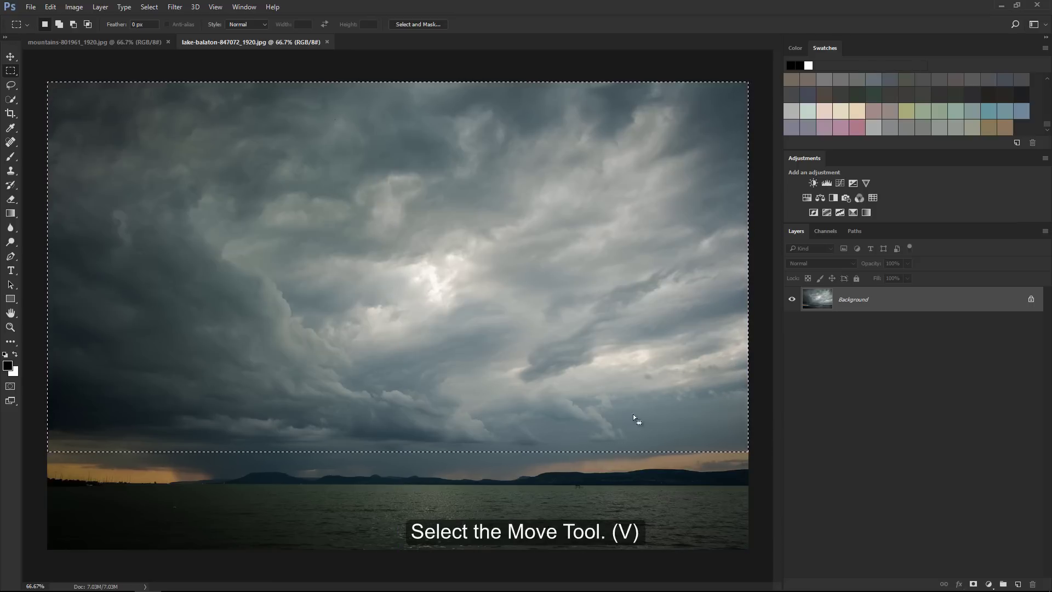
{"action": "key", "text": "v"}
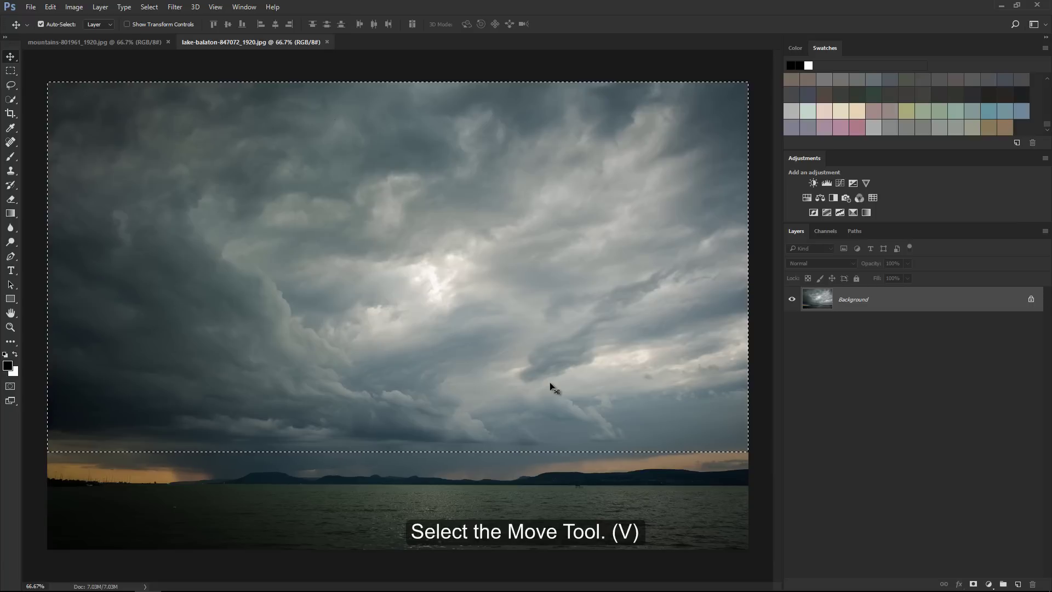
{"action": "mouse_move", "coordinate": [550, 382]}
{"action": "left_mouse_down"}
{"action": "mouse_move", "coordinate": [165, 92]}
{"action": "mouse_move", "coordinate": [140, 52]}
{"action": "mouse_move", "coordinate": [420, 263]}
{"action": "left_mouse_up"}
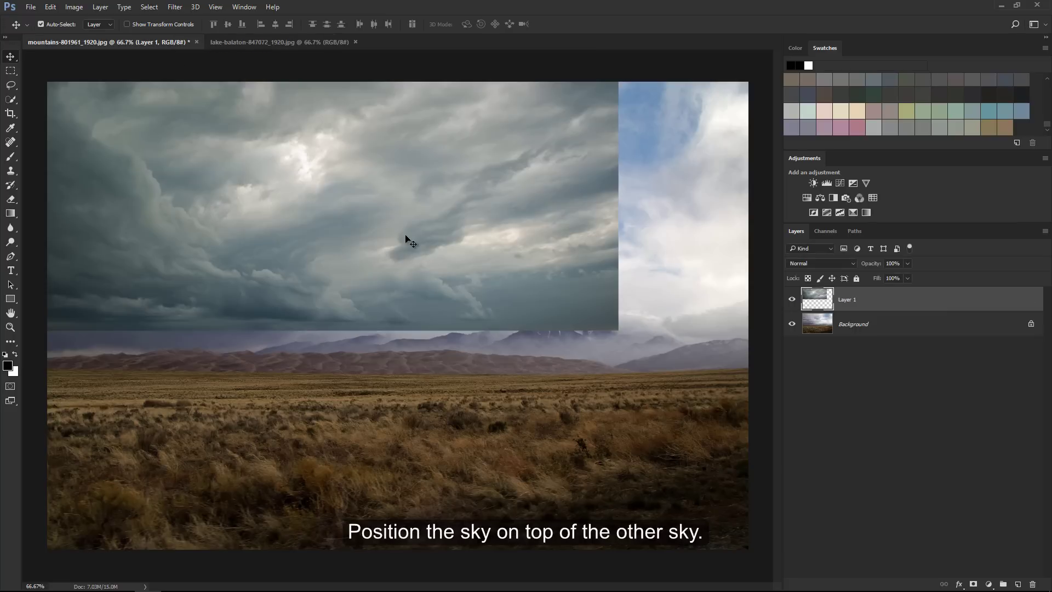
Move the storm sky layer down to meet the grassland horizon and rename it Sky
{"action": "mouse_move", "coordinate": [299, 142]}
{"action": "left_mouse_down"}
{"action": "mouse_move", "coordinate": [394, 195]}
{"action": "mouse_move", "coordinate": [432, 196]}
{"action": "left_mouse_up"}
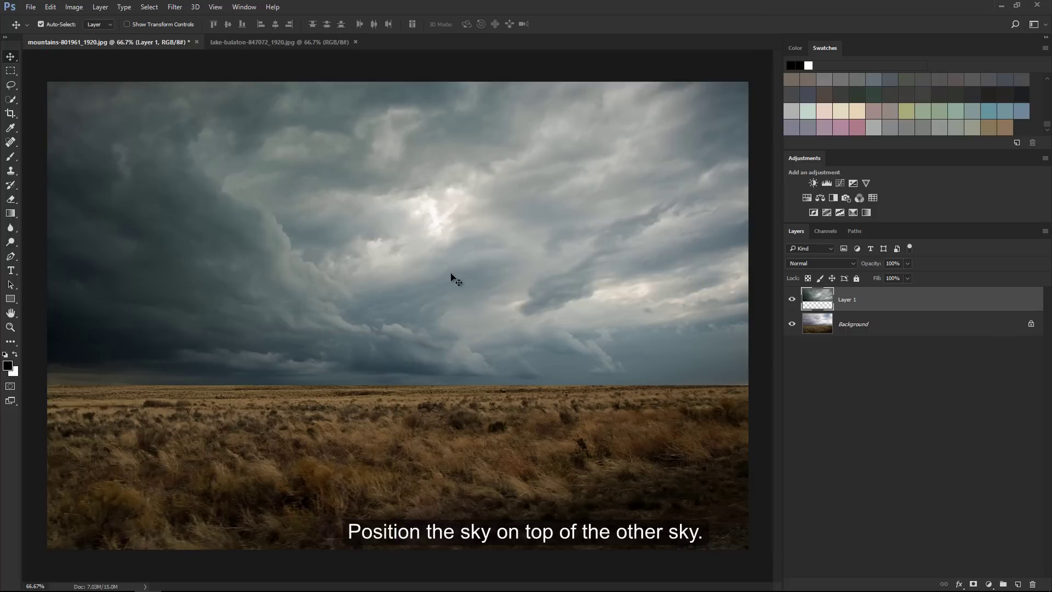
{"action": "mouse_move", "coordinate": [451, 277]}
{"action": "left_mouse_down"}
{"action": "mouse_move", "coordinate": [456, 264]}
{"action": "mouse_move", "coordinate": [449, 284]}
{"action": "left_mouse_up"}
{"action": "type", "text": "Sky"}
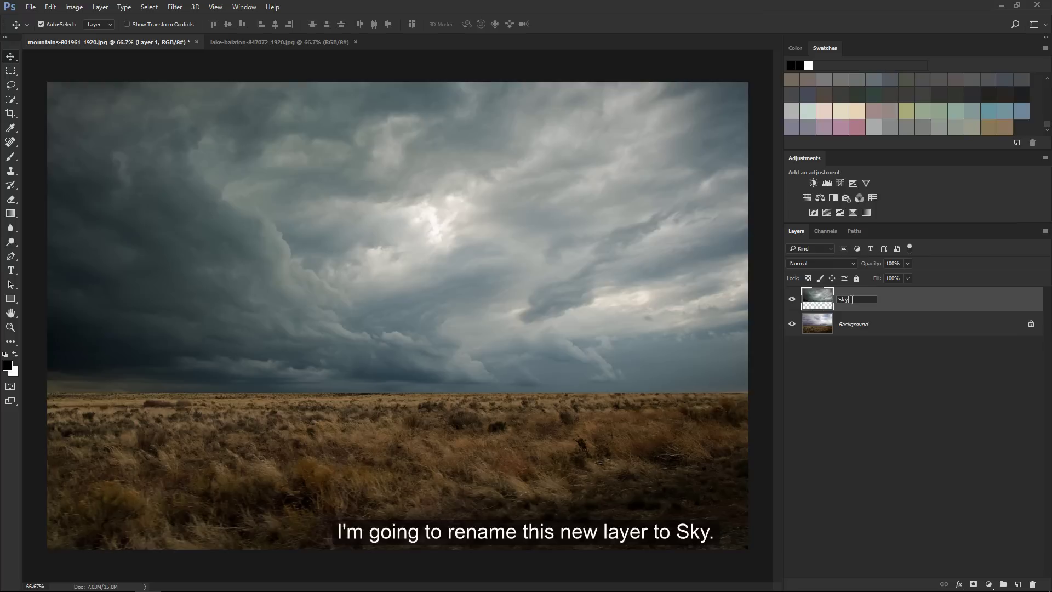
{"action": "key", "text": "Return"}
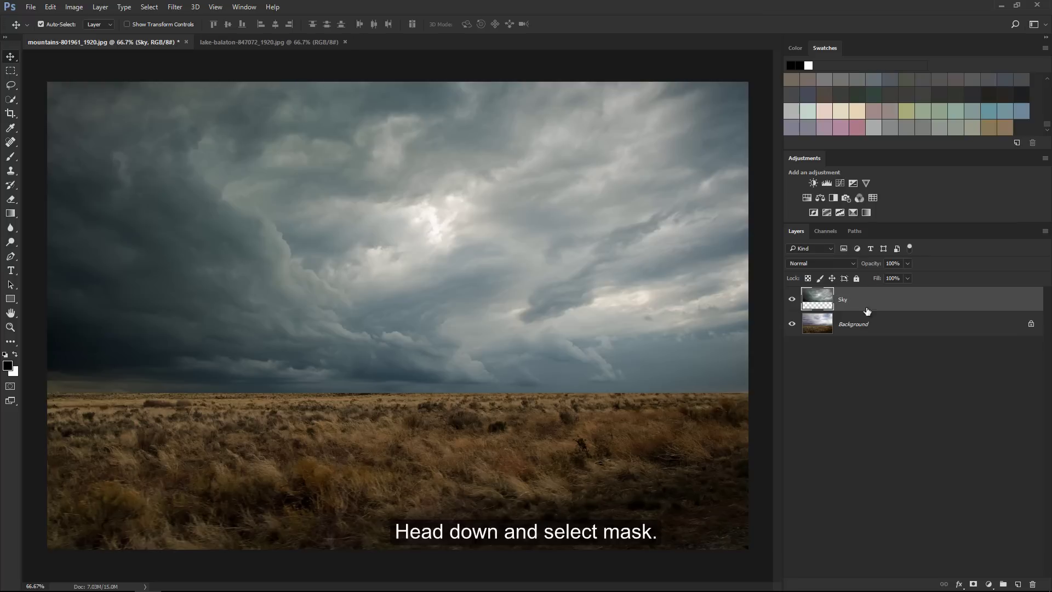
Add a layer mask to Sky and ready a black soft brush at size 175
{"action": "left_click", "coordinate": [973, 583]}
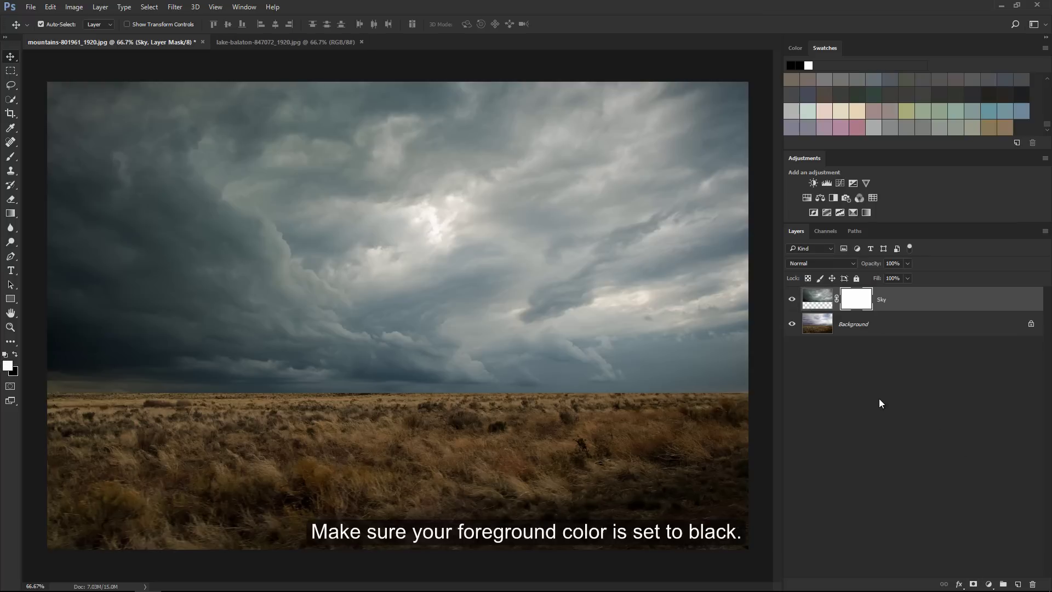
{"action": "left_click", "coordinate": [16, 354]}
{"action": "left_click", "coordinate": [15, 157]}
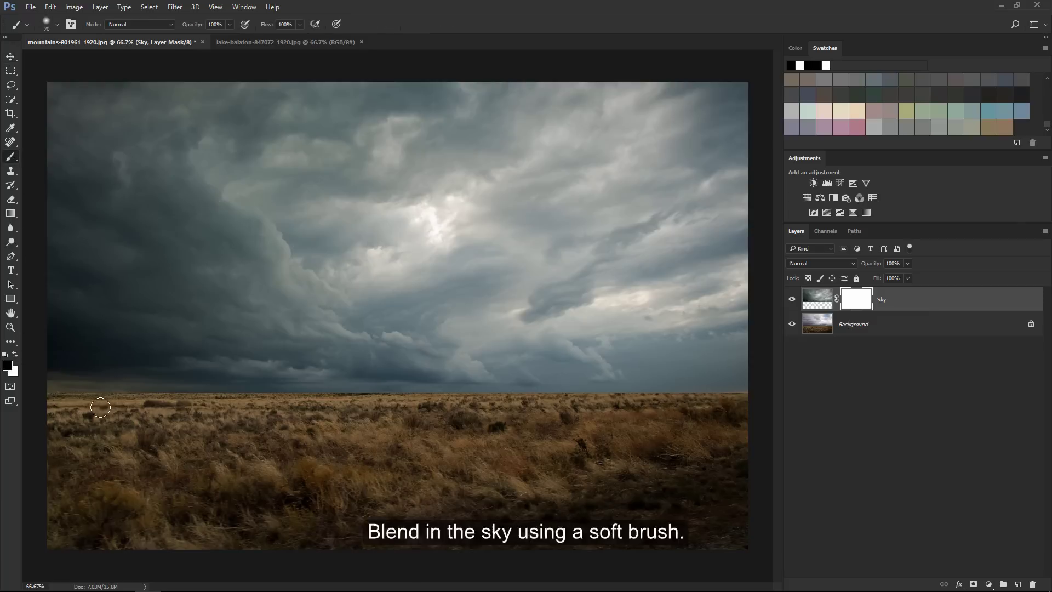
{"action": "key", "text": "bracketright"}
{"action": "key", "text": "bracketright"}
{"action": "key", "text": "bracketright"}
{"action": "key", "text": "bracketright"}
{"action": "key", "text": "bracketright"}
{"action": "key", "text": "bracketright"}
{"action": "key", "text": "bracketright"}
{"action": "key", "text": "bracketright"}
Paint the mask along the left, middle and right horizon to blend clouds into grass
{"action": "mouse_move", "coordinate": [91, 426]}
{"action": "left_mouse_down"}
{"action": "mouse_move", "coordinate": [57, 412]}
{"action": "mouse_move", "coordinate": [222, 422]}
{"action": "left_mouse_up"}
{"action": "key", "text": "bracketleft"}
{"action": "key", "text": "bracketleft"}
{"action": "key", "text": "bracketleft"}
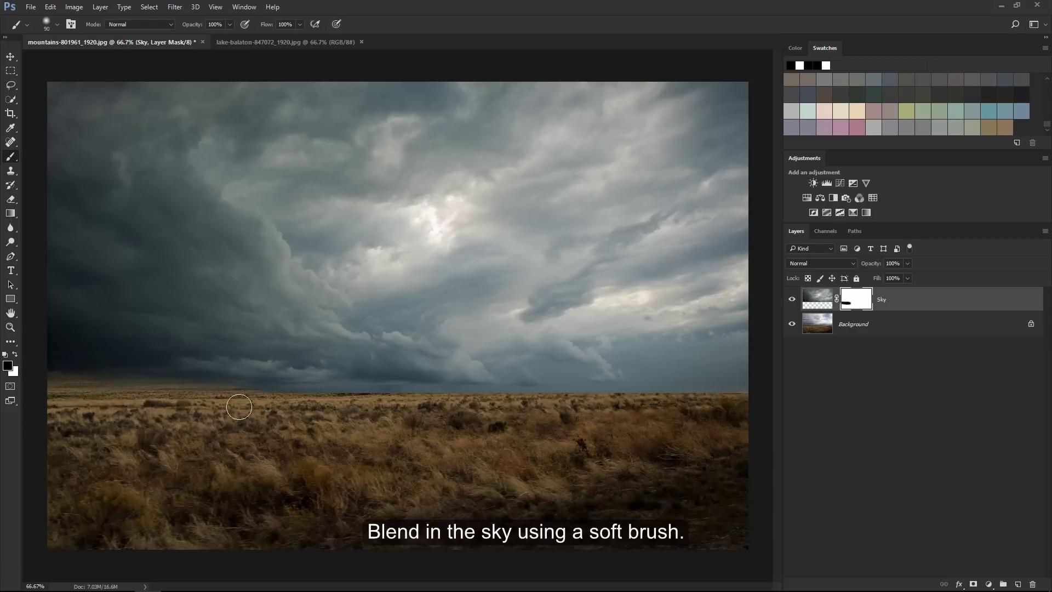
{"action": "key", "text": "bracketright"}
{"action": "key", "text": "bracketright"}
{"action": "key", "text": "bracketright"}
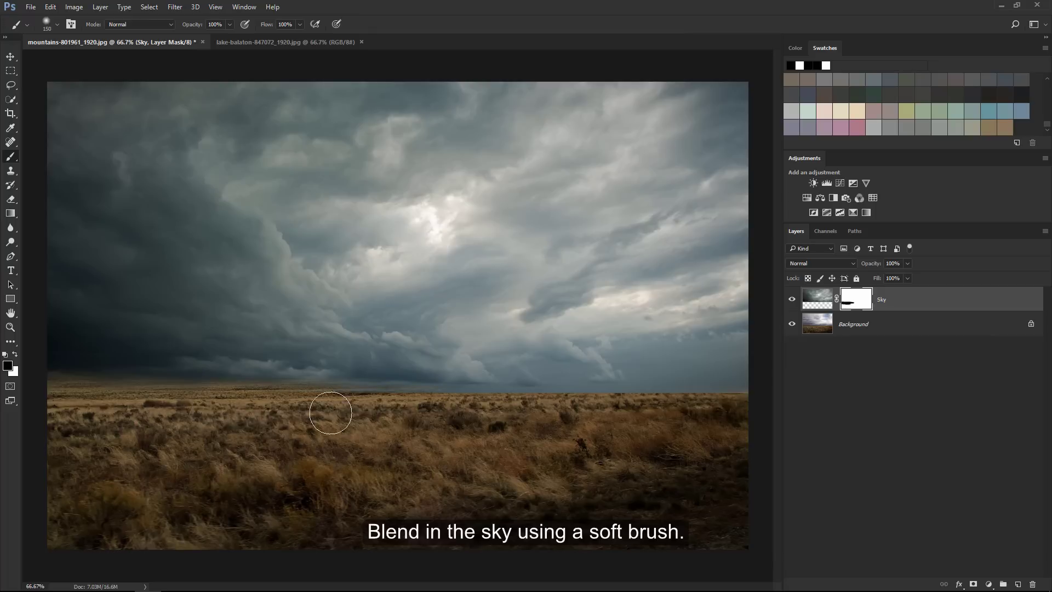
{"action": "mouse_move", "coordinate": [477, 418]}
{"action": "left_mouse_down"}
{"action": "mouse_move", "coordinate": [521, 412]}
{"action": "mouse_move", "coordinate": [603, 434]}
{"action": "mouse_move", "coordinate": [728, 430]}
{"action": "mouse_move", "coordinate": [472, 434]}
{"action": "mouse_move", "coordinate": [169, 404]}
{"action": "mouse_move", "coordinate": [125, 414]}
{"action": "left_mouse_up"}
{"action": "key", "text": "bracketright"}
{"action": "key", "text": "bracketright"}
{"action": "key", "text": "bracketright"}
{"action": "key", "text": "ctrl+z"}
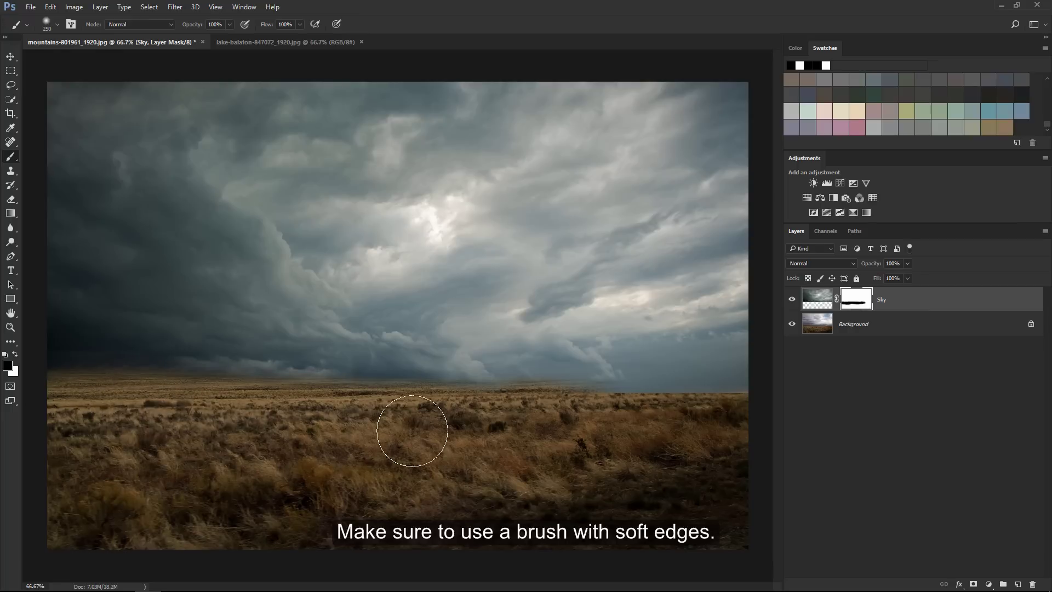
{"action": "mouse_move", "coordinate": [411, 430]}
{"action": "left_mouse_down"}
{"action": "mouse_move", "coordinate": [598, 437]}
{"action": "mouse_move", "coordinate": [732, 422]}
{"action": "left_mouse_up"}
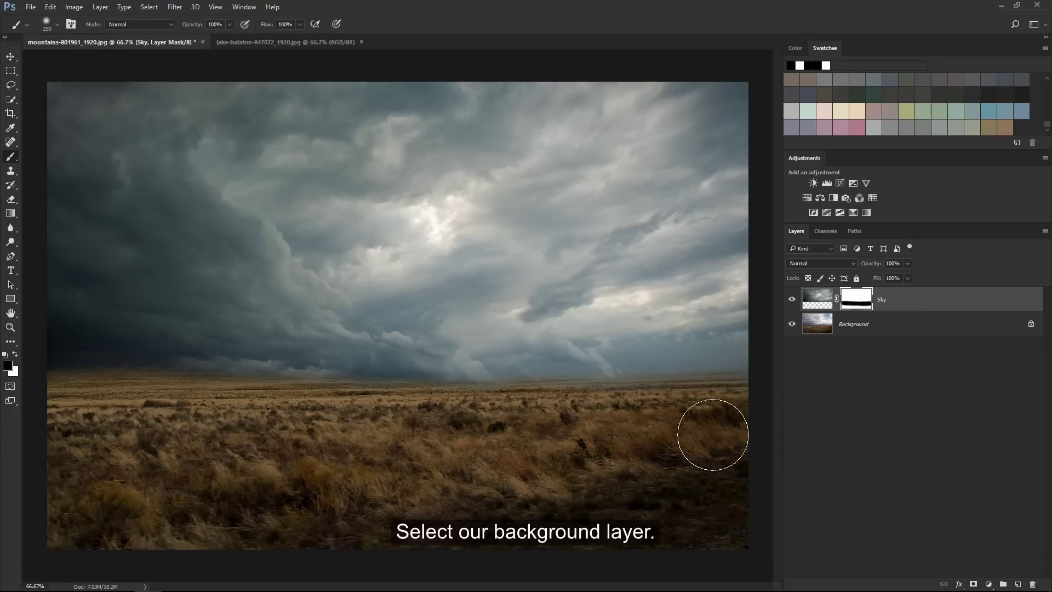
Add a Hue/Saturation layer clipped to Background with Saturation -37 and Lightness -35
{"action": "left_click", "coordinate": [909, 327]}
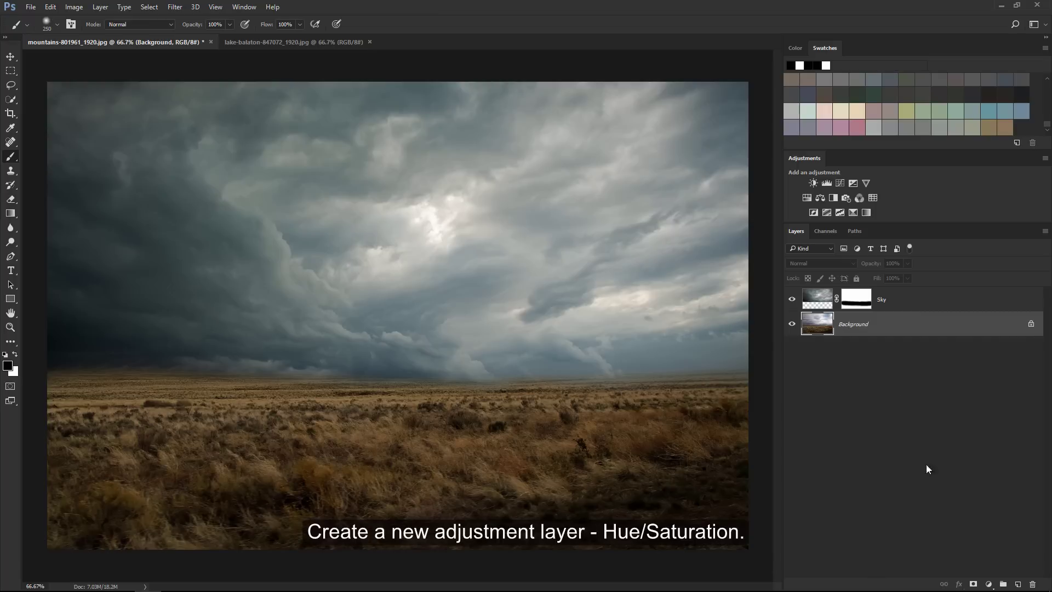
{"action": "left_click", "coordinate": [988, 584]}
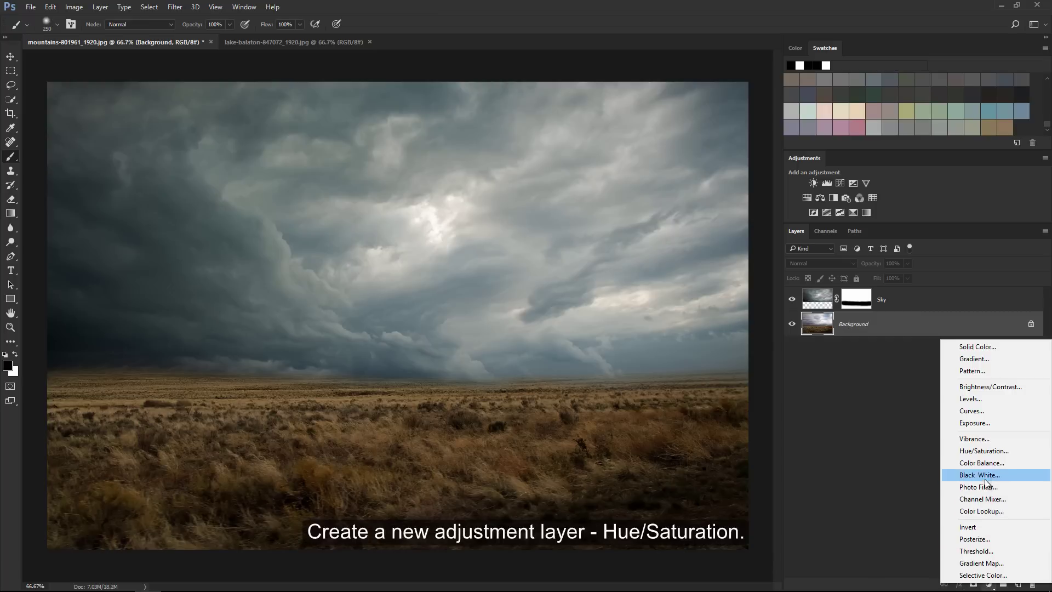
{"action": "left_click", "coordinate": [949, 452]}
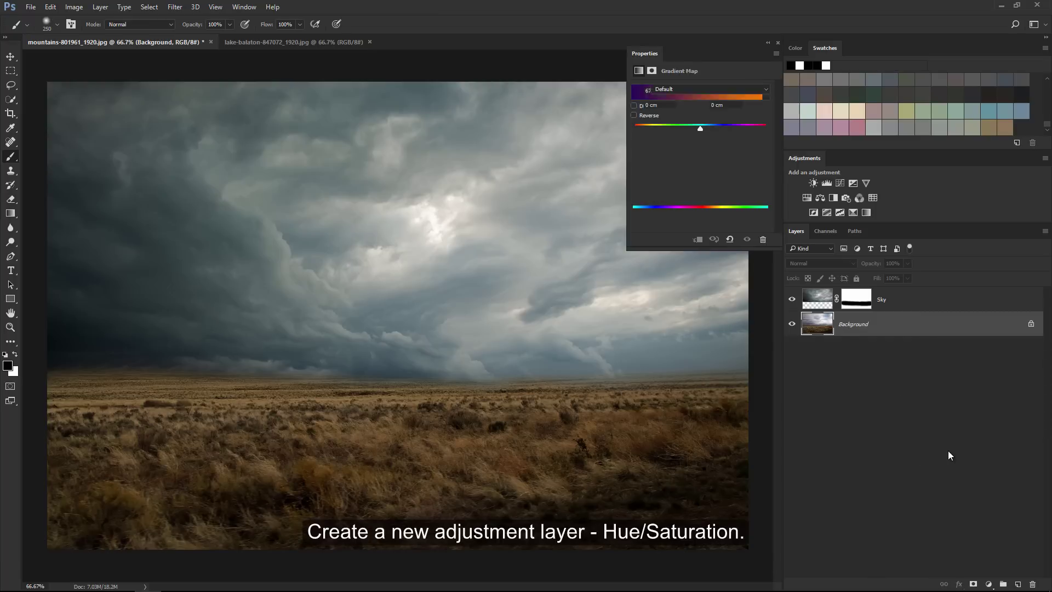
{"action": "left_click", "coordinate": [697, 240]}
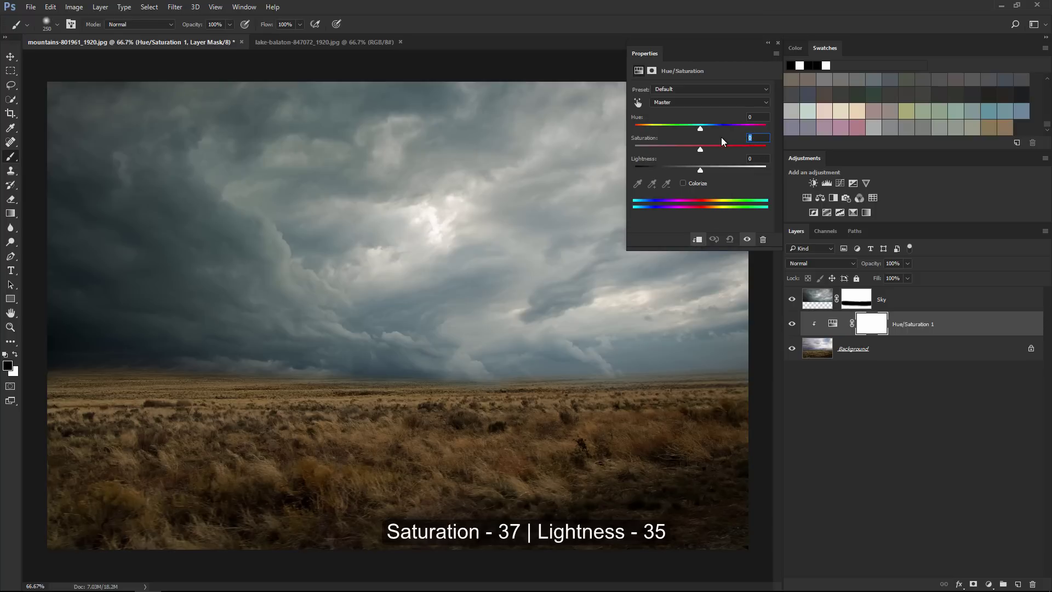
{"action": "left_click", "coordinate": [746, 137]}
{"action": "type", "text": "-3"}
{"action": "type", "text": "7"}
{"action": "key", "text": "Tab"}
{"action": "type", "text": "3"}
{"action": "type", "text": "5"}
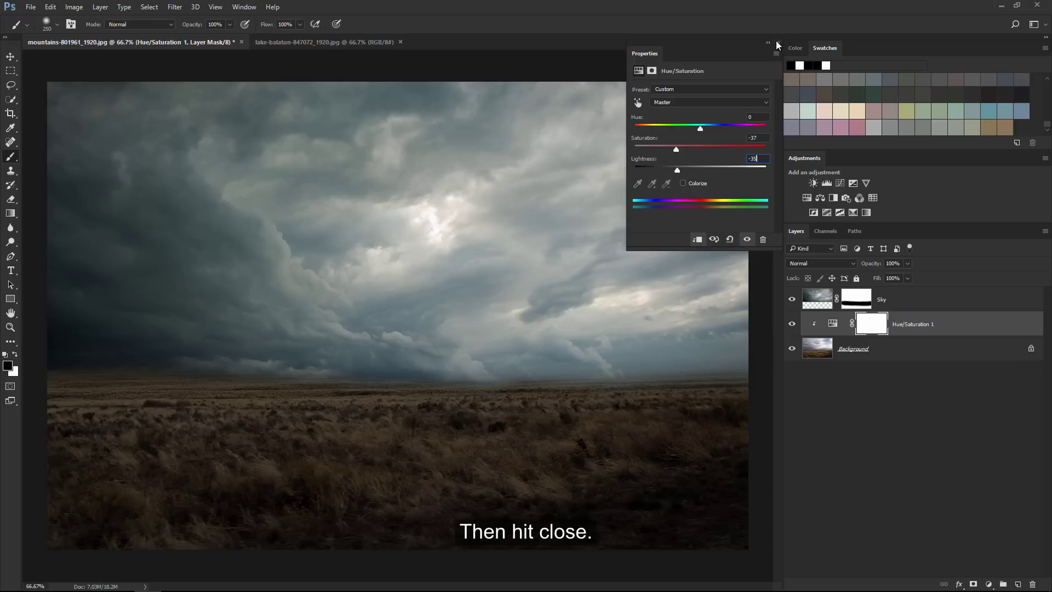
{"action": "left_click", "coordinate": [776, 44]}
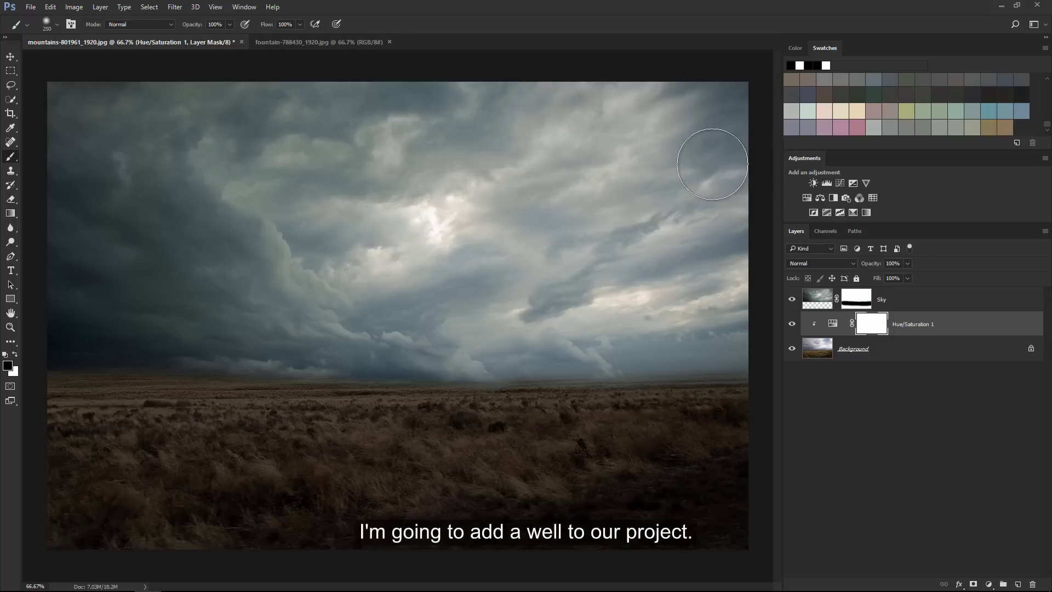
Bring up fountain-788430_1920.jpg and zoom in on the well's upper-right rim
{"action": "left_click", "coordinate": [327, 43]}
{"action": "key", "text": "z"}
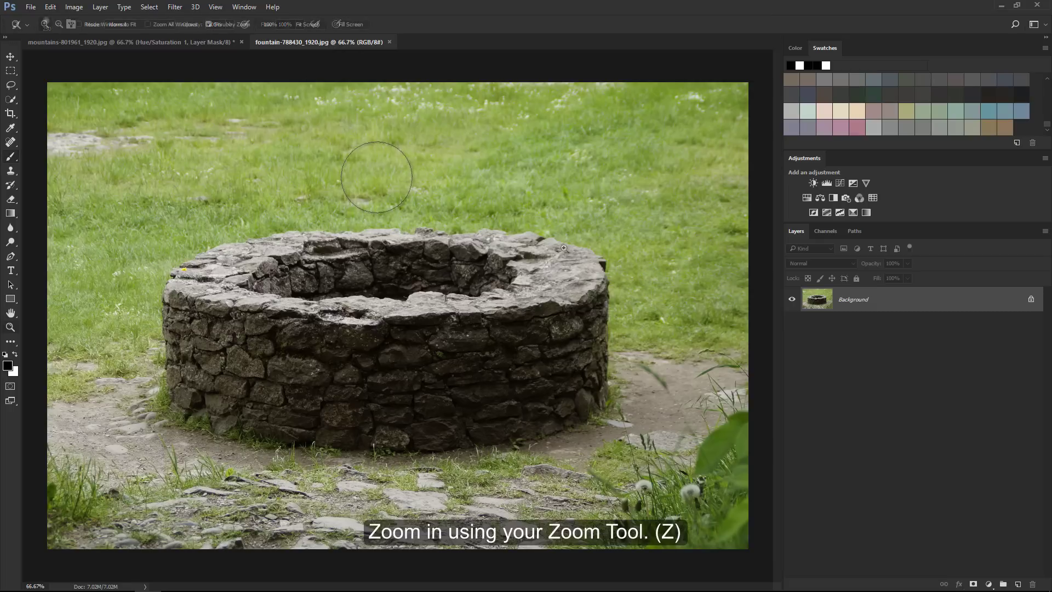
{"action": "left_click", "coordinate": [619, 235]}
{"action": "scroll", "coordinate": [586, 244], "scroll_direction": "down", "scroll_amount": 2}
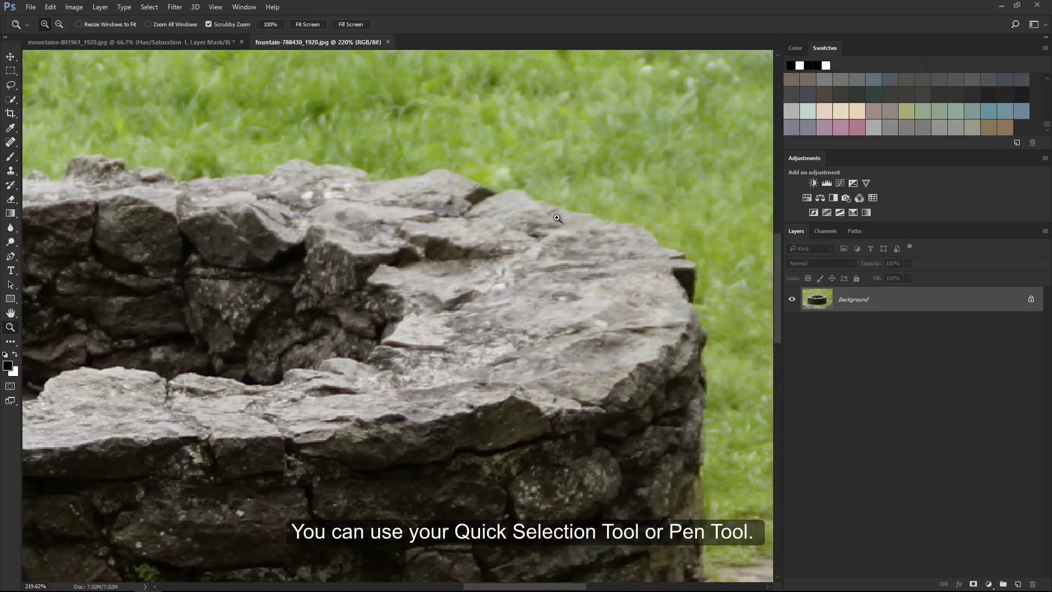
{"action": "key", "text": "p"}
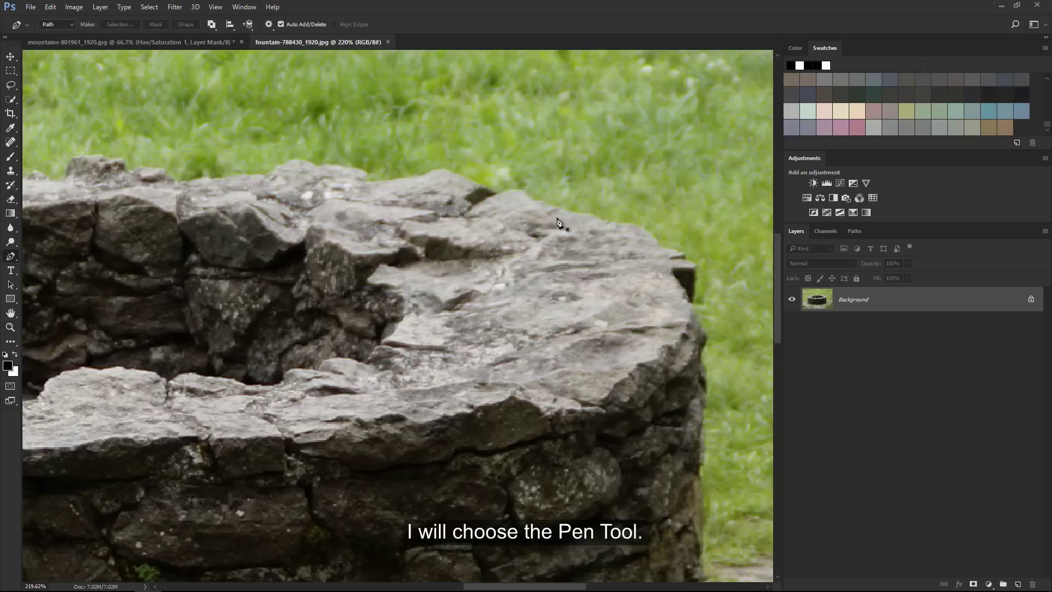
Start the pen path at the well's rim and trace along it and down the right side
{"action": "left_click", "coordinate": [566, 210]}
{"action": "mouse_move", "coordinate": [587, 213]}
{"action": "left_mouse_down"}
{"action": "mouse_move", "coordinate": [638, 224]}
{"action": "mouse_move", "coordinate": [669, 253]}
{"action": "left_mouse_up"}
{"action": "left_click", "coordinate": [602, 221]}
{"action": "left_click", "coordinate": [650, 234]}
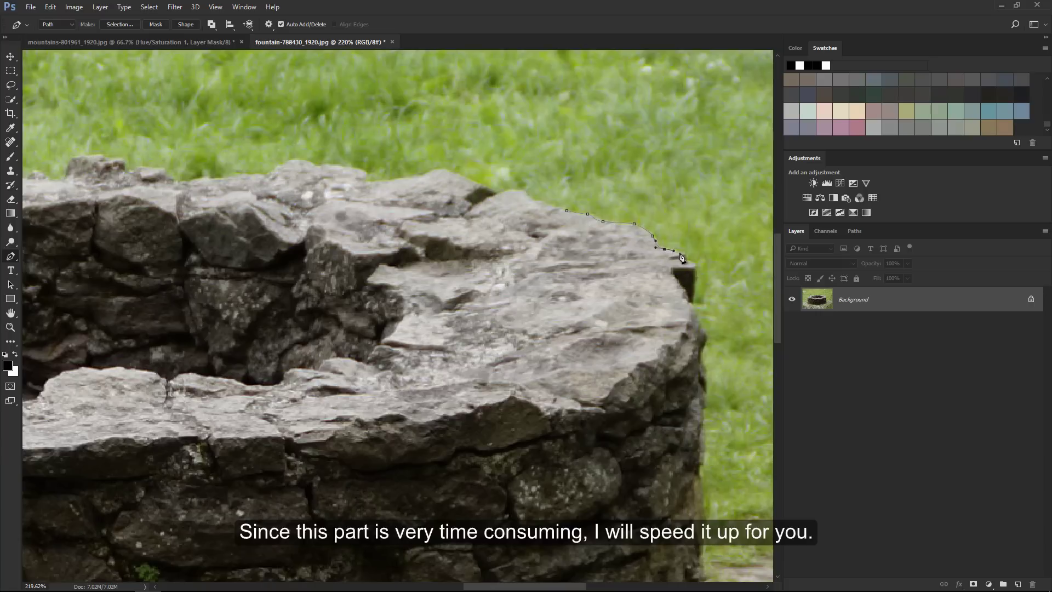
{"action": "left_click", "coordinate": [694, 263]}
{"action": "left_click", "coordinate": [692, 302]}
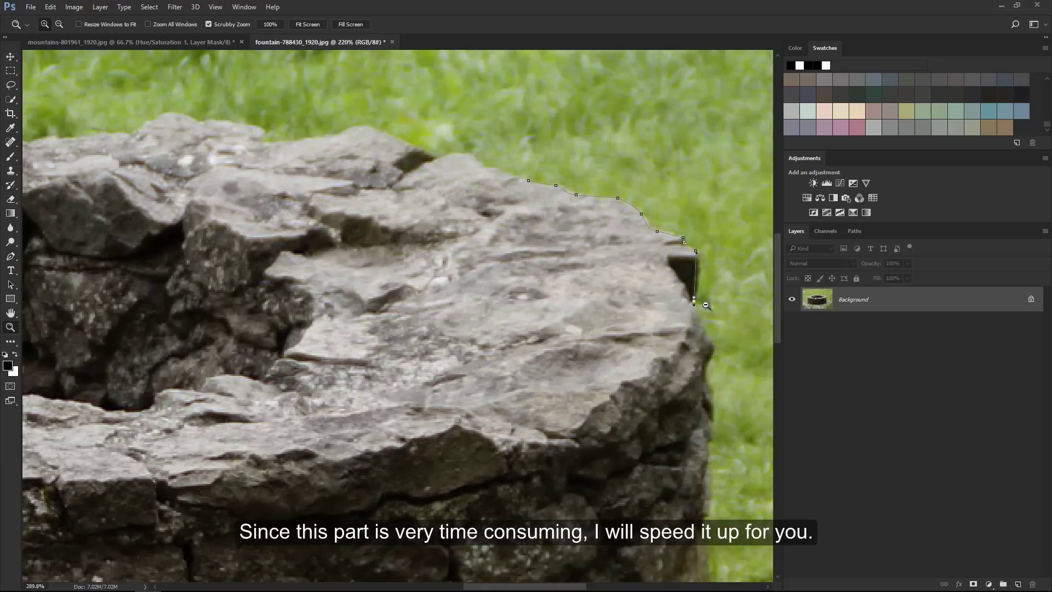
{"action": "scroll", "coordinate": [694, 316], "scroll_direction": "up", "scroll_amount": 2}
{"action": "left_click", "coordinate": [707, 362]}
{"action": "scroll", "coordinate": [701, 384], "scroll_direction": "down", "scroll_amount": 3}
{"action": "scroll", "coordinate": [654, 351], "scroll_direction": "down", "scroll_amount": 3}
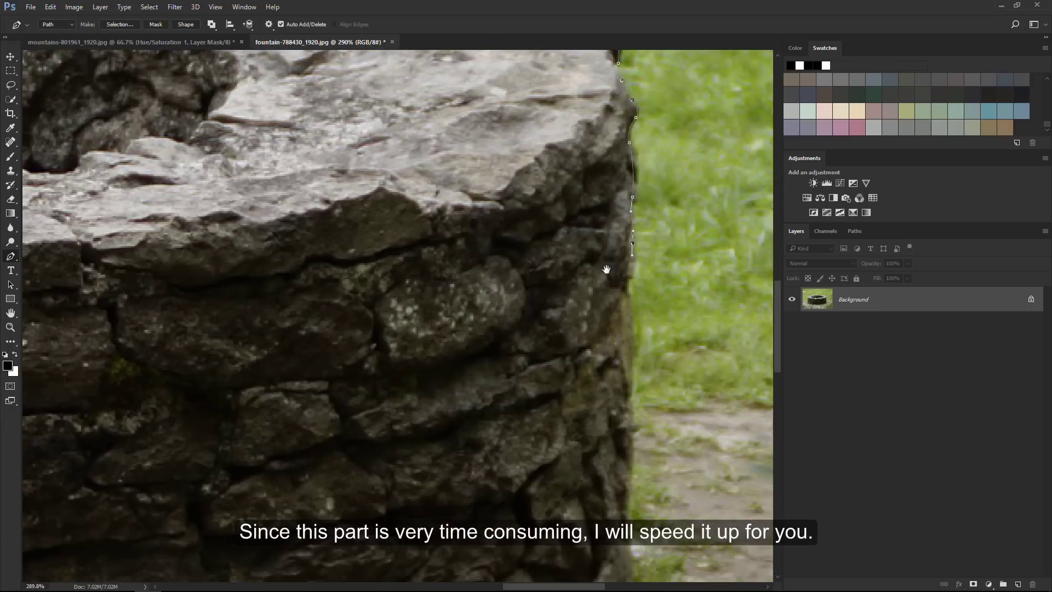
{"action": "left_click", "coordinate": [628, 289]}
{"action": "scroll", "coordinate": [630, 341], "scroll_direction": "down", "scroll_amount": 5}
{"action": "scroll", "coordinate": [597, 375], "scroll_direction": "down", "scroll_amount": 3}
Continue the path down to the well's base and along it leftward, panning as needed
{"action": "left_click", "coordinate": [569, 339]}
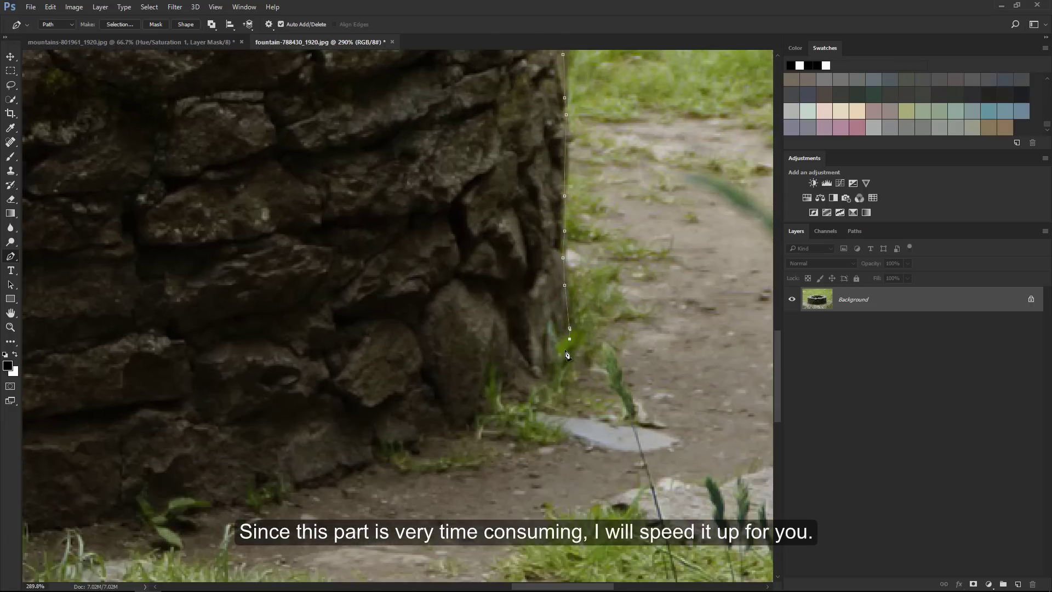
{"action": "left_click", "coordinate": [556, 355]}
{"action": "left_click", "coordinate": [534, 384]}
{"action": "left_click", "coordinate": [521, 395]}
{"action": "left_click", "coordinate": [476, 422]}
{"action": "left_click", "coordinate": [395, 452]}
{"action": "mouse_move", "coordinate": [394, 452]}
{"action": "left_mouse_down"}
{"action": "mouse_move", "coordinate": [570, 318]}
{"action": "mouse_move", "coordinate": [586, 271]}
{"action": "mouse_move", "coordinate": [669, 280]}
{"action": "left_mouse_up"}
{"action": "left_click", "coordinate": [527, 346]}
{"action": "left_click", "coordinate": [458, 352]}
{"action": "left_click", "coordinate": [490, 361]}
{"action": "left_click_drag", "start_coordinate": [581, 341], "coordinate": [630, 345]}
{"action": "left_click", "coordinate": [452, 373]}
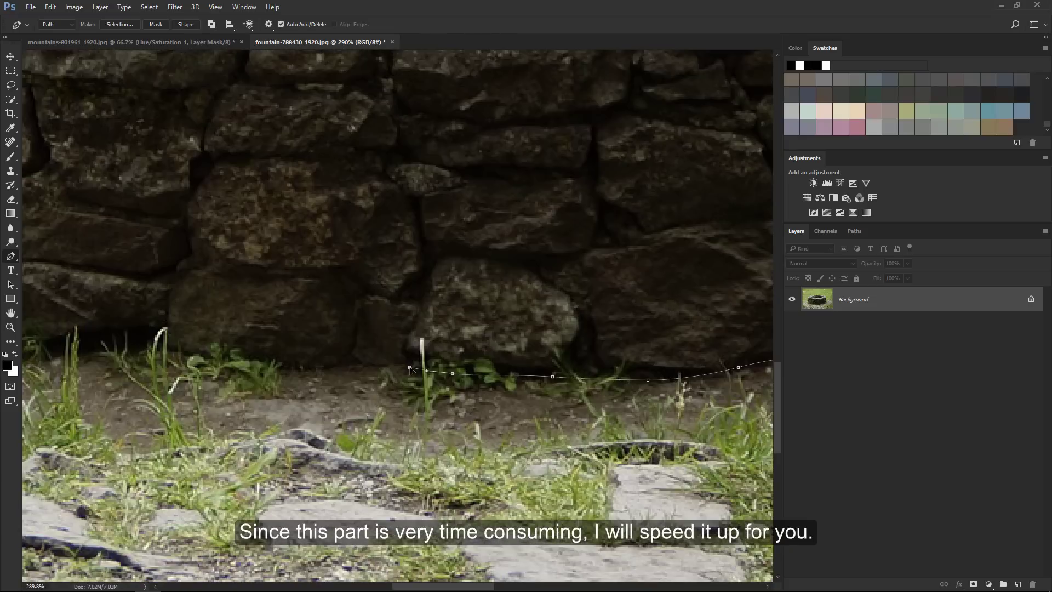
{"action": "left_click", "coordinate": [375, 366]}
{"action": "left_click", "coordinate": [302, 369]}
{"action": "left_click_drag", "start_coordinate": [296, 355], "coordinate": [640, 366]}
{"action": "left_click", "coordinate": [600, 380]}
{"action": "left_click", "coordinate": [516, 365]}
{"action": "left_click", "coordinate": [466, 359]}
{"action": "left_click", "coordinate": [403, 353]}
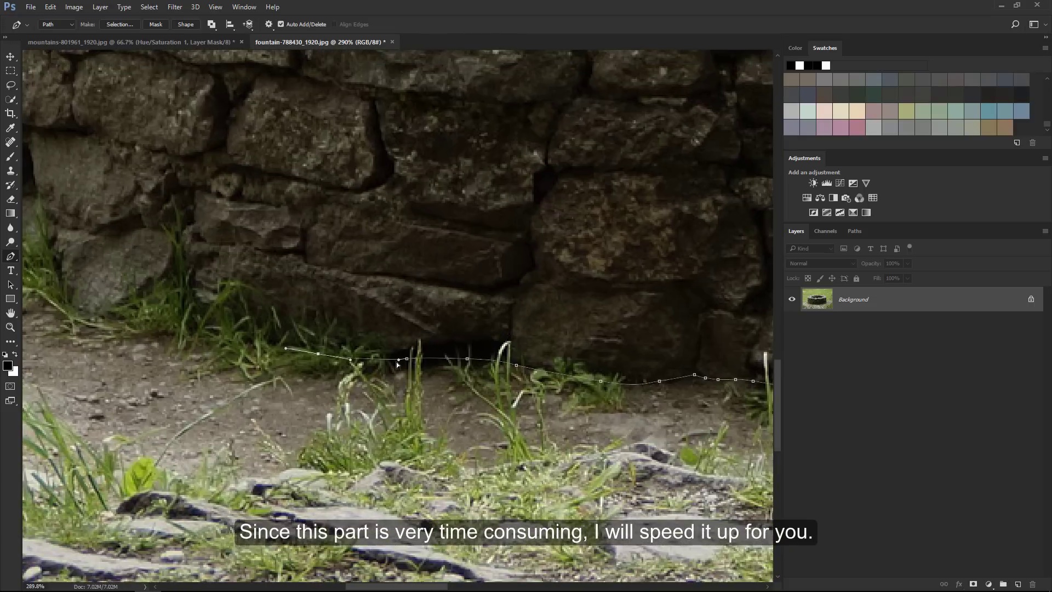
{"action": "left_click", "coordinate": [318, 353]}
{"action": "left_click", "coordinate": [257, 335]}
{"action": "left_click_drag", "start_coordinate": [211, 334], "coordinate": [594, 455]}
Trace the path around the well's left corner and up its left edge
{"action": "left_click", "coordinate": [423, 438]}
{"action": "left_click", "coordinate": [350, 417]}
{"action": "left_click", "coordinate": [246, 378]}
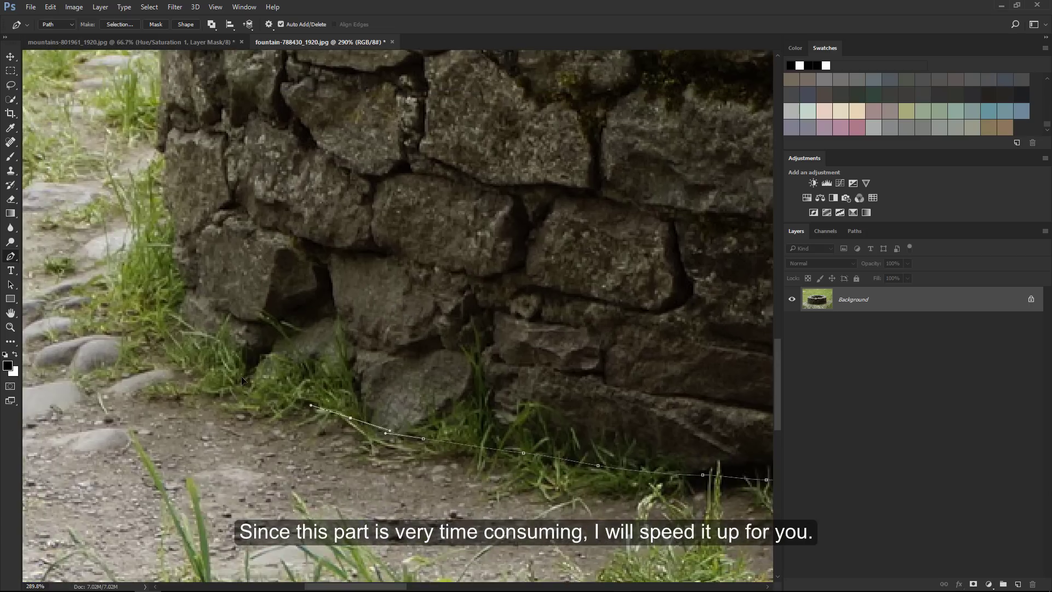
{"action": "left_click", "coordinate": [180, 331]}
{"action": "left_click", "coordinate": [186, 270]}
{"action": "left_click_drag", "start_coordinate": [178, 202], "coordinate": [276, 340]}
{"action": "left_click", "coordinate": [277, 351]}
{"action": "left_click", "coordinate": [277, 300]}
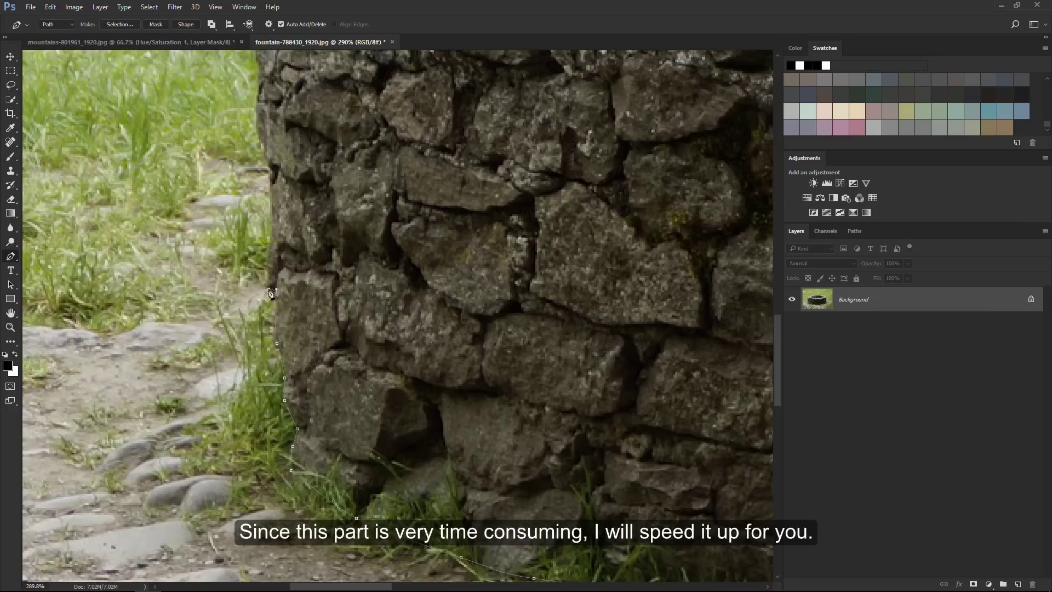
{"action": "left_click", "coordinate": [272, 248]}
{"action": "left_click_drag", "start_coordinate": [273, 219], "coordinate": [316, 327]}
{"action": "left_click", "coordinate": [310, 285]}
{"action": "left_click", "coordinate": [300, 236]}
{"action": "left_click_drag", "start_coordinate": [305, 194], "coordinate": [384, 265]}
{"action": "left_click", "coordinate": [386, 274]}
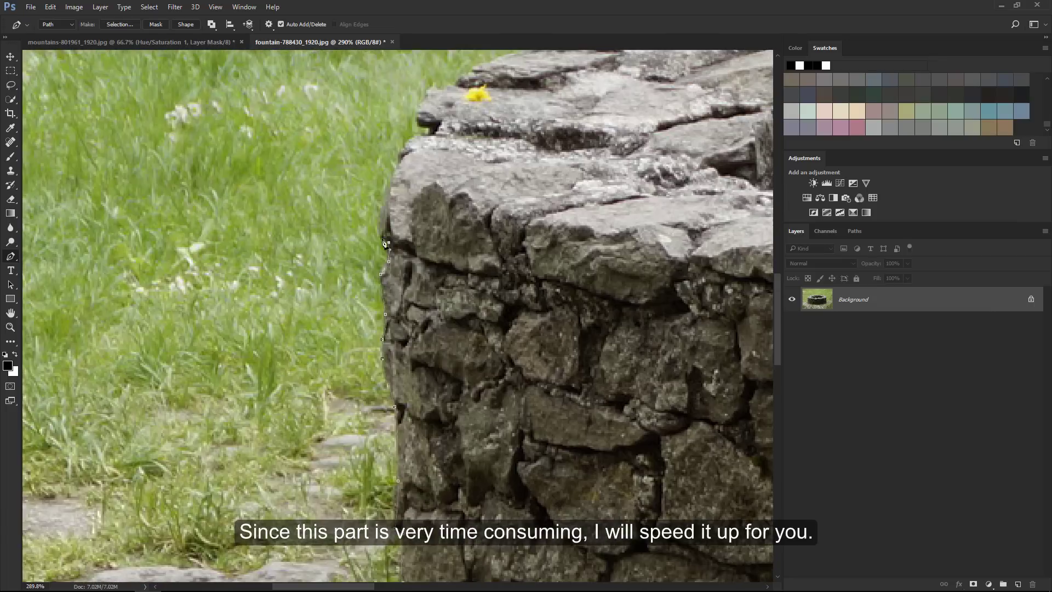
{"action": "left_click", "coordinate": [388, 241]}
{"action": "left_click", "coordinate": [384, 206]}
Outline the top of the rim rightward and close the path at its first anchor
{"action": "left_click", "coordinate": [396, 170]}
{"action": "left_click", "coordinate": [406, 143]}
{"action": "left_click_drag", "start_coordinate": [433, 131], "coordinate": [329, 280]}
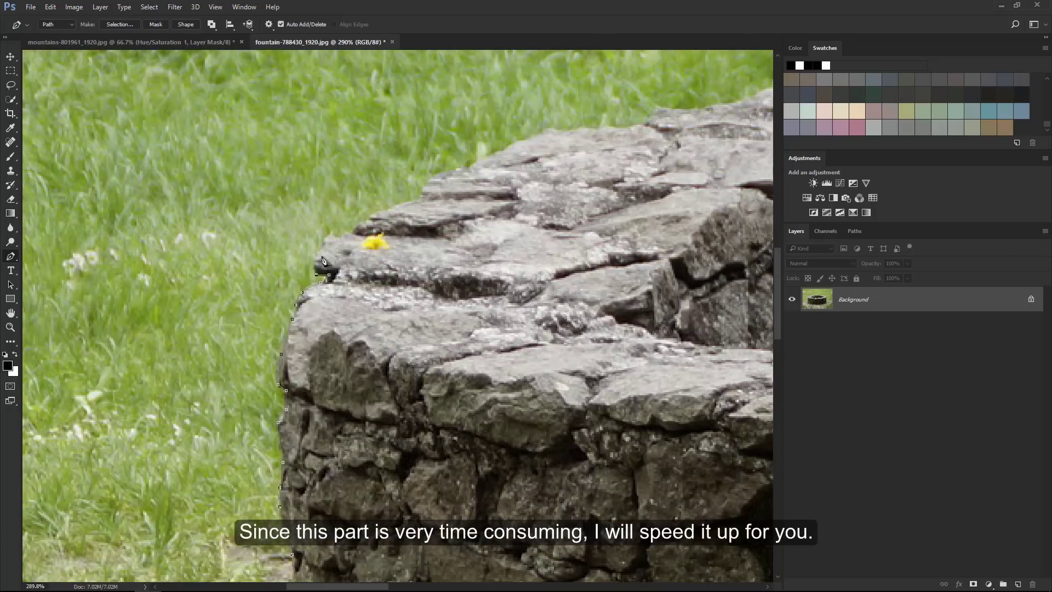
{"action": "left_click", "coordinate": [317, 252]}
{"action": "left_click", "coordinate": [332, 236]}
{"action": "left_click", "coordinate": [375, 216]}
{"action": "left_click", "coordinate": [414, 202]}
{"action": "left_click", "coordinate": [446, 176]}
{"action": "left_click", "coordinate": [486, 160]}
{"action": "left_click", "coordinate": [527, 142]}
{"action": "left_click_drag", "start_coordinate": [551, 137], "coordinate": [245, 267]}
{"action": "left_click", "coordinate": [271, 267]}
{"action": "left_click", "coordinate": [333, 260]}
{"action": "left_click", "coordinate": [374, 248]}
{"action": "left_click", "coordinate": [423, 241]}
{"action": "left_click", "coordinate": [466, 227]}
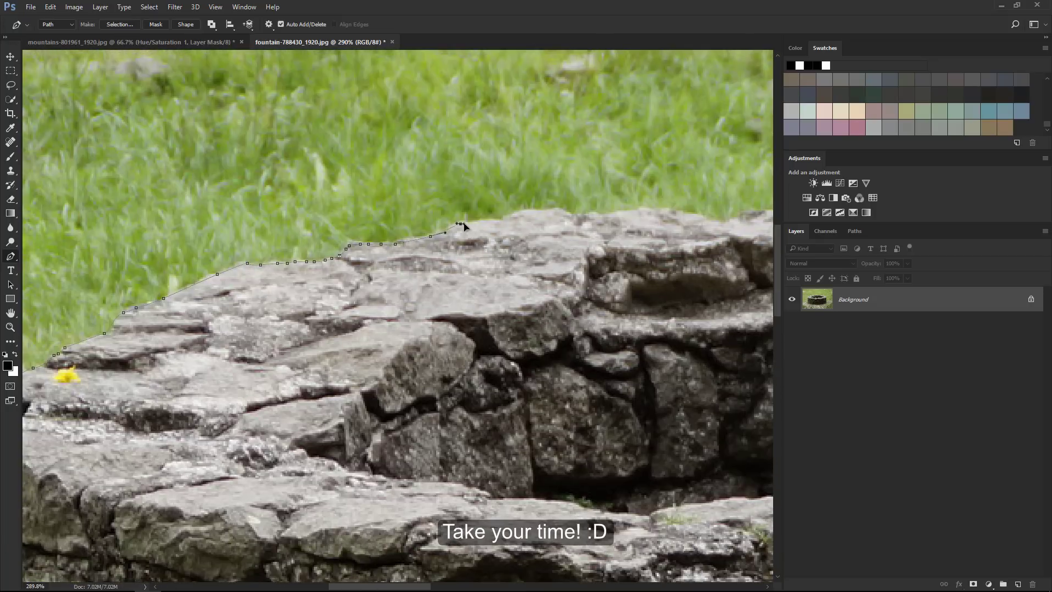
{"action": "left_click_drag", "start_coordinate": [539, 232], "coordinate": [413, 200]}
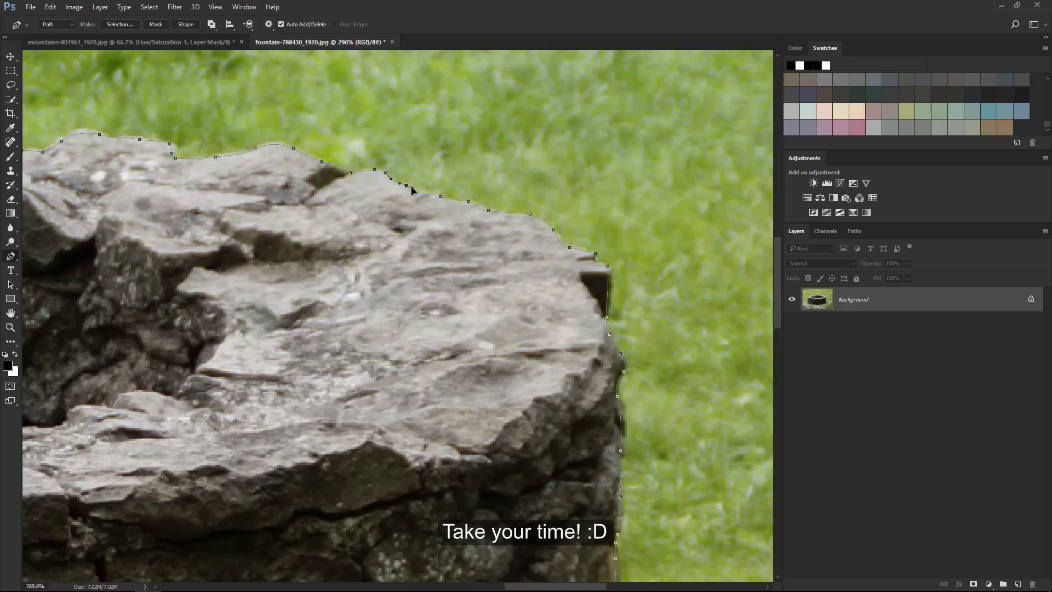
{"action": "left_click", "coordinate": [431, 196]}
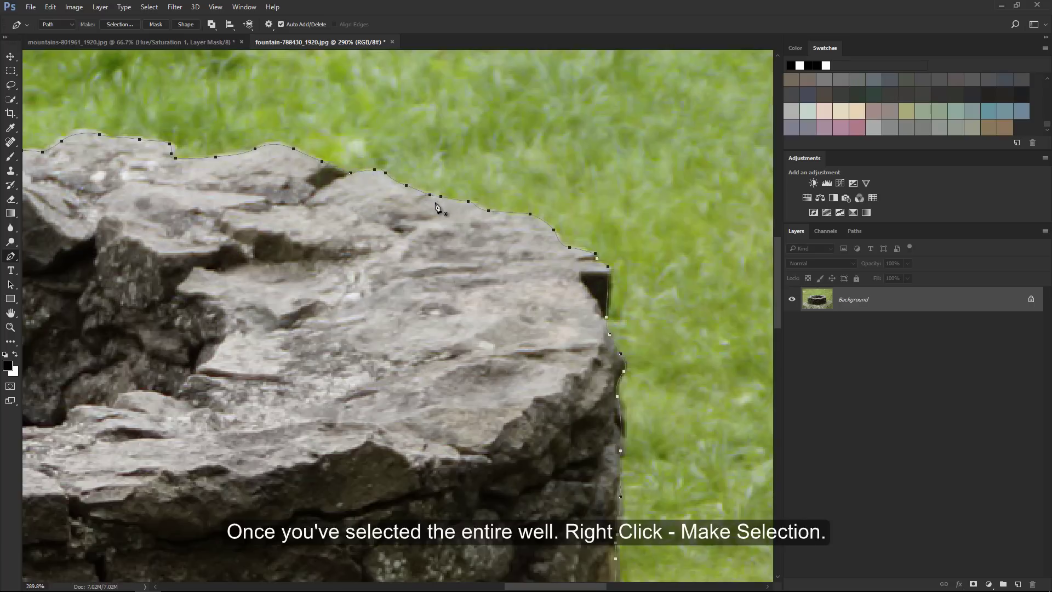
Turn the well path into a 1 px feathered selection and copy it onto Layer 1
{"action": "right_click", "coordinate": [349, 220]}
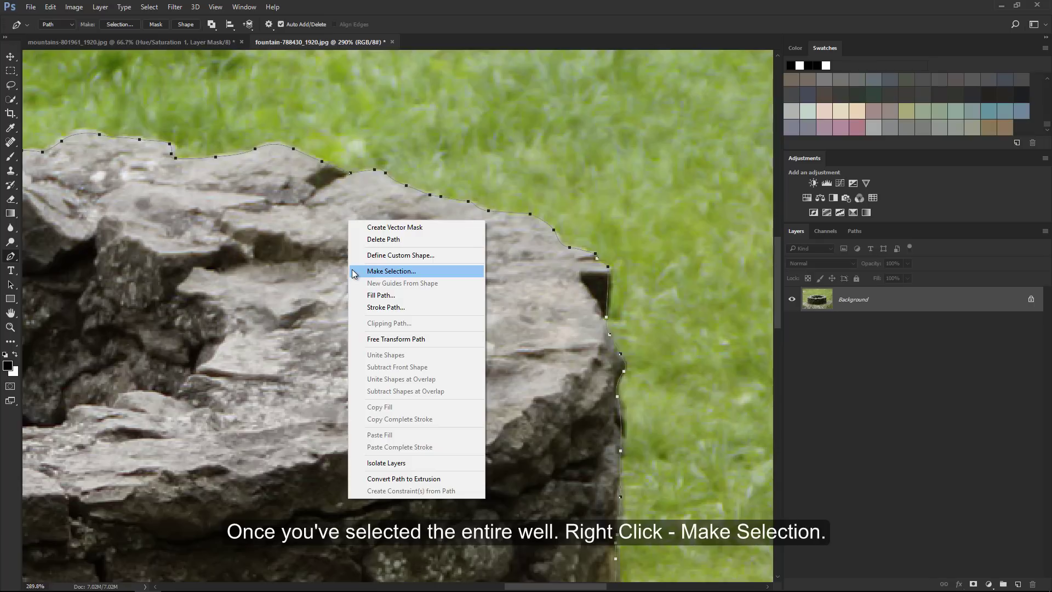
{"action": "left_click", "coordinate": [383, 271]}
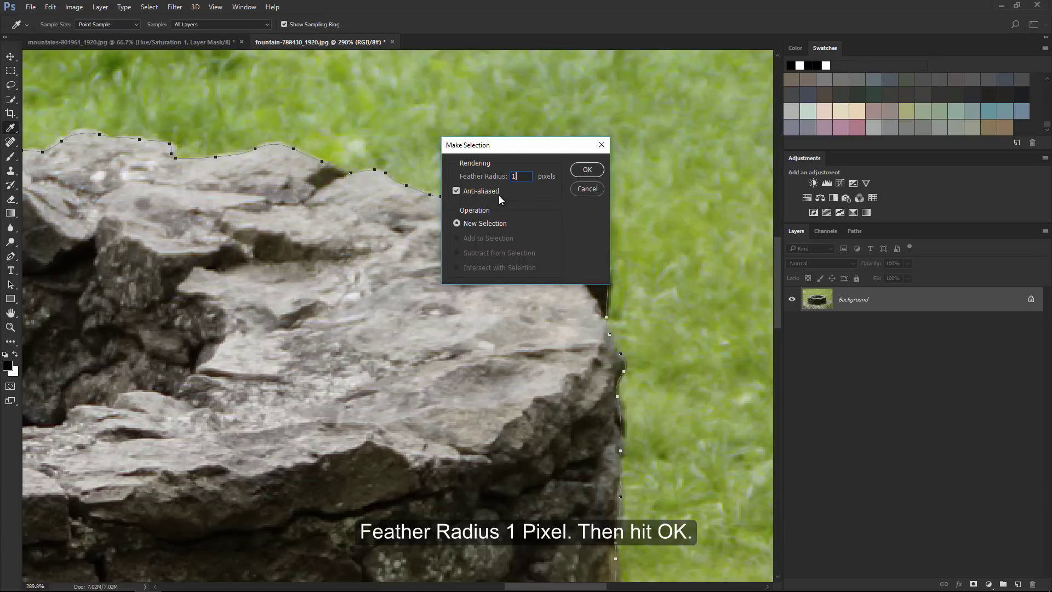
{"action": "left_click", "coordinate": [584, 170]}
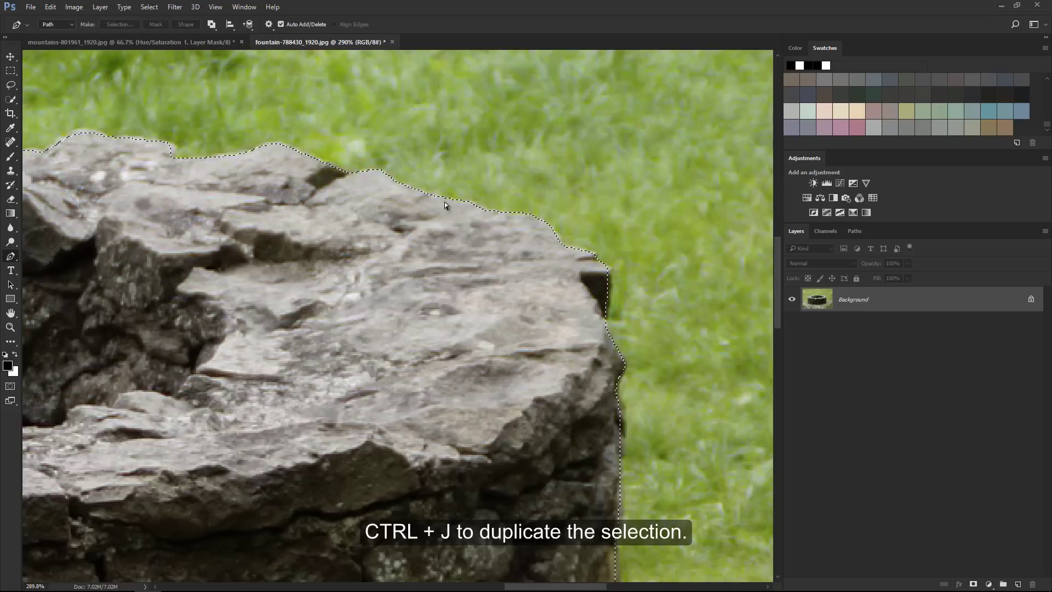
{"action": "key", "text": "ctrl+j"}
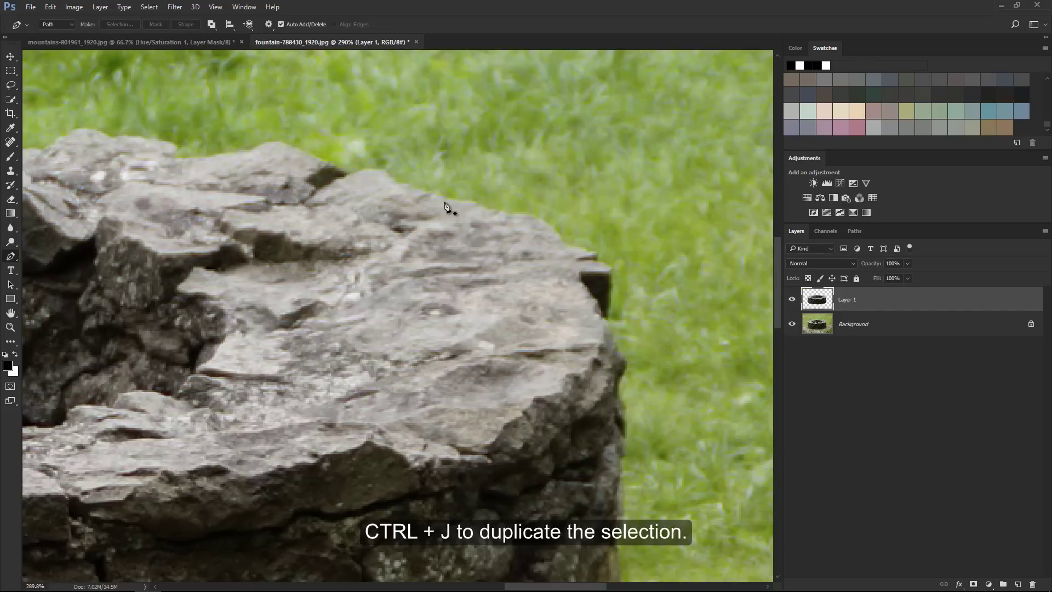
{"action": "key", "text": "ctrl+0"}
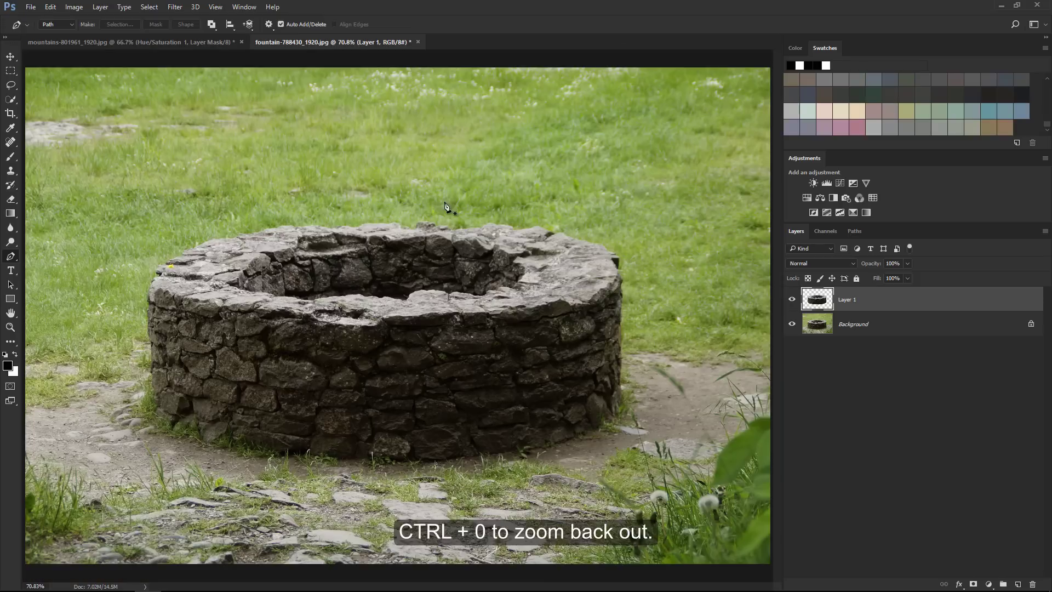
Drag the cut-out well into the mountains composite and rename that layer Well
{"action": "key", "text": "v"}
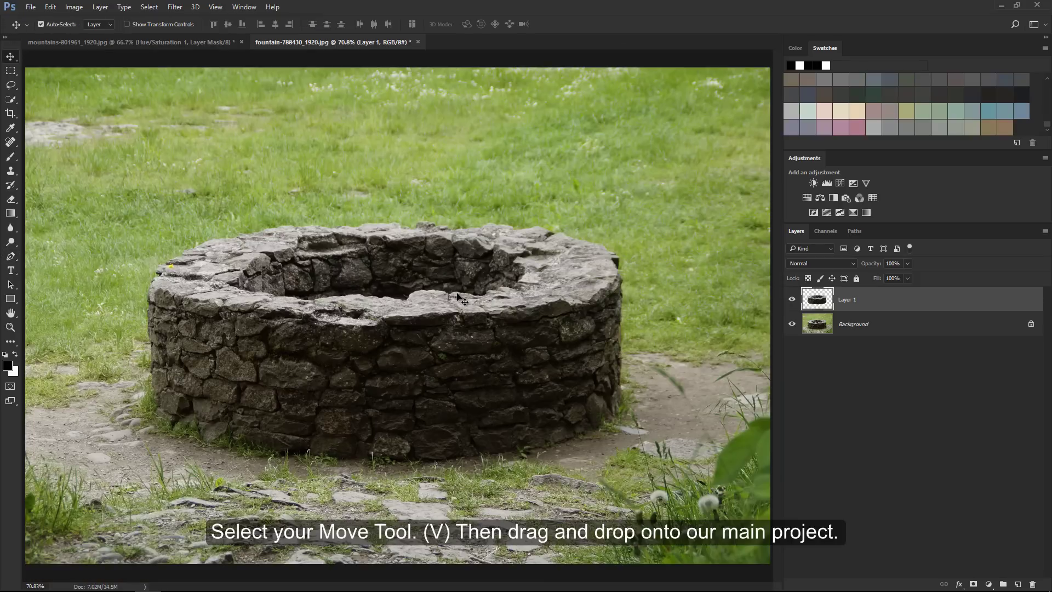
{"action": "mouse_move", "coordinate": [465, 295]}
{"action": "left_mouse_down"}
{"action": "mouse_move", "coordinate": [245, 74]}
{"action": "mouse_move", "coordinate": [413, 311]}
{"action": "left_mouse_up"}
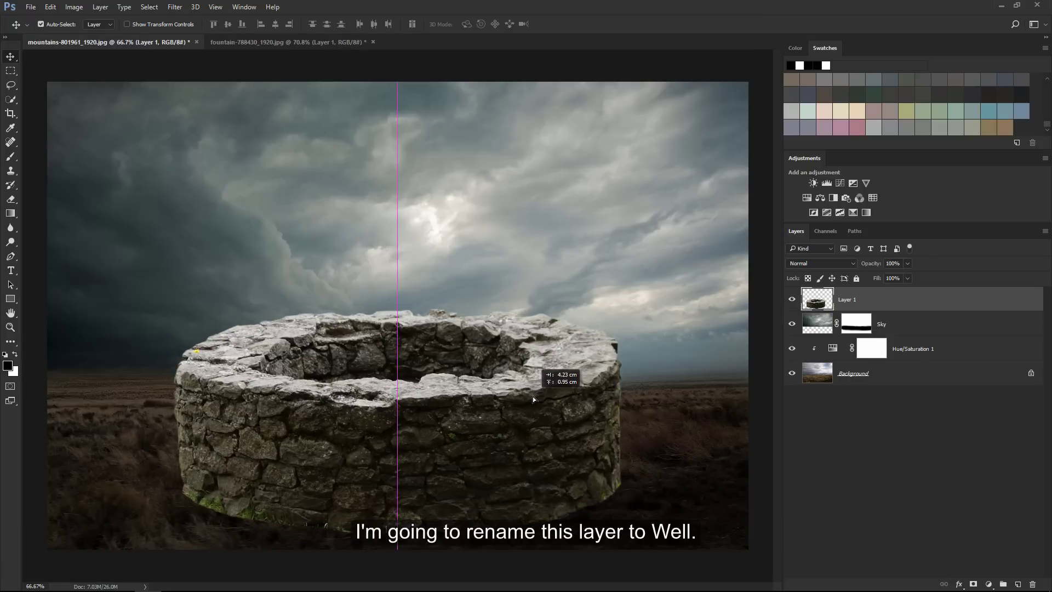
{"action": "left_click_drag", "start_coordinate": [413, 312], "coordinate": [538, 404]}
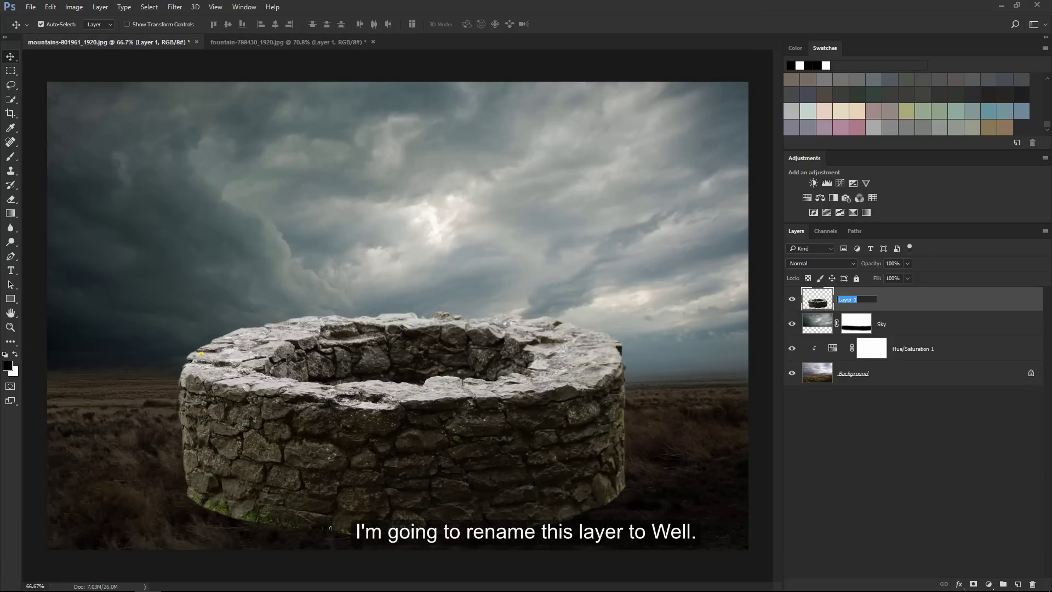
{"action": "left_click", "coordinate": [861, 302]}
{"action": "type", "text": "Well"}
{"action": "key", "text": "Return"}
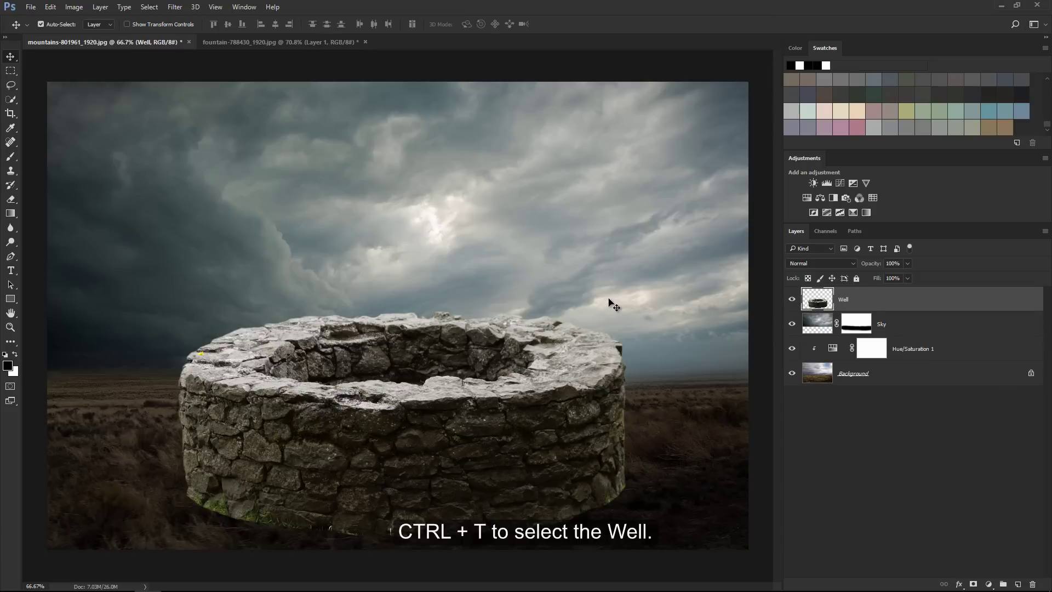
Scale the well down to about 59% and place it low, slightly left of centre
{"action": "key", "text": "ctrl+t"}
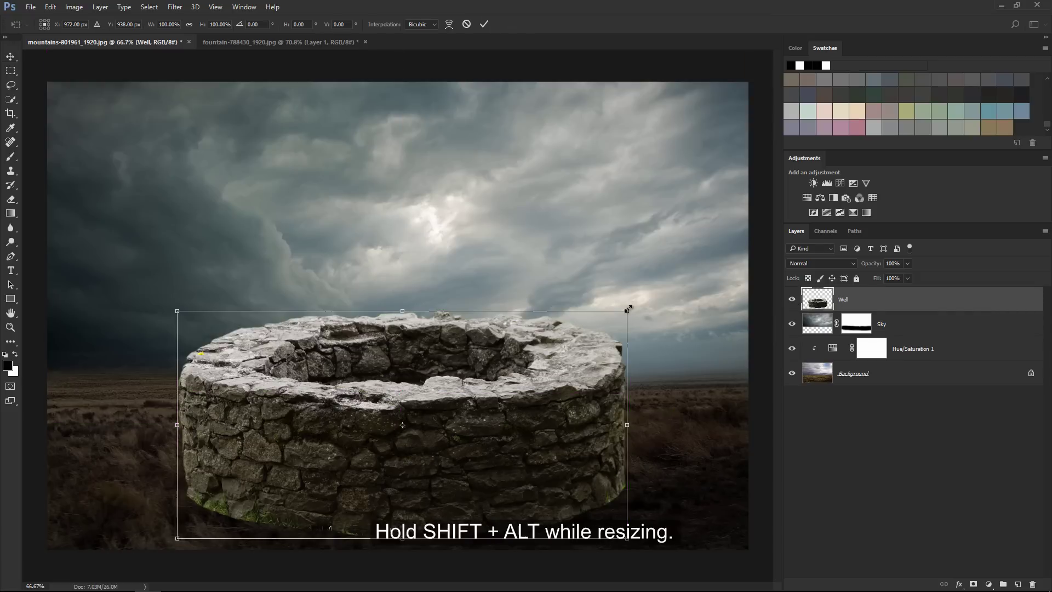
{"action": "left_click_drag", "start_coordinate": [627, 309], "coordinate": [536, 347]}
{"action": "mouse_move", "coordinate": [464, 402]}
{"action": "left_mouse_down"}
{"action": "mouse_move", "coordinate": [434, 422]}
{"action": "mouse_move", "coordinate": [458, 430]}
{"action": "left_mouse_up"}
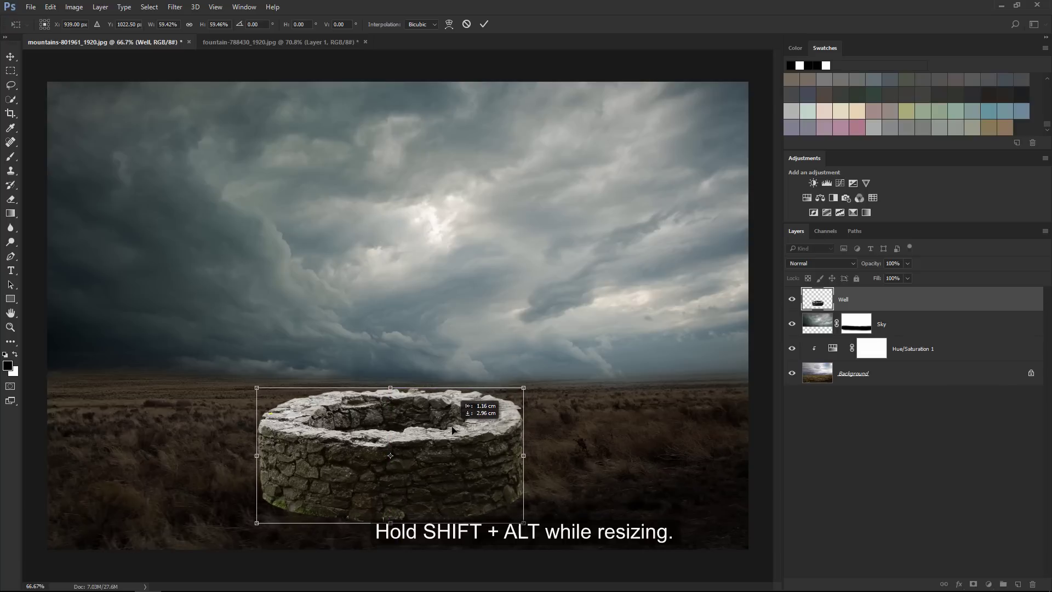
{"action": "mouse_move", "coordinate": [459, 429]}
{"action": "left_mouse_down"}
{"action": "mouse_move", "coordinate": [431, 428]}
{"action": "mouse_move", "coordinate": [452, 427]}
{"action": "left_mouse_up"}
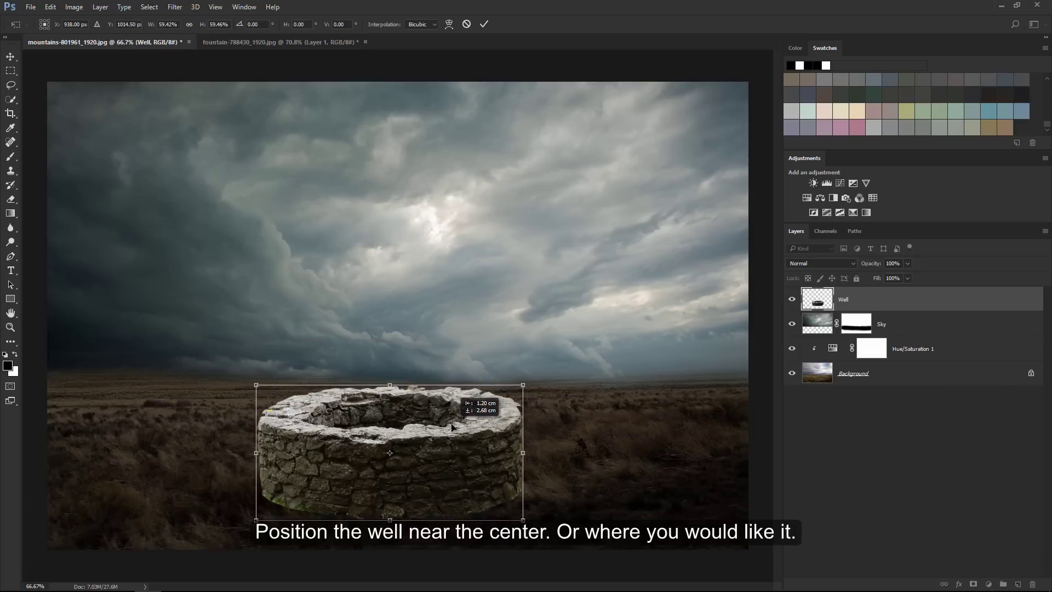
{"action": "left_click_drag", "start_coordinate": [522, 382], "coordinate": [500, 402]}
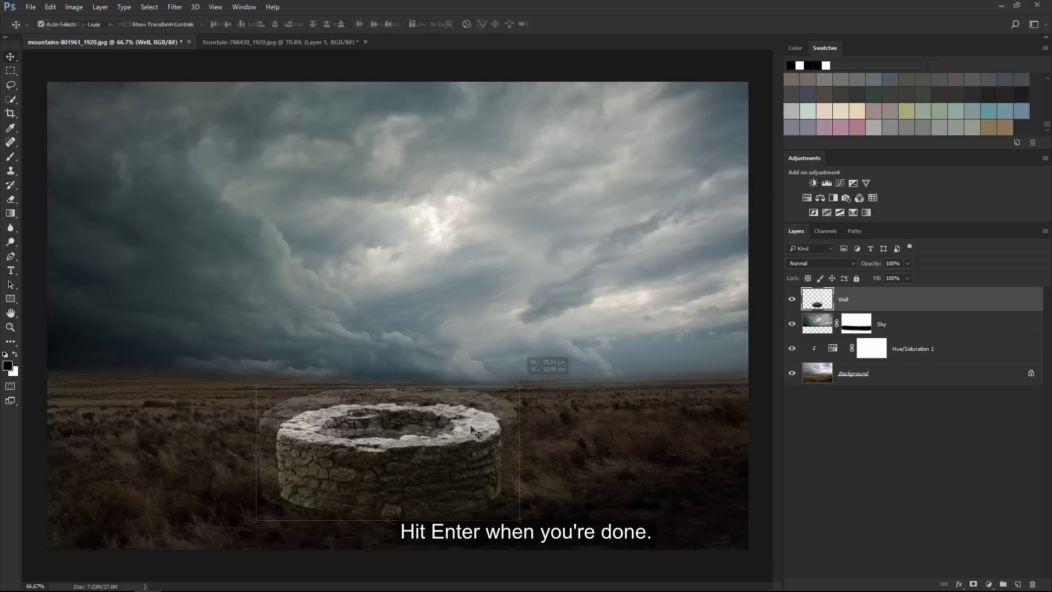
{"action": "key", "text": "Return"}
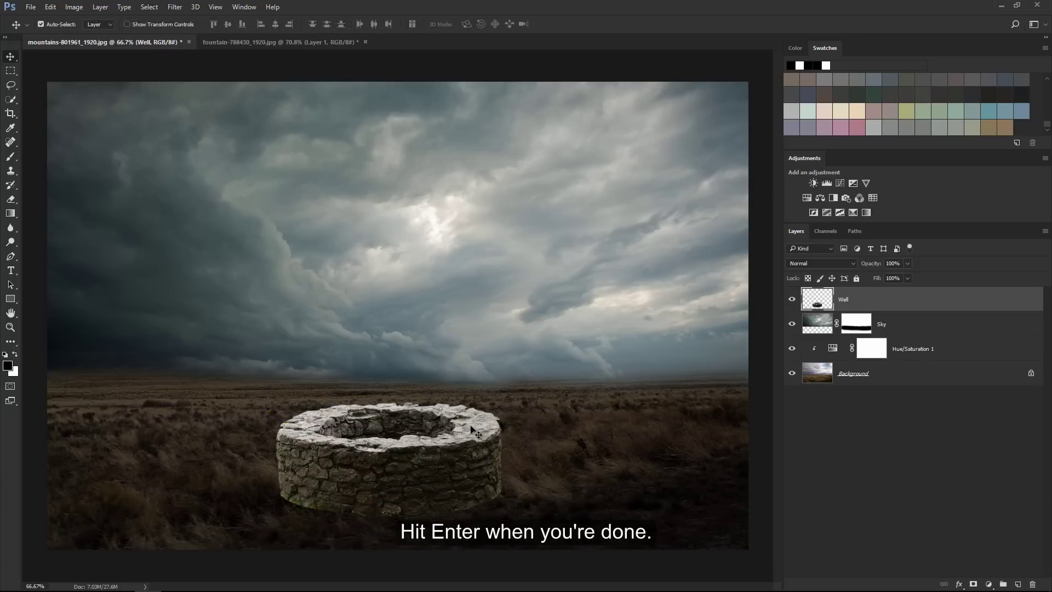
Crop a narrow strip off the left edge of the composite
{"action": "key", "text": "c"}
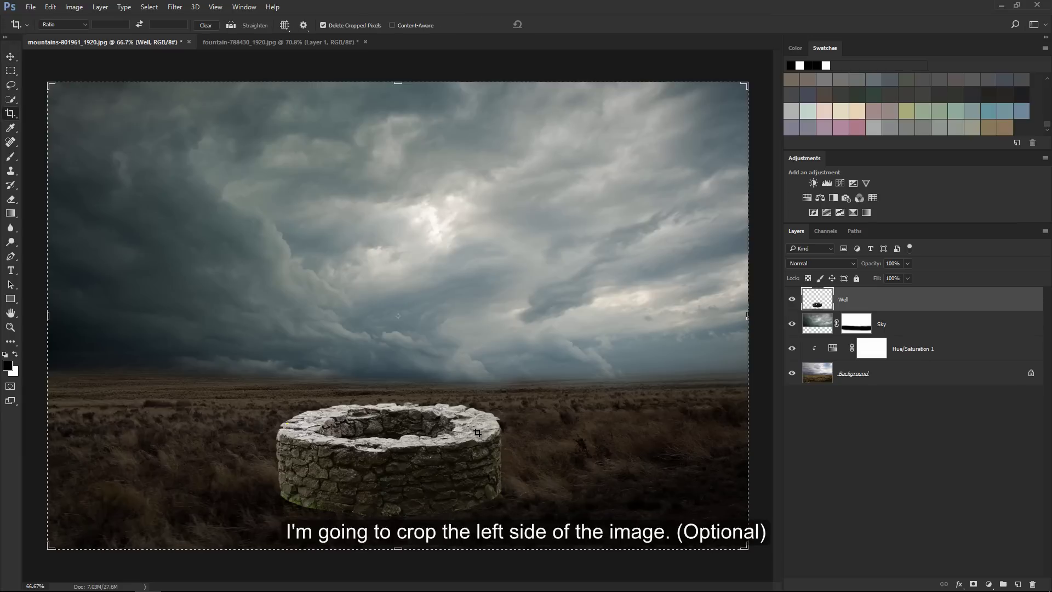
{"action": "left_click_drag", "start_coordinate": [53, 314], "coordinate": [87, 313]}
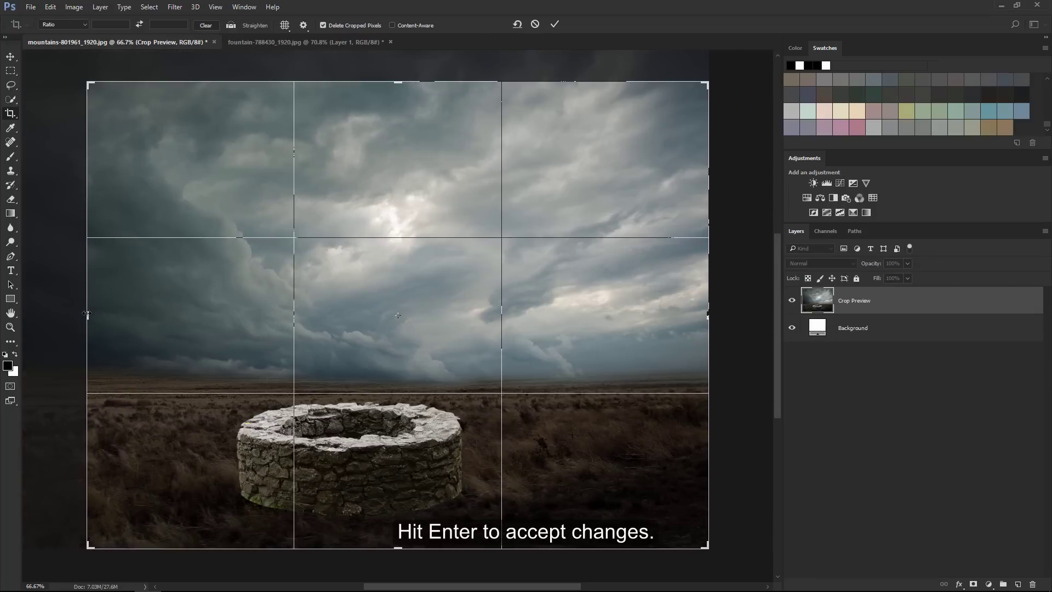
{"action": "left_click", "coordinate": [555, 24]}
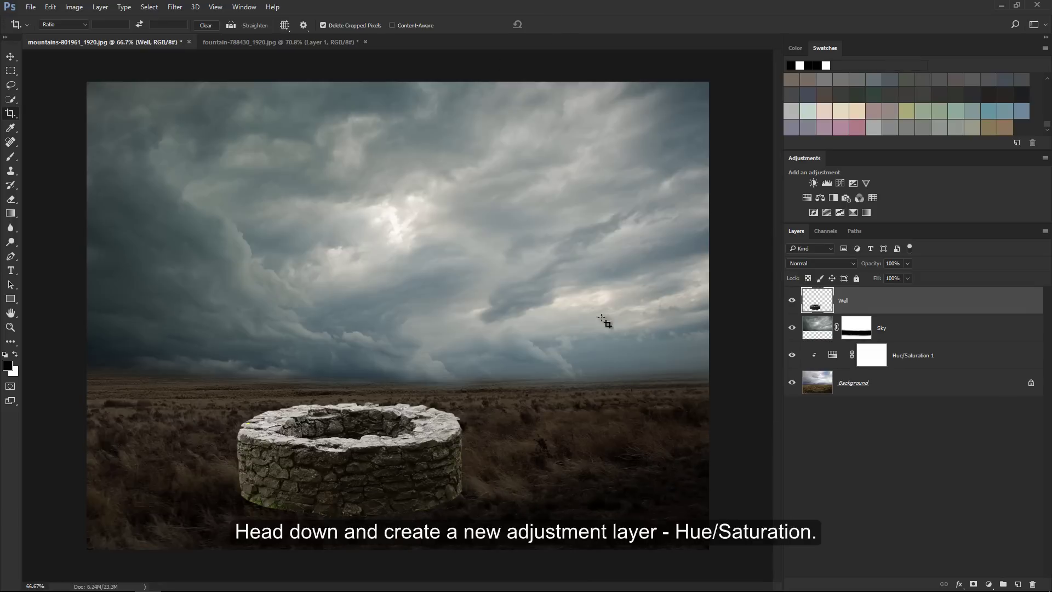
Add a Hue/Saturation adjustment clipped to the Well layer with Saturation -70
{"action": "left_click", "coordinate": [986, 584]}
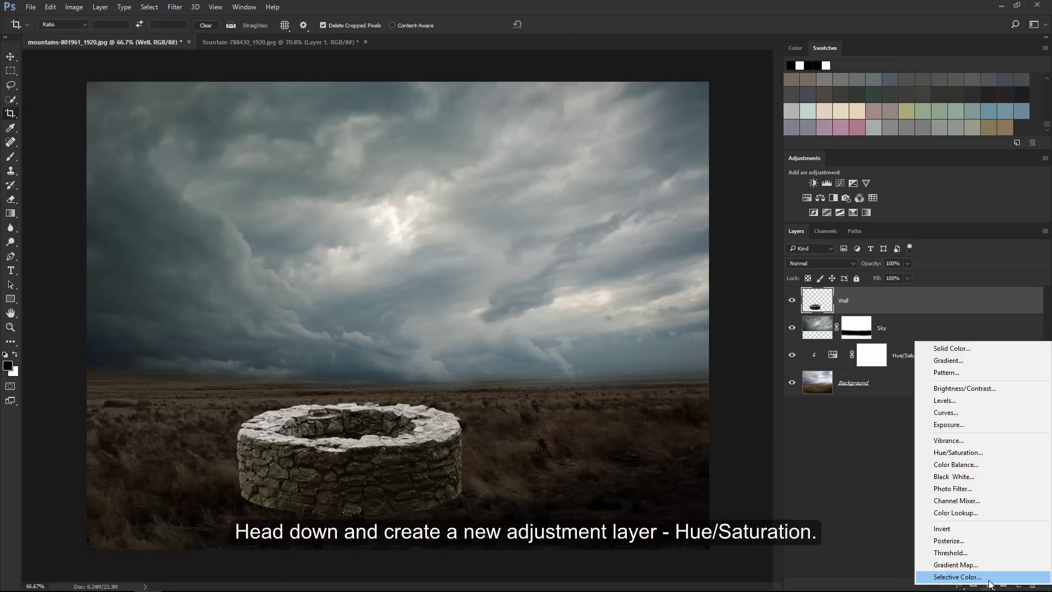
{"action": "left_click", "coordinate": [991, 453]}
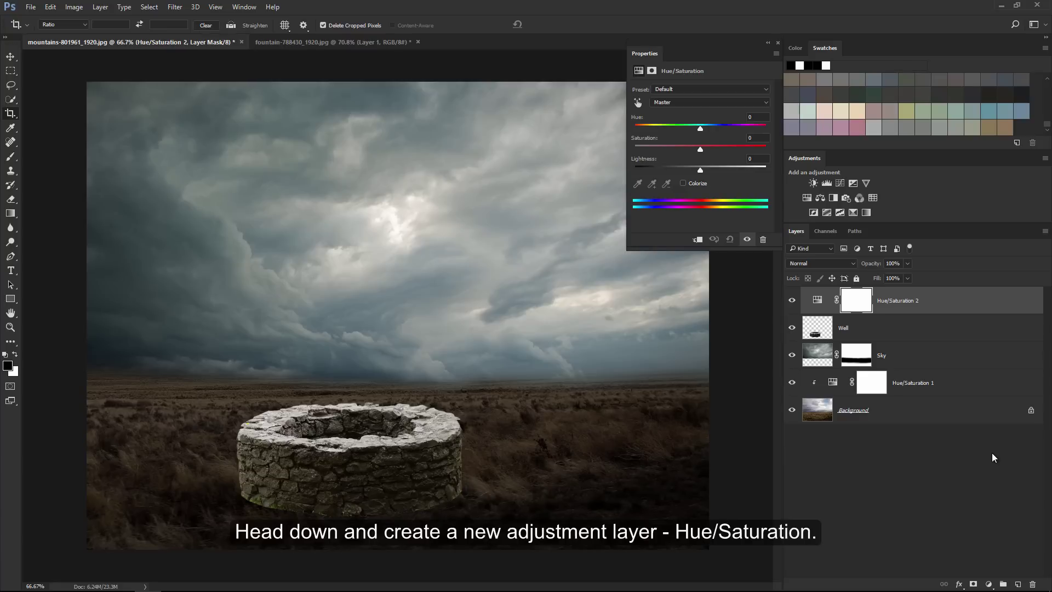
{"action": "left_click", "coordinate": [697, 240]}
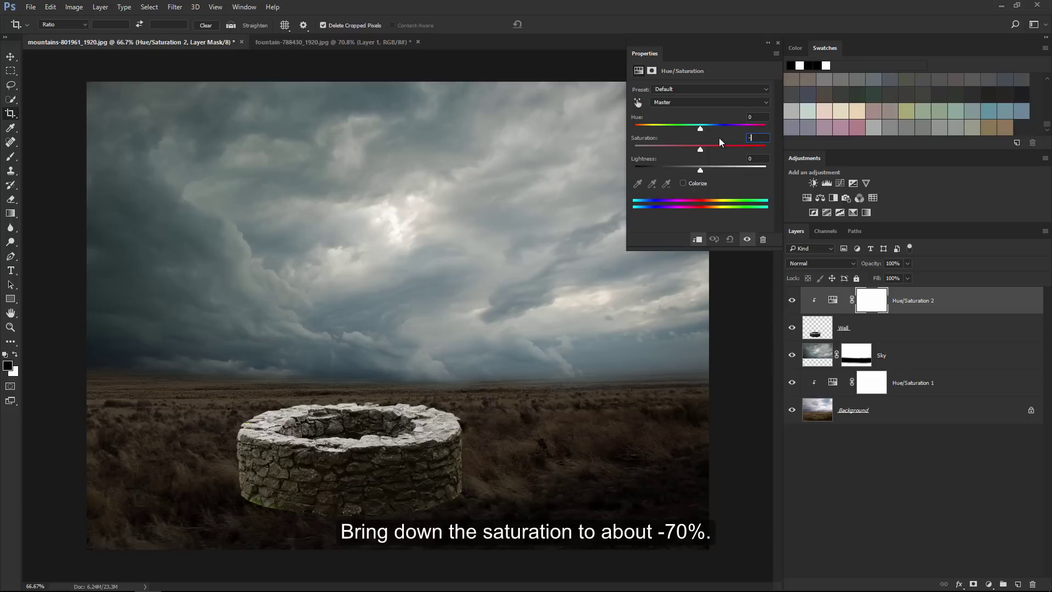
{"action": "type", "text": "70"}
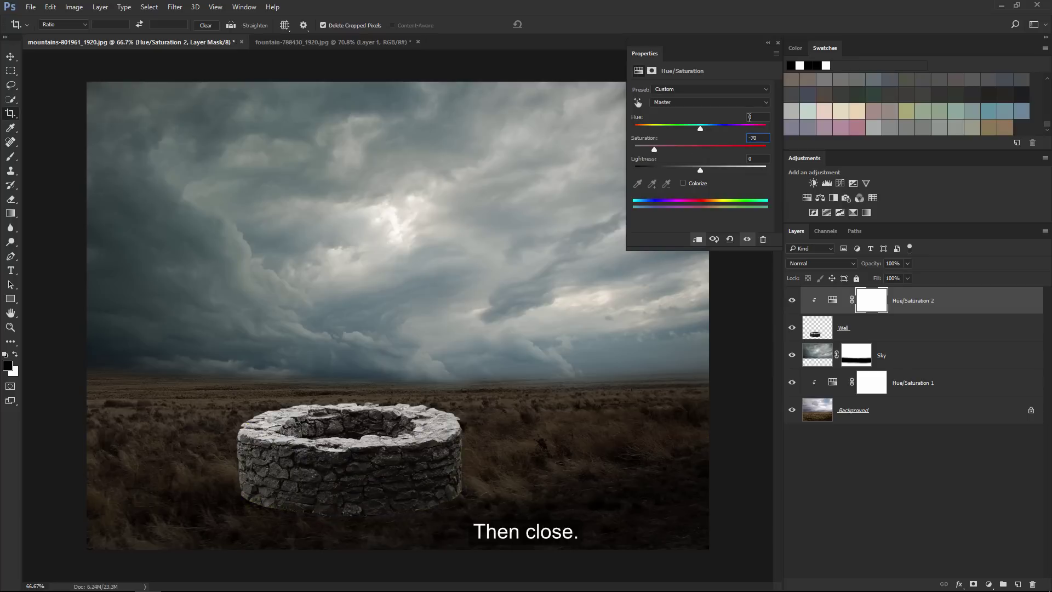
{"action": "left_click", "coordinate": [777, 44]}
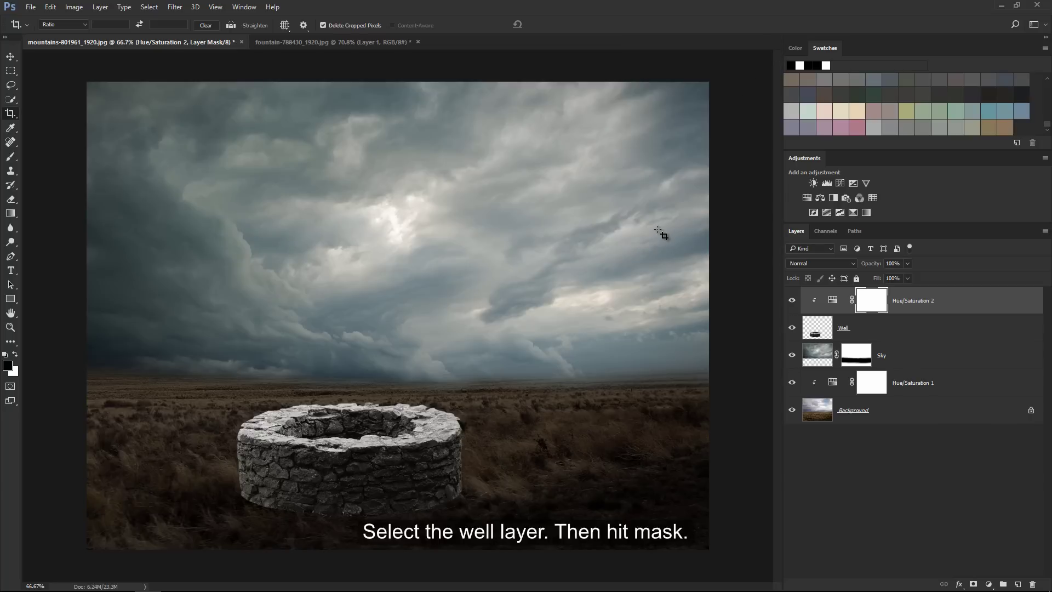
Mask the Well layer and paint its base away with a soft black brush
{"action": "left_click", "coordinate": [873, 334]}
{"action": "left_click", "coordinate": [973, 584]}
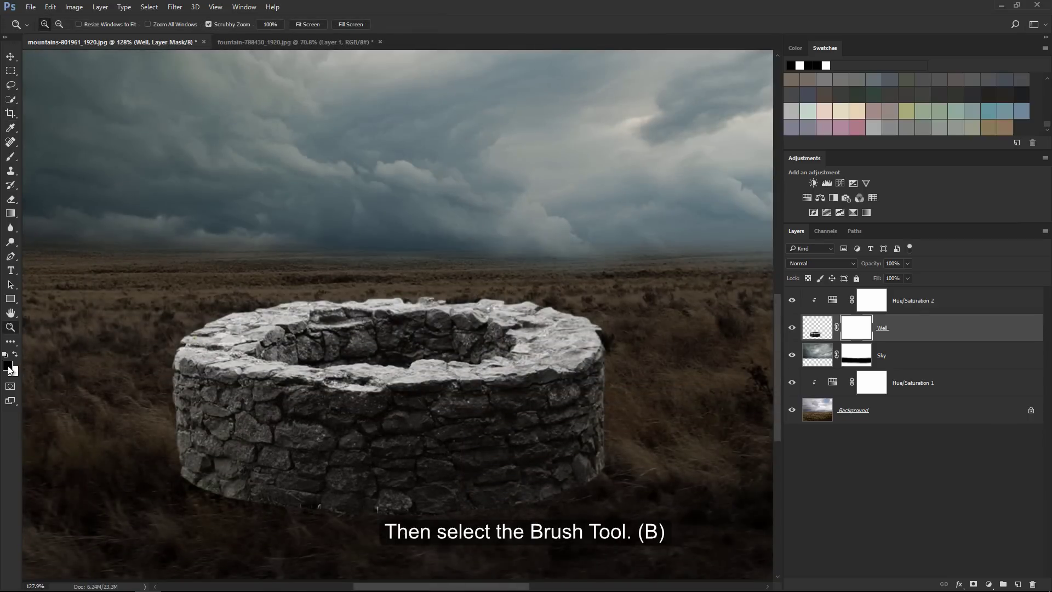
{"action": "left_click", "coordinate": [9, 160]}
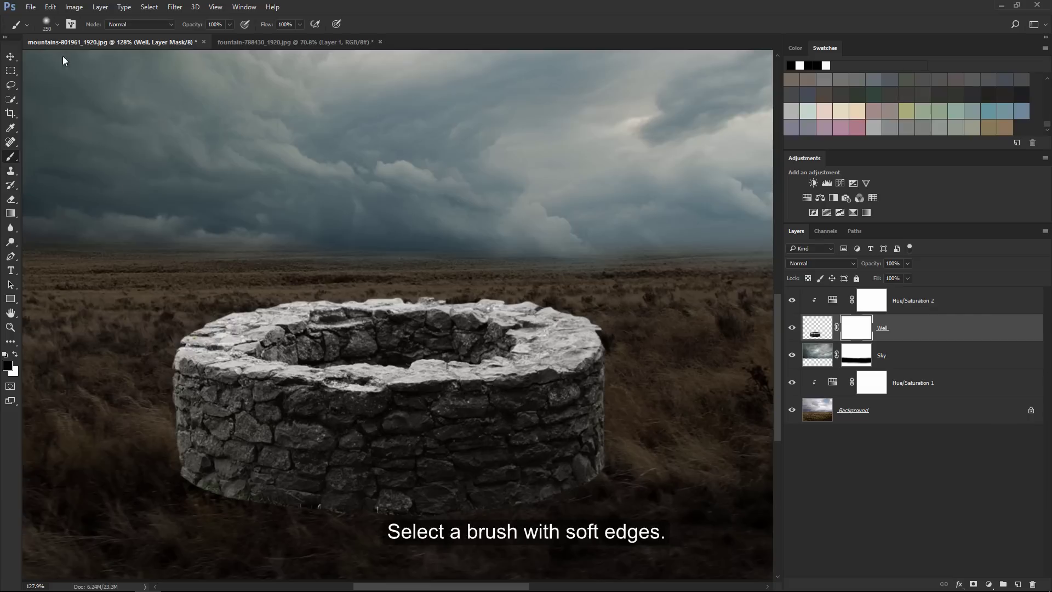
{"action": "left_click", "coordinate": [58, 26]}
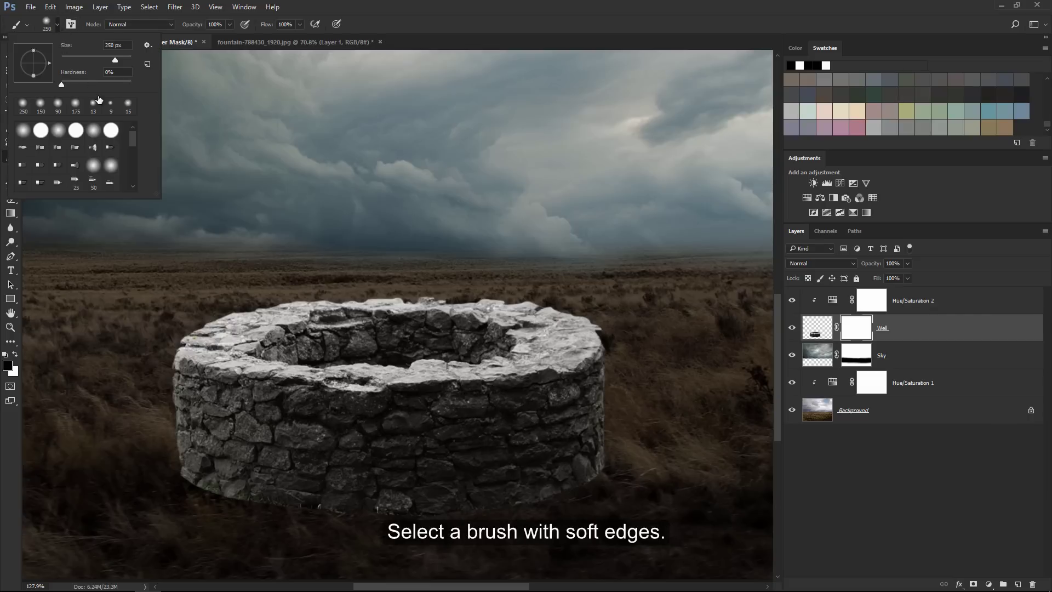
{"action": "double_click", "coordinate": [60, 132]}
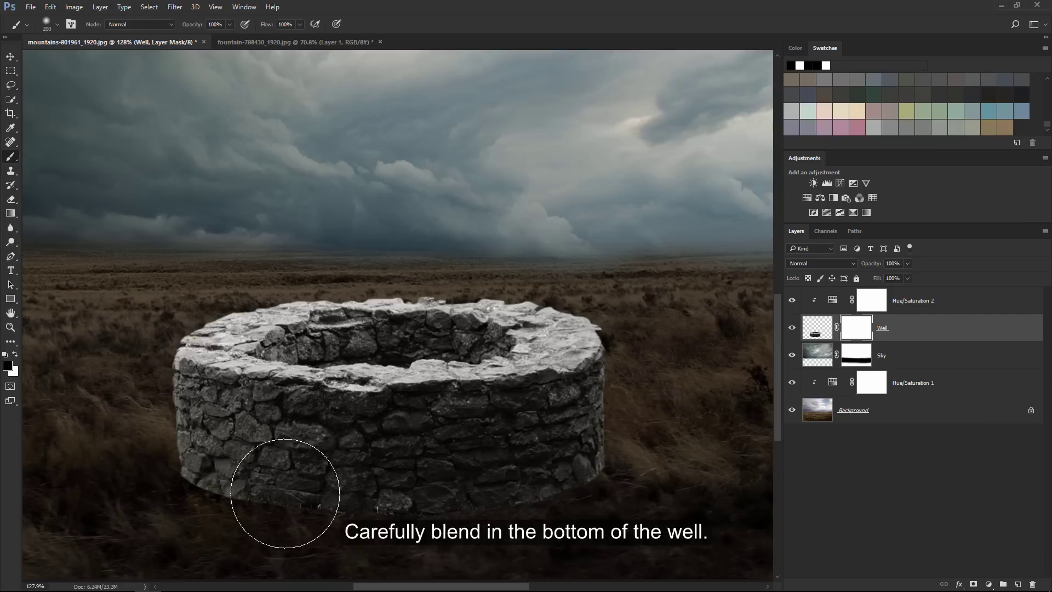
{"action": "key", "text": "bracketleft"}
{"action": "key", "text": "bracketleft"}
{"action": "key", "text": "bracketleft"}
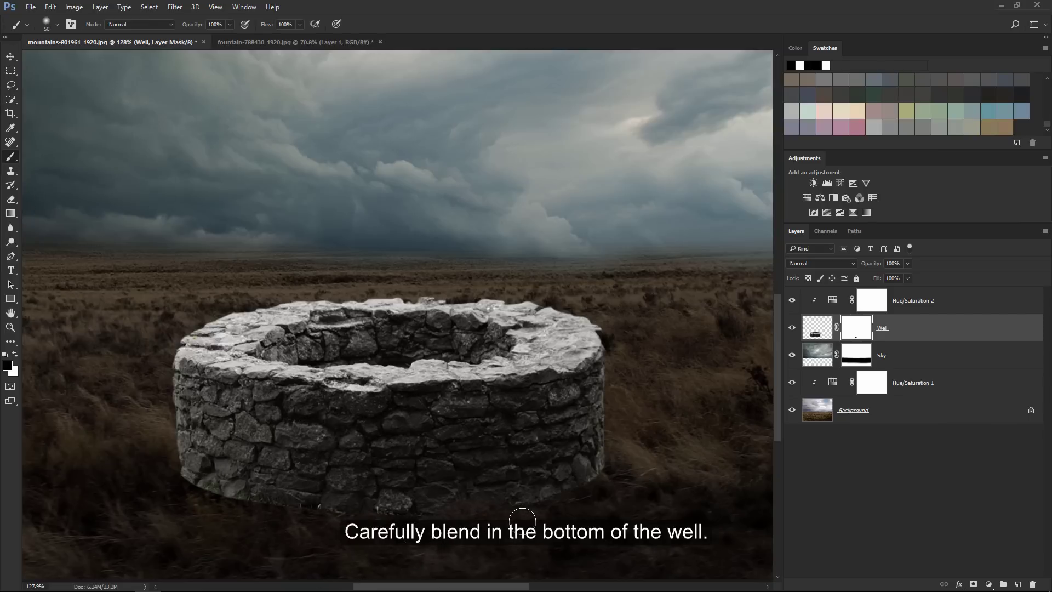
{"action": "key", "text": "bracketright"}
{"action": "key", "text": "bracketright"}
{"action": "left_click_drag", "start_coordinate": [155, 488], "coordinate": [286, 498]}
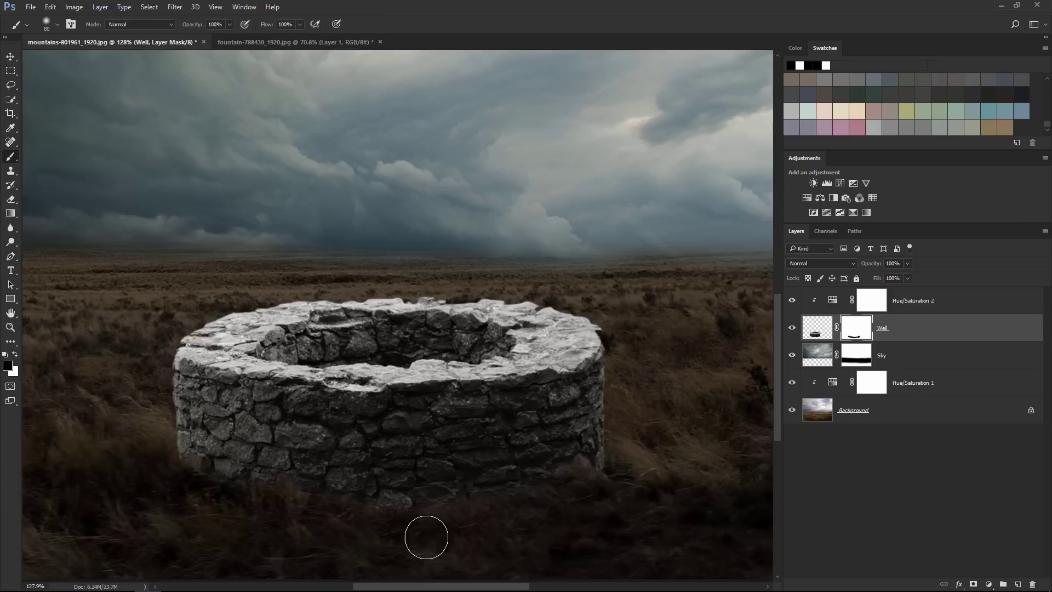
{"action": "left_click_drag", "start_coordinate": [427, 537], "coordinate": [618, 479]}
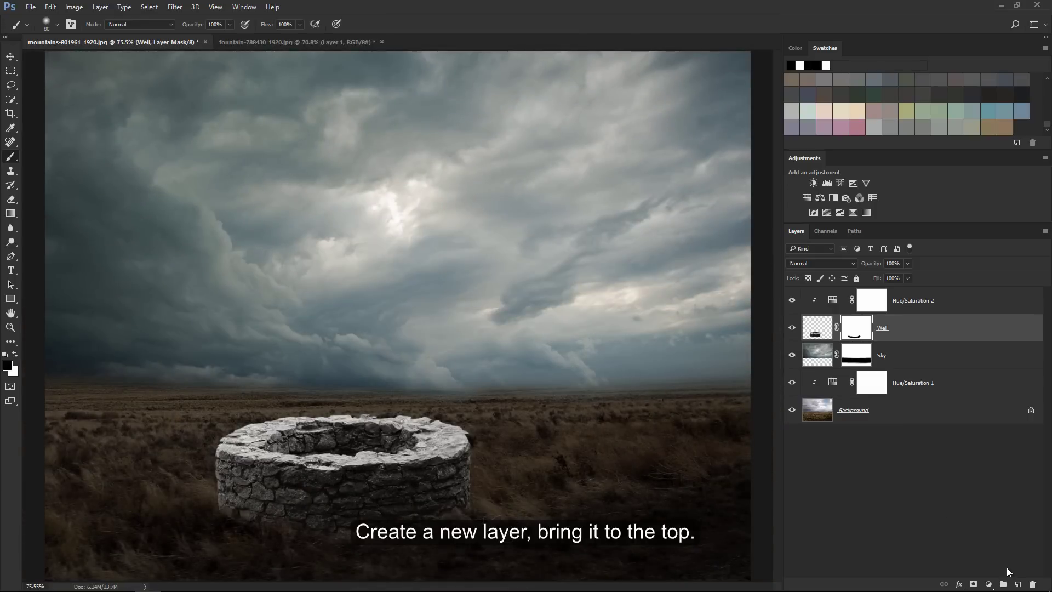
Create a new top layer named Well Shadow in Soft Light blend mode
{"action": "left_click", "coordinate": [1018, 584]}
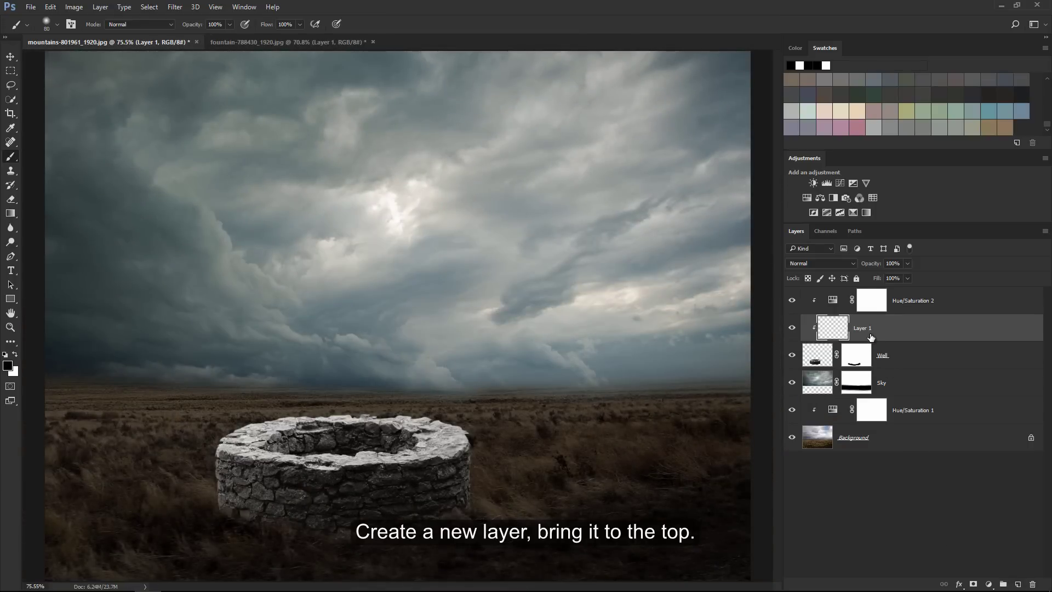
{"action": "left_click_drag", "start_coordinate": [868, 335], "coordinate": [876, 305]}
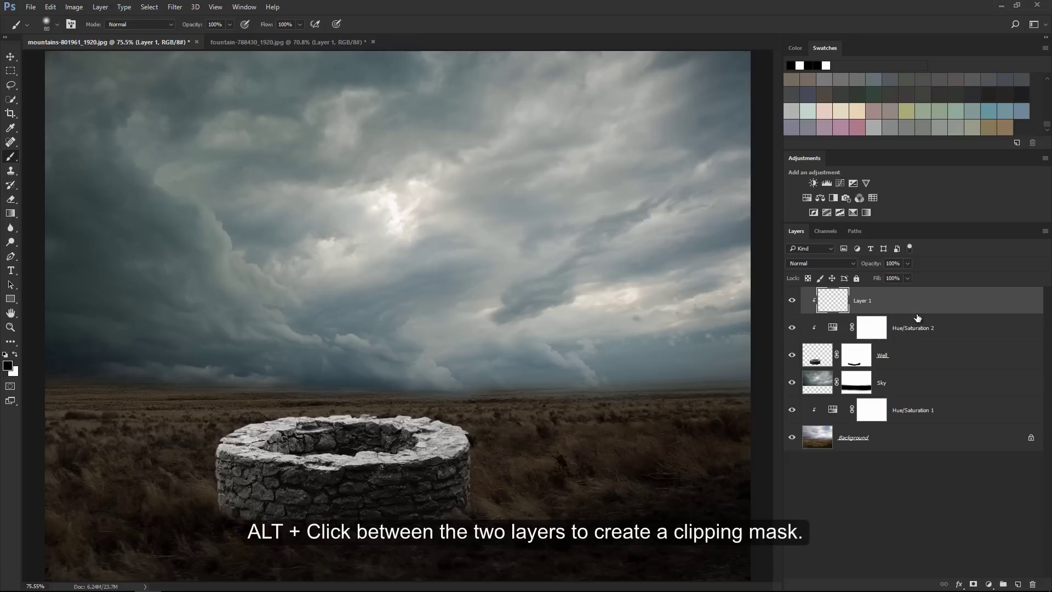
{"action": "double_click", "coordinate": [872, 303]}
{"action": "type", "text": "Well Shadow"}
{"action": "key", "text": "Return"}
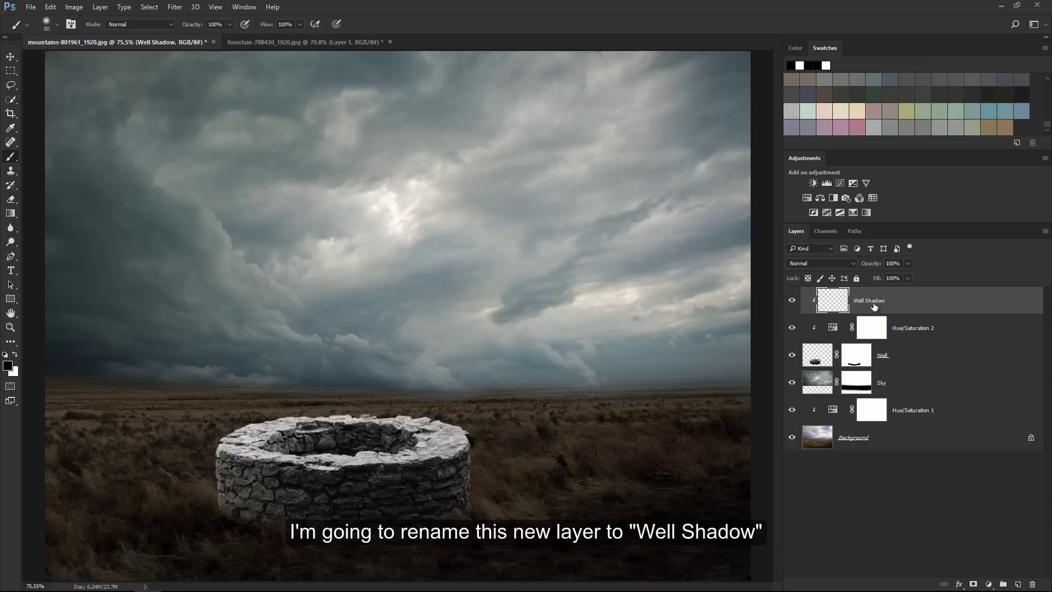
{"action": "left_click", "coordinate": [838, 263]}
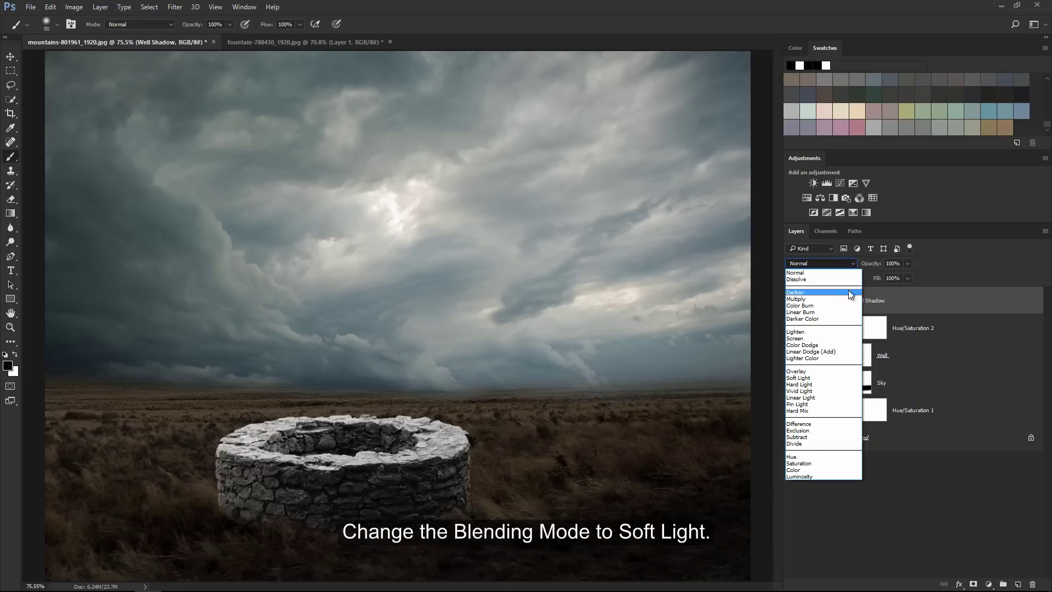
{"action": "left_click", "coordinate": [847, 377]}
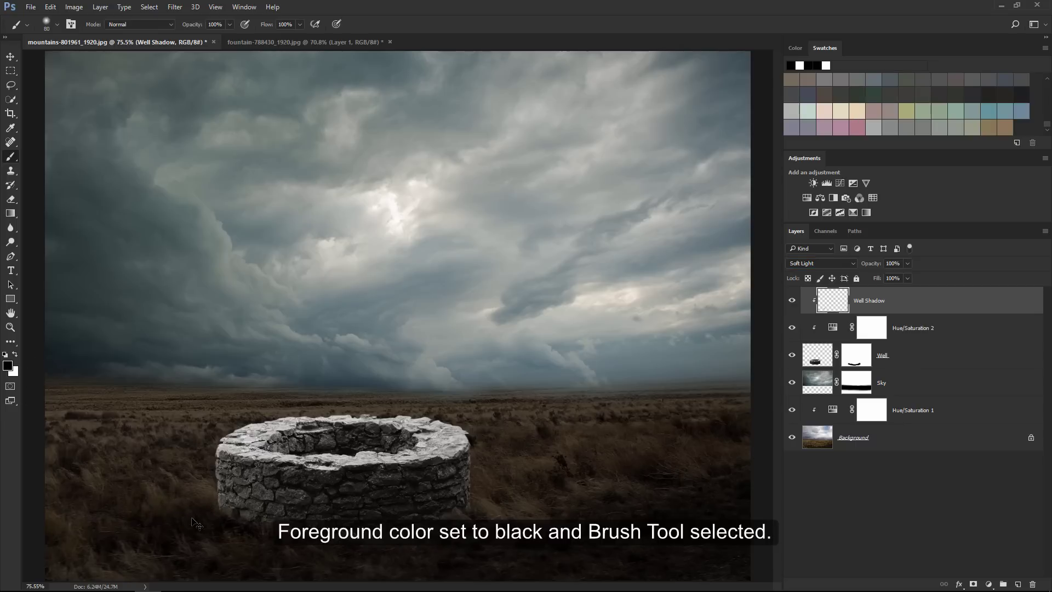
Paint a black shadow along the well's base and lower the layer opacity to about 60%
{"action": "key", "text": "bracketright"}
{"action": "key", "text": "bracketright"}
{"action": "key", "text": "bracketright"}
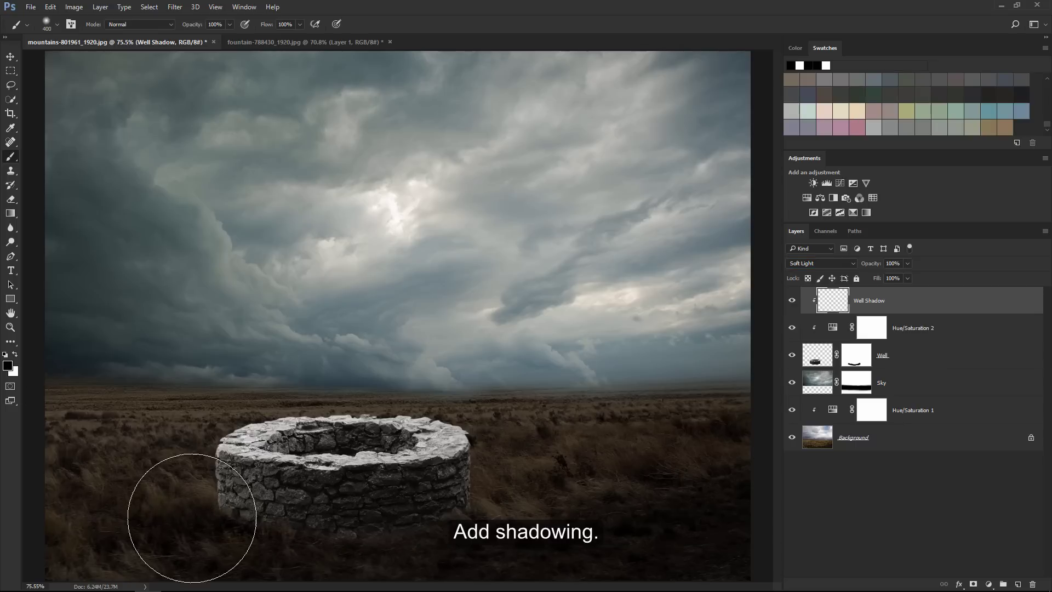
{"action": "key", "text": "bracketleft"}
{"action": "key", "text": "bracketleft"}
{"action": "key", "text": "bracketleft"}
{"action": "mouse_move", "coordinate": [192, 518]}
{"action": "left_mouse_down"}
{"action": "mouse_move", "coordinate": [462, 521]}
{"action": "mouse_move", "coordinate": [216, 534]}
{"action": "mouse_move", "coordinate": [266, 503]}
{"action": "mouse_move", "coordinate": [399, 501]}
{"action": "mouse_move", "coordinate": [219, 500]}
{"action": "mouse_move", "coordinate": [394, 546]}
{"action": "left_mouse_up"}
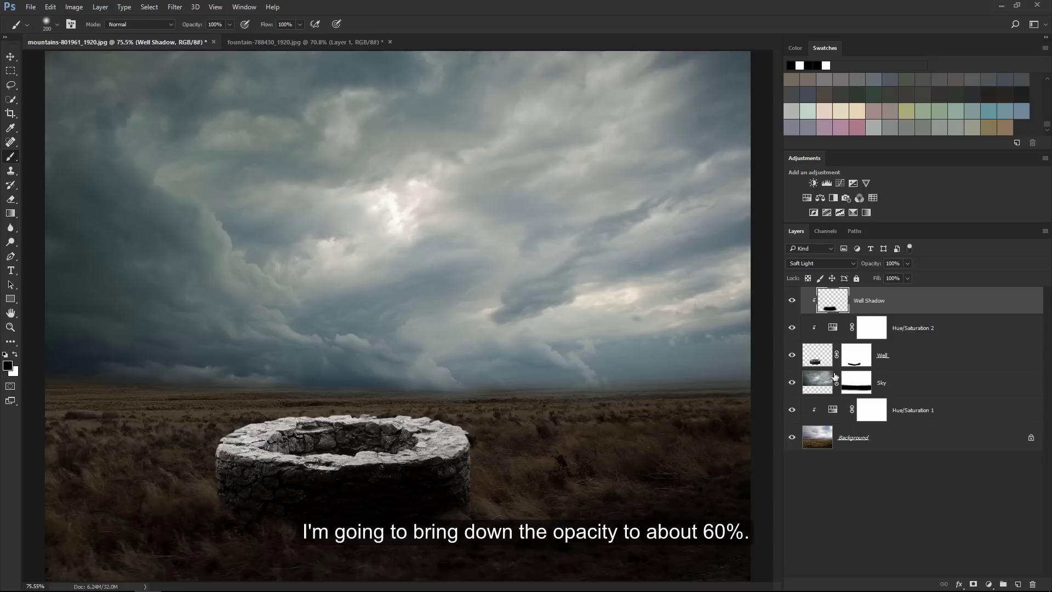
{"action": "left_click_drag", "start_coordinate": [877, 263], "coordinate": [862, 264]}
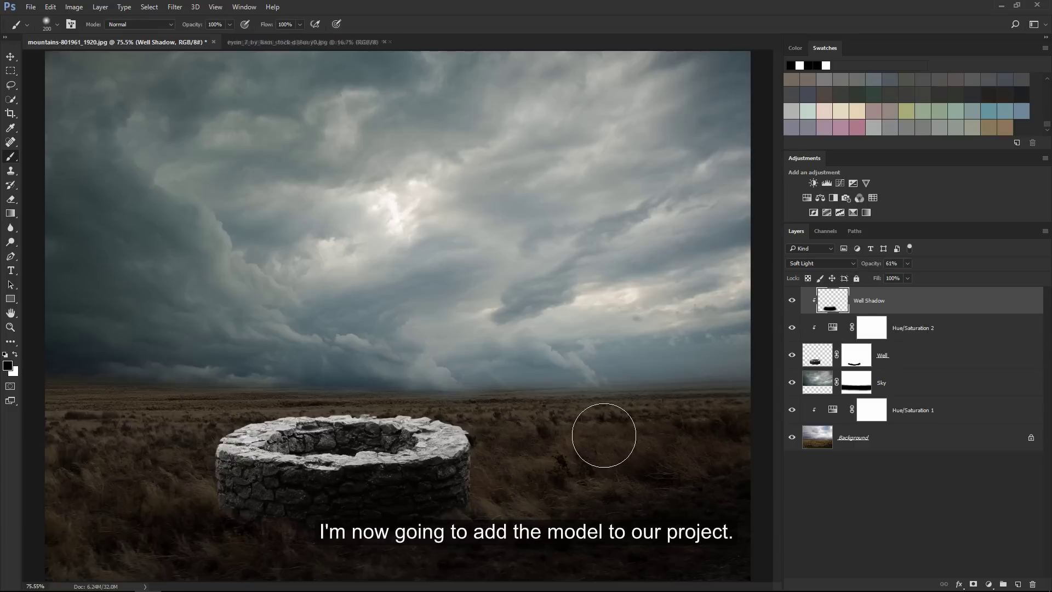
Zoom into the model photo and pen-trace her shoulder and outer arm
{"action": "left_click", "coordinate": [322, 40]}
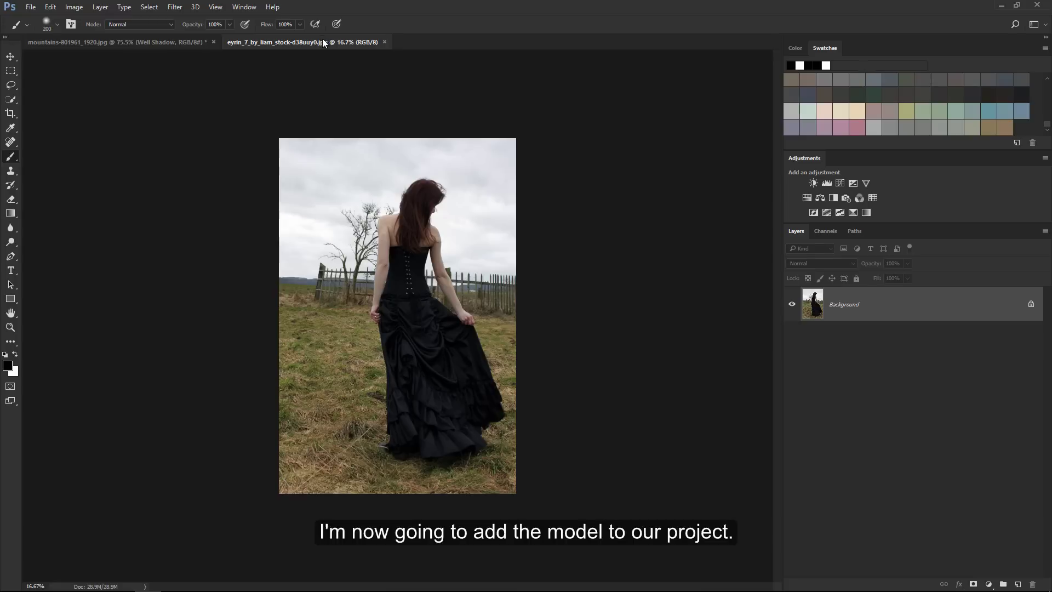
{"action": "key", "text": "z"}
{"action": "left_click", "coordinate": [441, 261]}
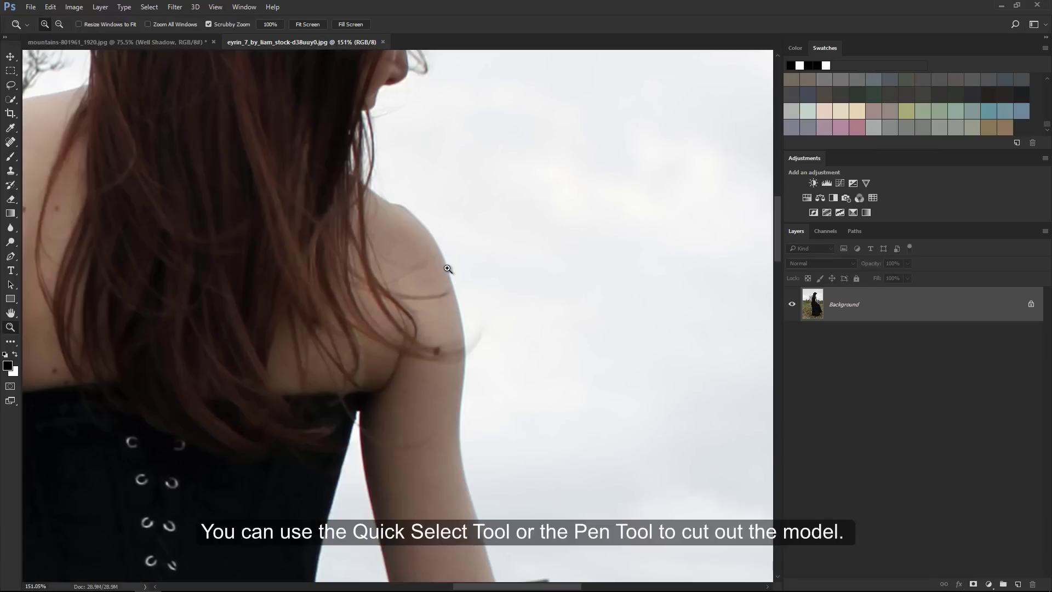
{"action": "scroll", "coordinate": [437, 268], "scroll_direction": "up", "scroll_amount": 2}
{"action": "key", "text": "p"}
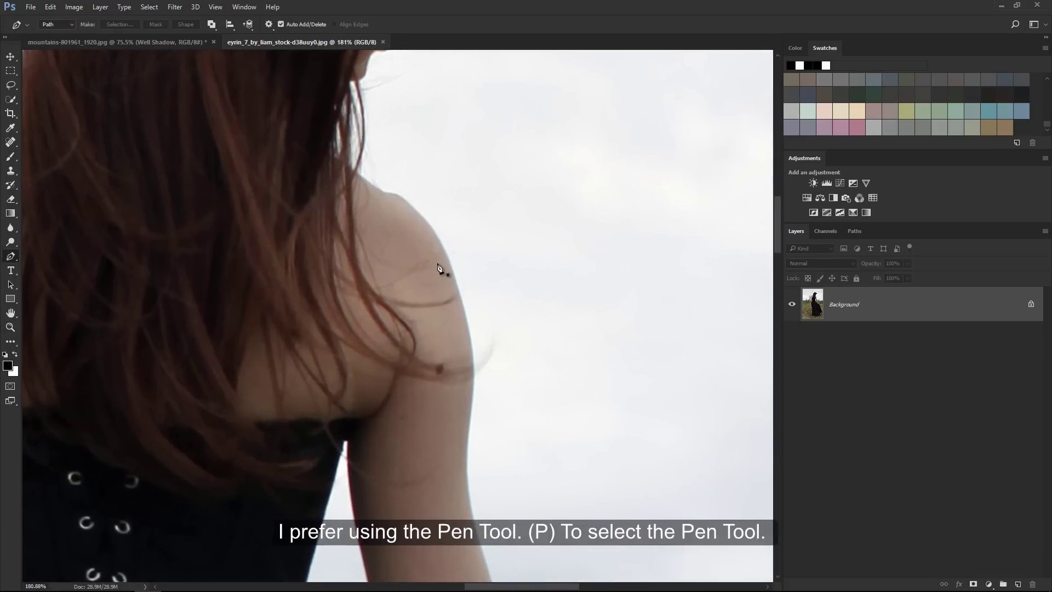
{"action": "left_click", "coordinate": [360, 175]}
{"action": "left_click_drag", "start_coordinate": [407, 202], "coordinate": [416, 211]}
{"action": "scroll", "coordinate": [458, 280], "scroll_direction": "down", "scroll_amount": 1}
{"action": "scroll", "coordinate": [485, 258], "scroll_direction": "down", "scroll_amount": 1}
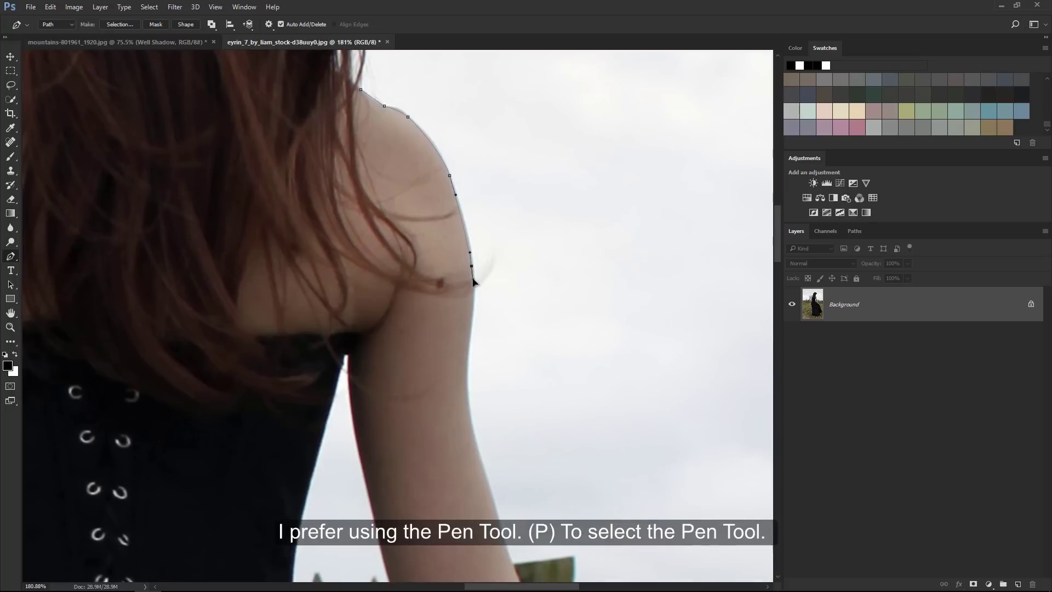
{"action": "left_click_drag", "start_coordinate": [469, 327], "coordinate": [471, 337]}
{"action": "scroll", "coordinate": [476, 331], "scroll_direction": "down", "scroll_amount": 2}
{"action": "scroll", "coordinate": [484, 322], "scroll_direction": "down", "scroll_amount": 1}
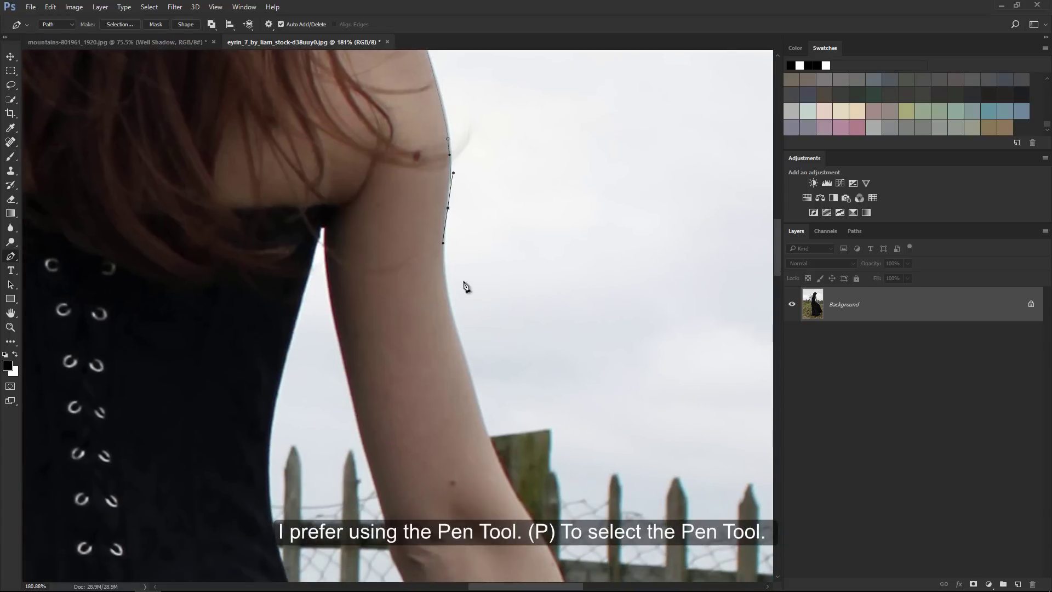
{"action": "left_click_drag", "start_coordinate": [449, 303], "coordinate": [454, 326]}
{"action": "mouse_move", "coordinate": [476, 398]}
{"action": "left_mouse_down"}
{"action": "mouse_move", "coordinate": [479, 414]}
{"action": "mouse_move", "coordinate": [484, 188]}
{"action": "left_mouse_up"}
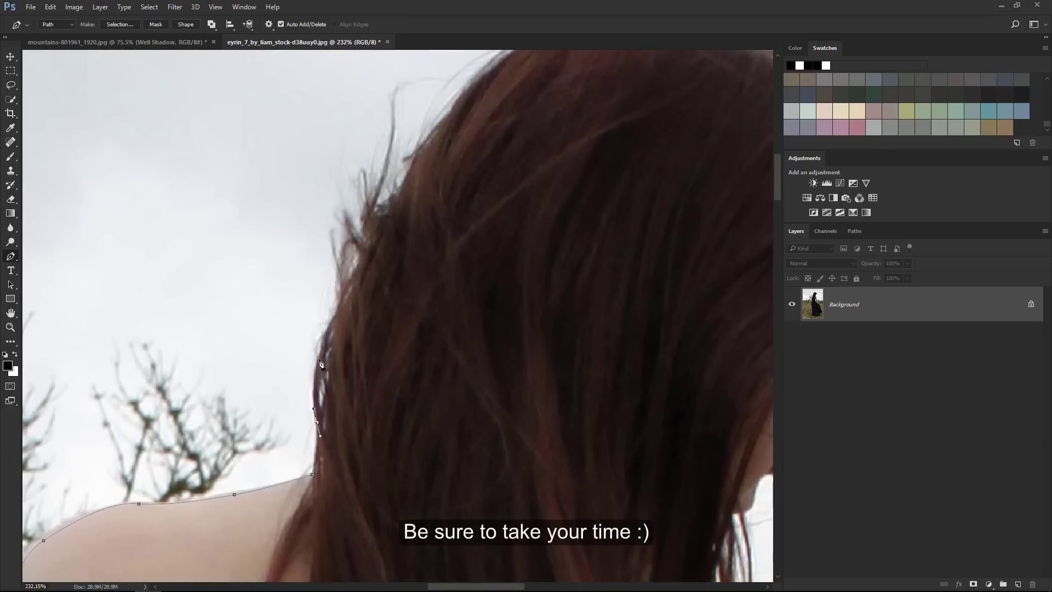
Continue the pen path from the shoulder up the hair edge and across the top of her hair
{"action": "left_click_drag", "start_coordinate": [320, 350], "coordinate": [324, 335]}
{"action": "left_click", "coordinate": [335, 304]}
{"action": "left_click", "coordinate": [336, 265]}
{"action": "left_click", "coordinate": [348, 237]}
{"action": "left_click", "coordinate": [353, 218]}
{"action": "left_click", "coordinate": [355, 192]}
{"action": "left_click_drag", "start_coordinate": [359, 165], "coordinate": [382, 207]}
{"action": "left_click_drag", "start_coordinate": [457, 186], "coordinate": [457, 315]}
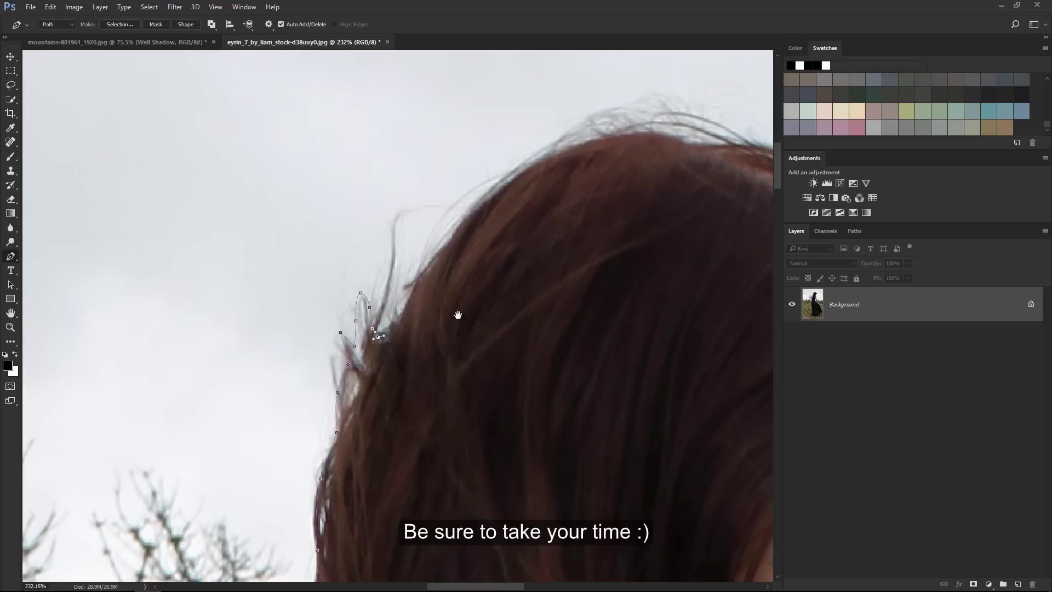
{"action": "left_click", "coordinate": [442, 246]}
{"action": "left_click_drag", "start_coordinate": [499, 180], "coordinate": [523, 160]}
{"action": "left_click_drag", "start_coordinate": [599, 176], "coordinate": [458, 277]}
{"action": "left_click_drag", "start_coordinate": [443, 219], "coordinate": [464, 212]}
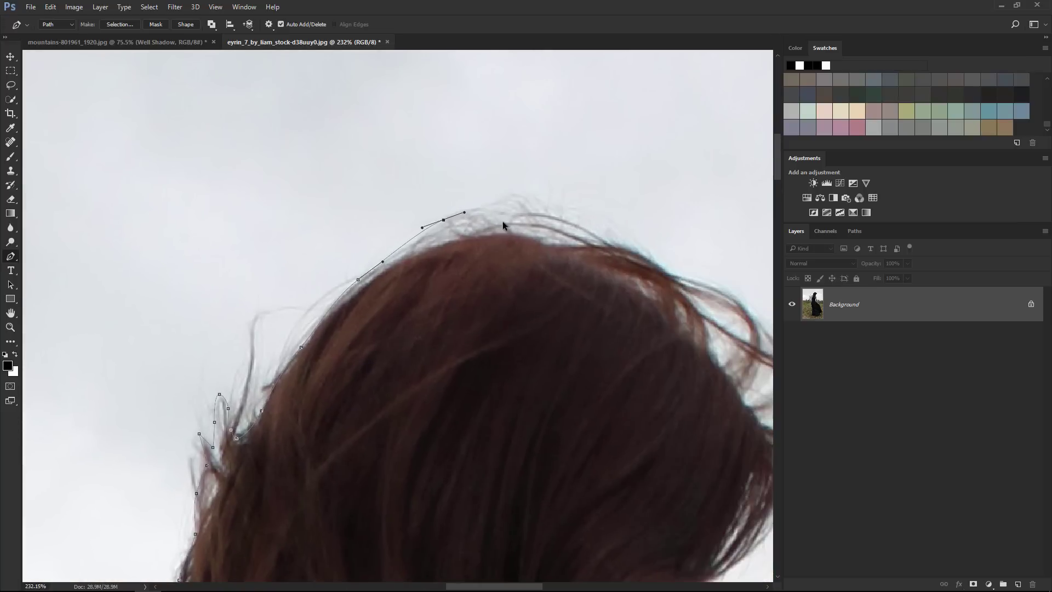
Retrace the top of the hair and run the path down past the face to the neck
{"action": "key", "text": "ctrl+z"}
{"action": "key", "text": "ctrl+z"}
{"action": "left_click_drag", "start_coordinate": [393, 265], "coordinate": [497, 233]}
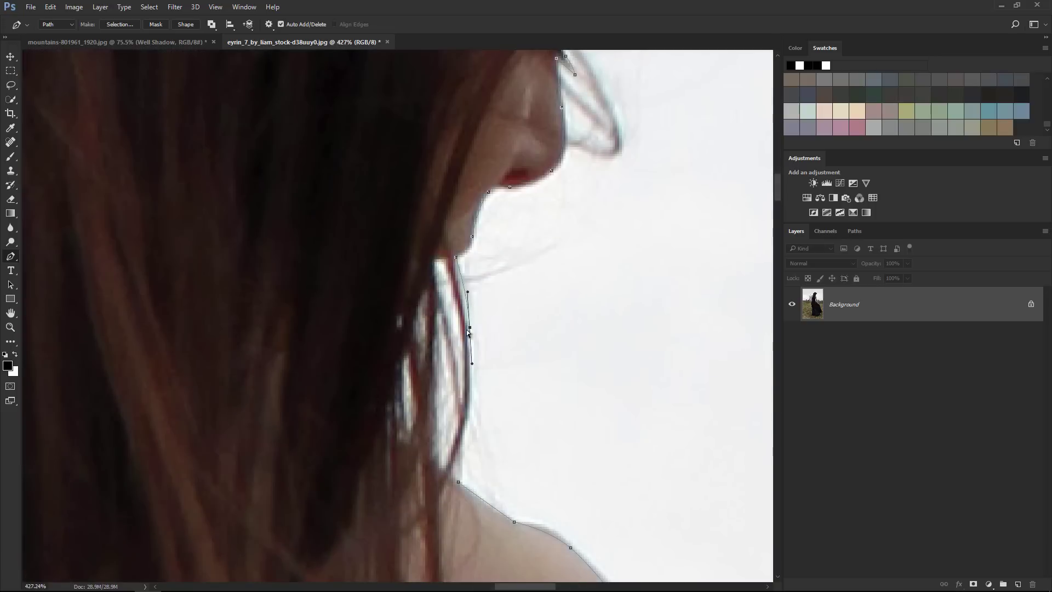
{"action": "left_click_drag", "start_coordinate": [468, 331], "coordinate": [470, 342]}
{"action": "left_click_drag", "start_coordinate": [463, 437], "coordinate": [459, 459]}
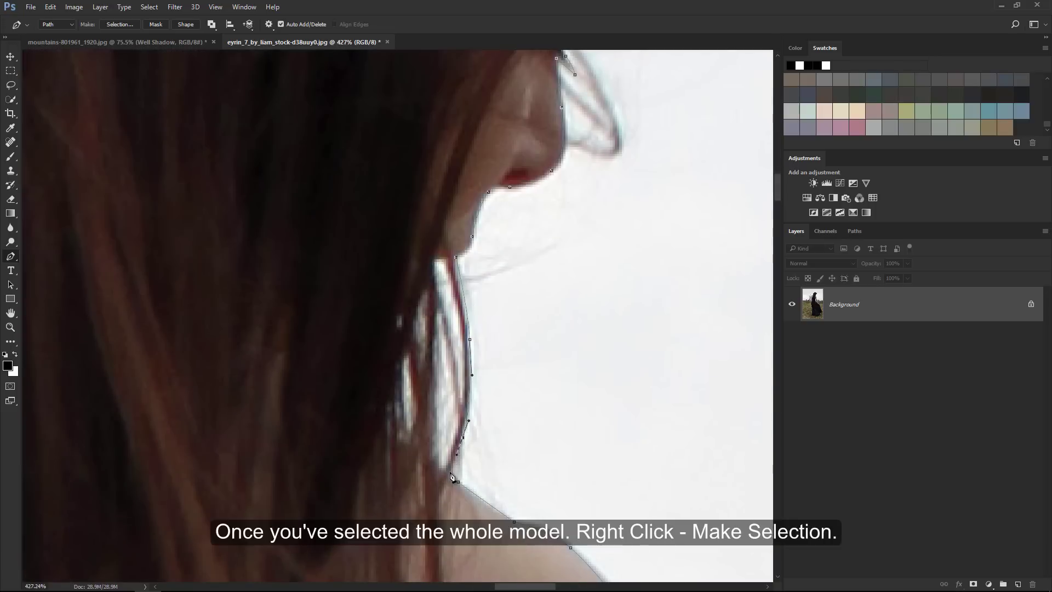
{"action": "left_click", "coordinate": [449, 475]}
Turn the traced path into a selection with a 1-pixel feather
{"action": "right_click", "coordinate": [389, 326]}
{"action": "left_click", "coordinate": [404, 98]}
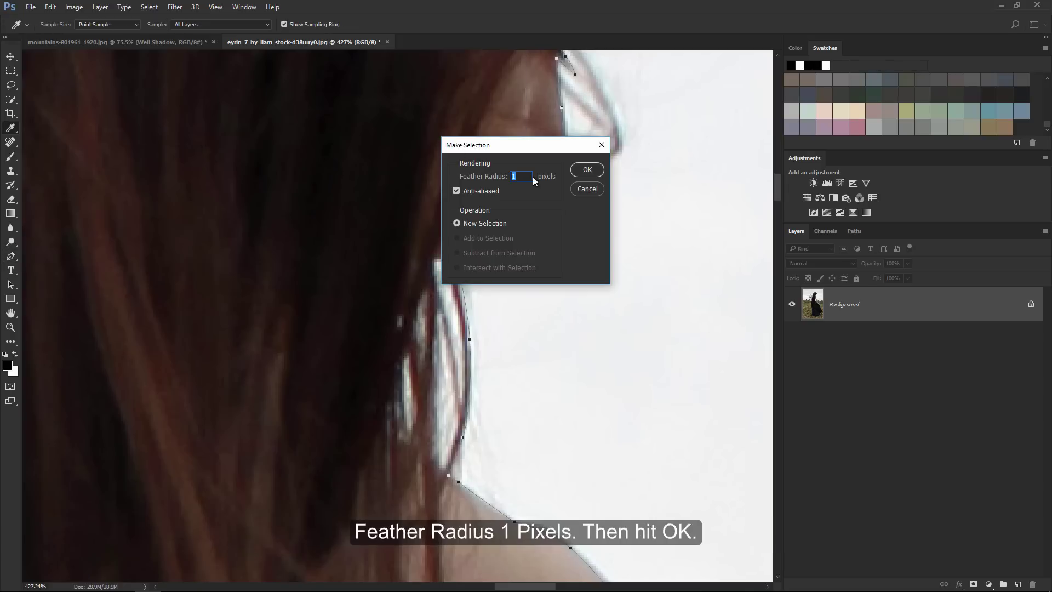
{"action": "left_click", "coordinate": [581, 169]}
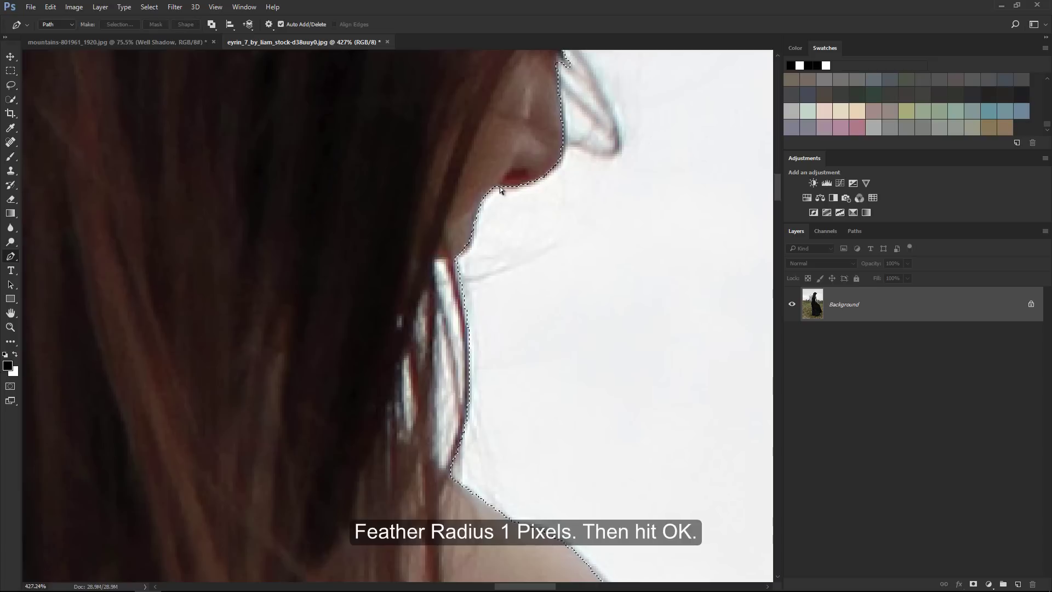
{"action": "key", "text": "ctrl+0"}
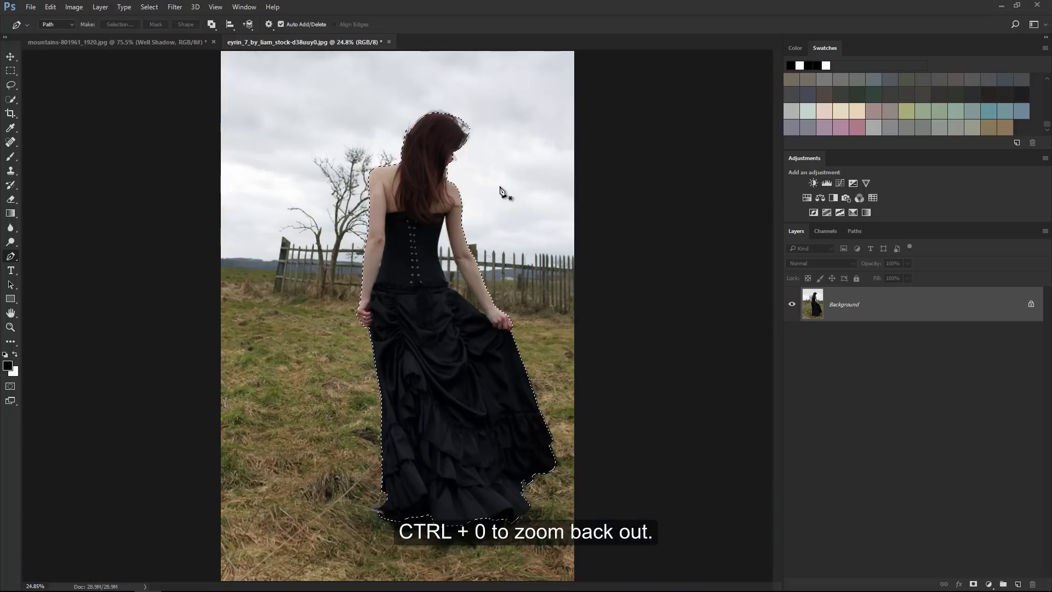
In Select and Mask, refine the hair edges with a 50 px Refine Edge Brush
{"action": "left_click", "coordinate": [149, 7]}
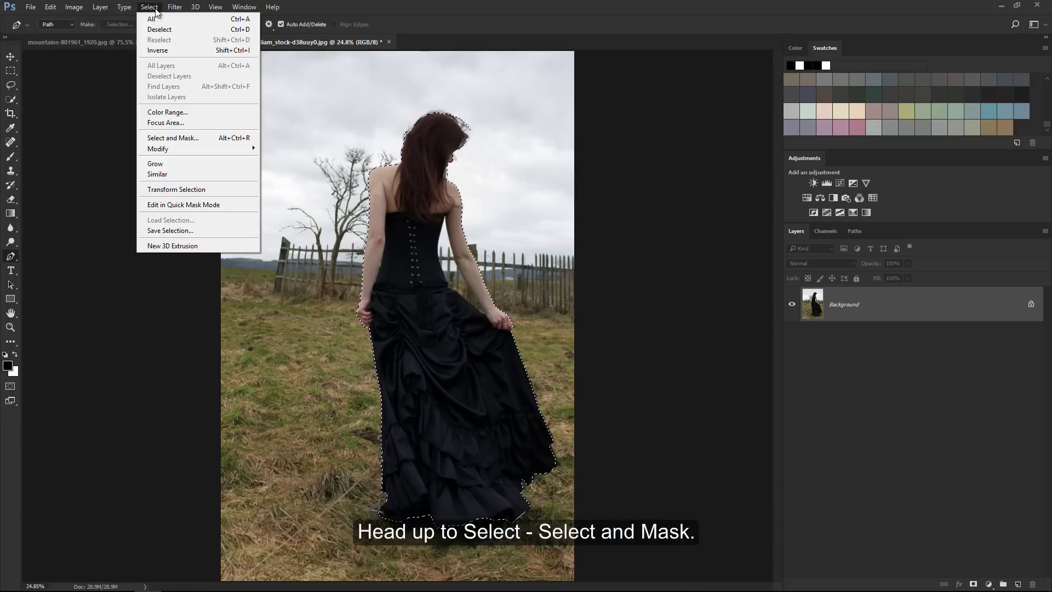
{"action": "left_click", "coordinate": [142, 142]}
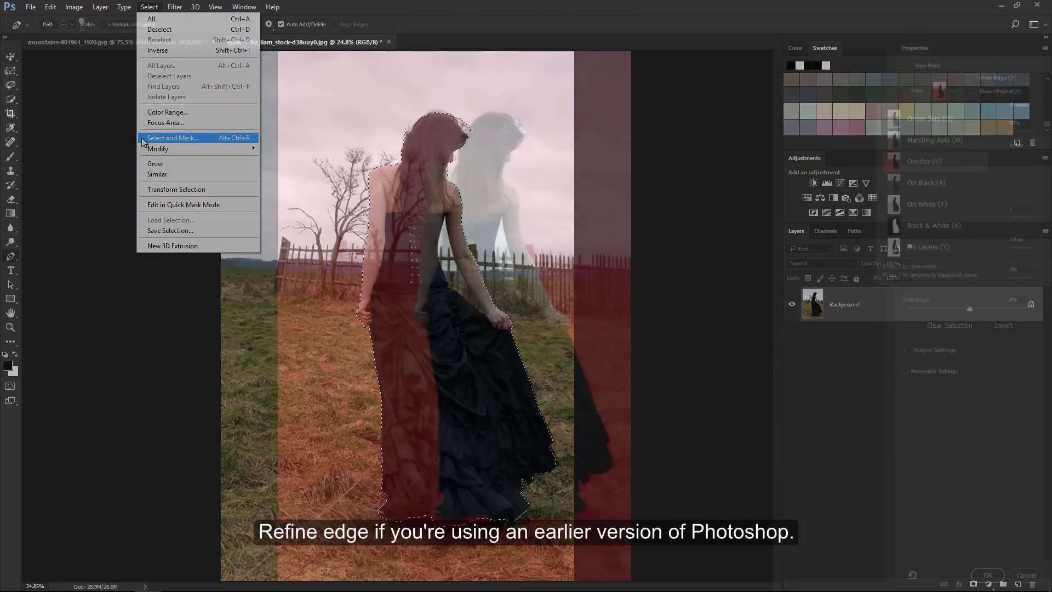
{"action": "left_click", "coordinate": [10, 127]}
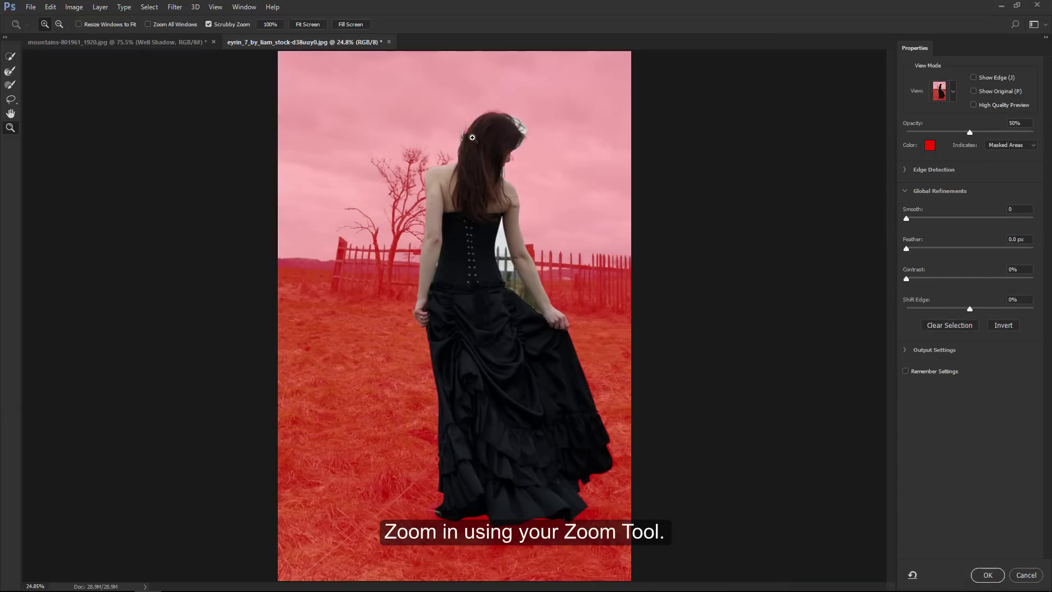
{"action": "left_click_drag", "start_coordinate": [504, 104], "coordinate": [549, 155]}
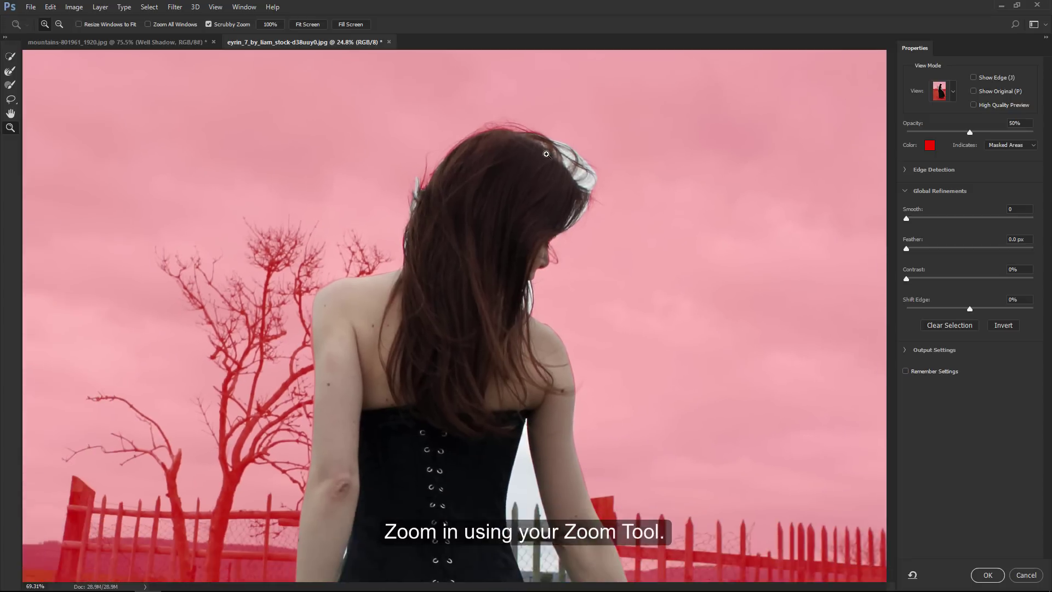
{"action": "left_click", "coordinate": [9, 72]}
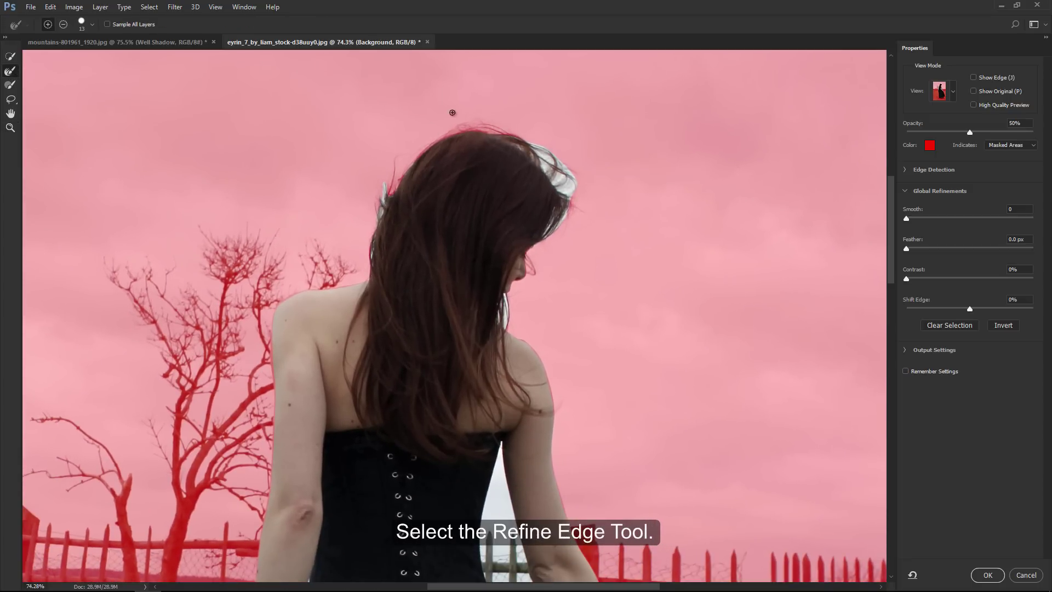
{"action": "key", "text": "bracketright"}
{"action": "key", "text": "bracketright"}
{"action": "key", "text": "bracketright"}
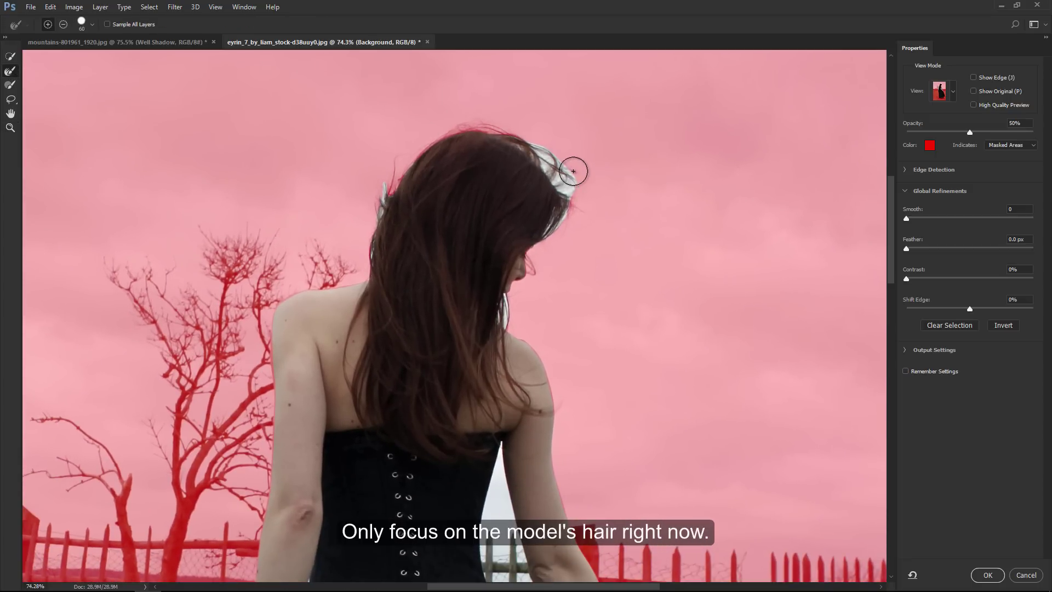
{"action": "mouse_move", "coordinate": [571, 164]}
{"action": "left_mouse_down"}
{"action": "mouse_move", "coordinate": [551, 243]}
{"action": "mouse_move", "coordinate": [572, 187]}
{"action": "left_mouse_up"}
{"action": "left_click_drag", "start_coordinate": [404, 152], "coordinate": [416, 155]}
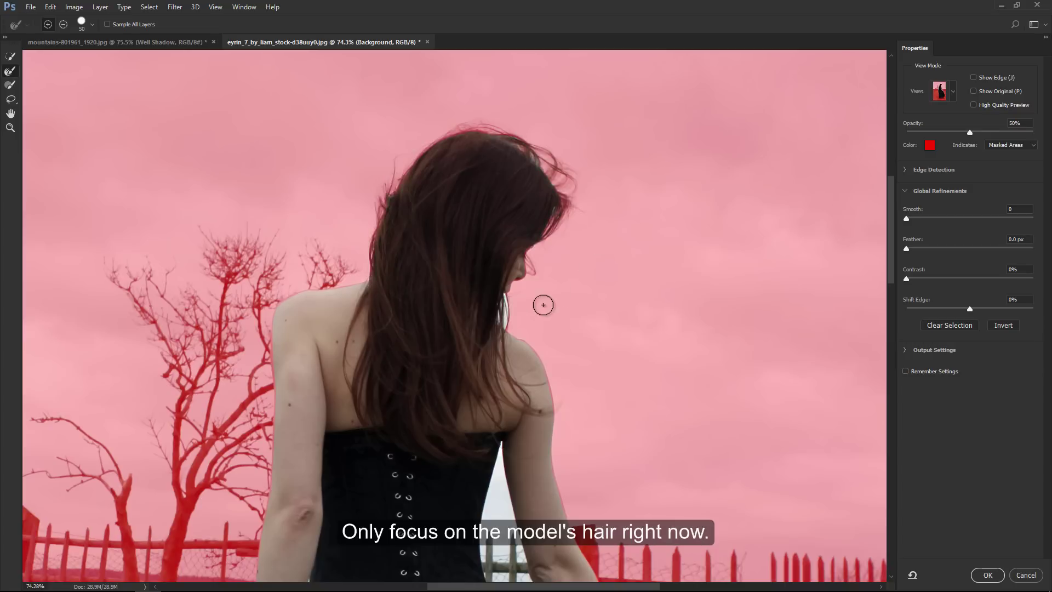
{"action": "left_click_drag", "start_coordinate": [543, 303], "coordinate": [512, 320]}
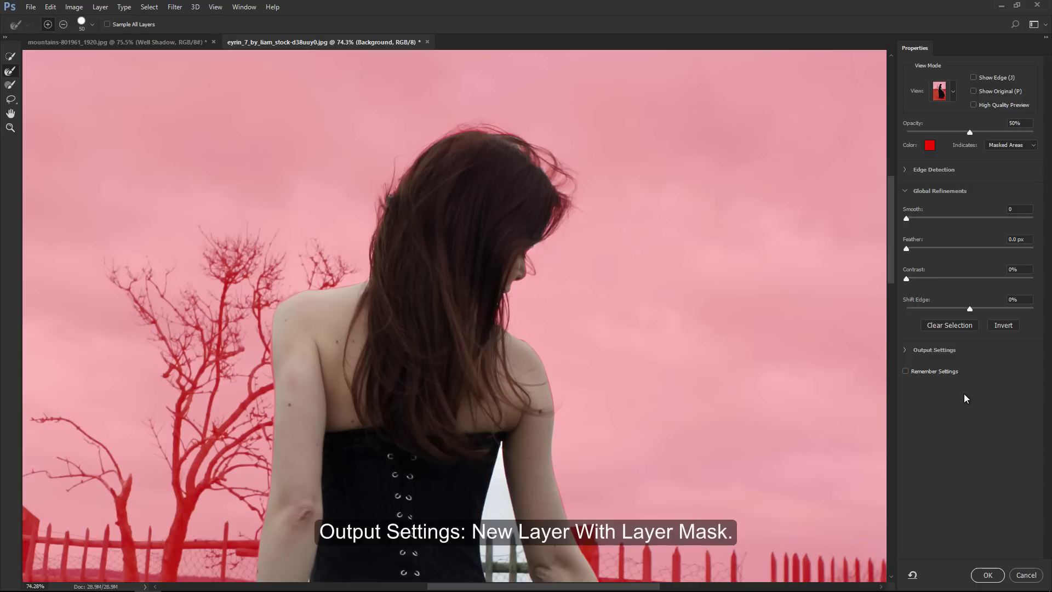
Output the refined selection to a new layer with layer mask
{"action": "left_click", "coordinate": [904, 350]}
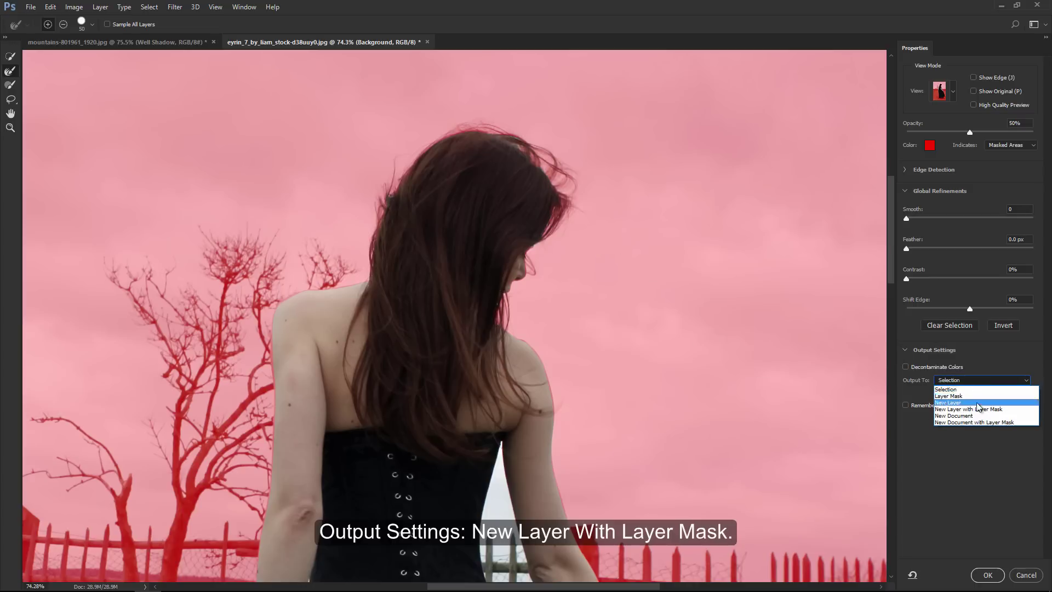
{"action": "left_click", "coordinate": [979, 409]}
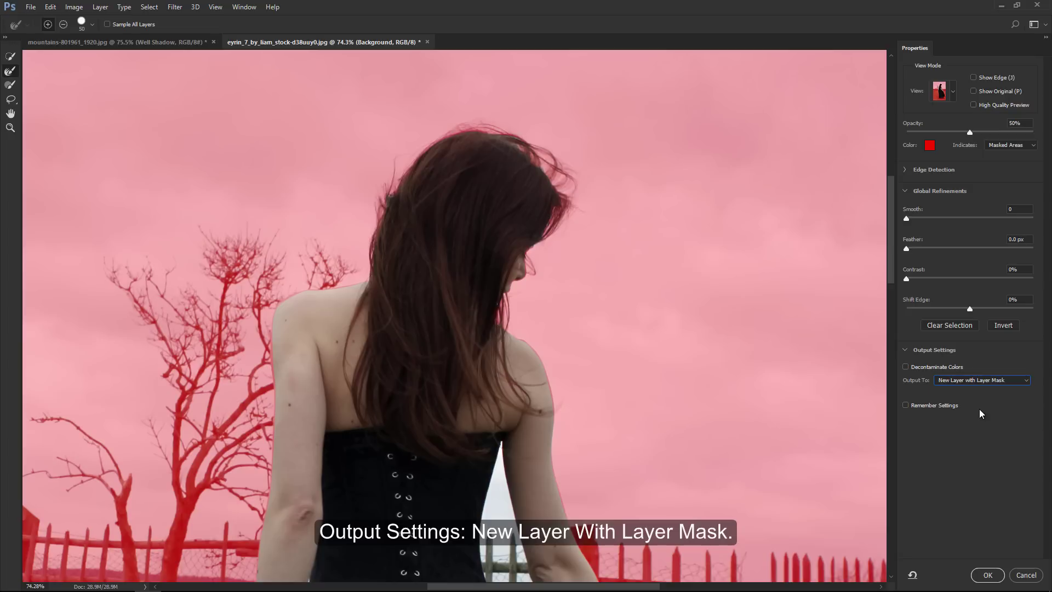
{"action": "left_click", "coordinate": [988, 574]}
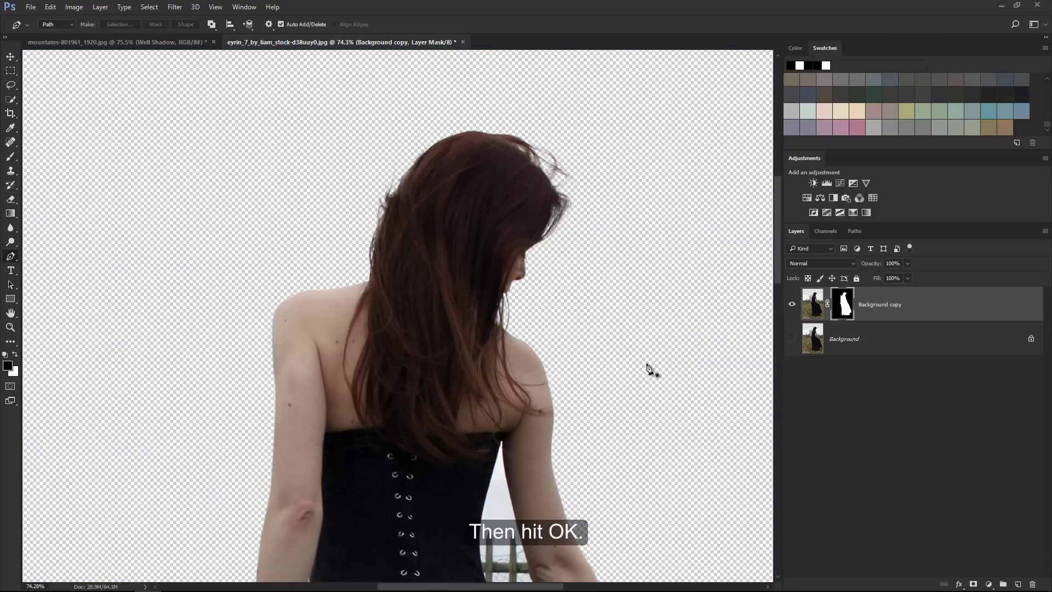
Zoom into the sky gap and pen-trace down the inner arm to where it meets the skirt
{"action": "left_click_drag", "start_coordinate": [493, 486], "coordinate": [455, 285]}
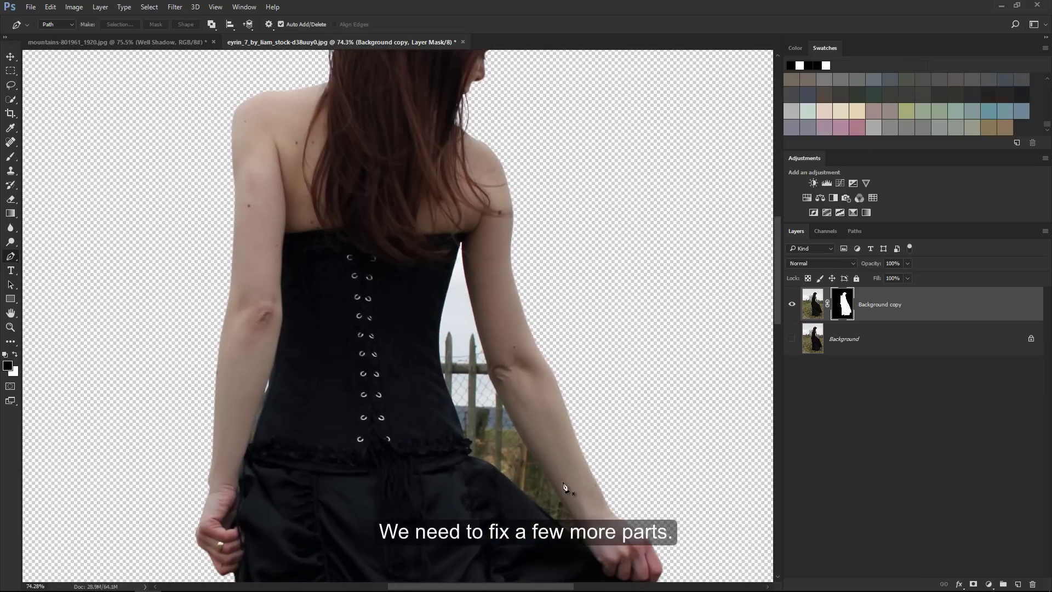
{"action": "key", "text": "z"}
{"action": "mouse_move", "coordinate": [462, 299]}
{"action": "left_mouse_down"}
{"action": "mouse_move", "coordinate": [477, 289]}
{"action": "mouse_move", "coordinate": [505, 299]}
{"action": "mouse_move", "coordinate": [433, 284]}
{"action": "left_mouse_up"}
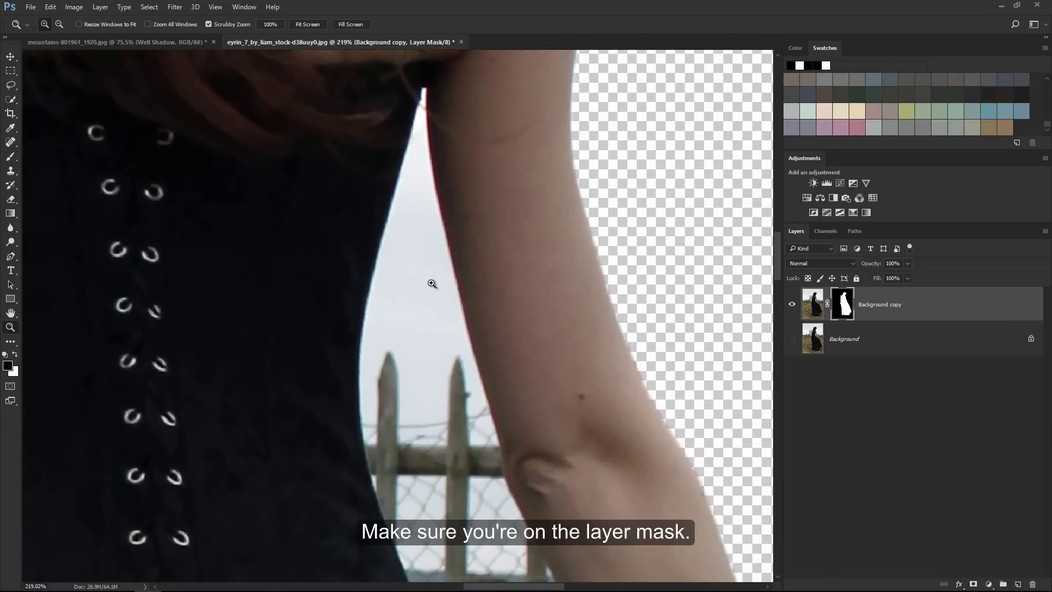
{"action": "key", "text": "e"}
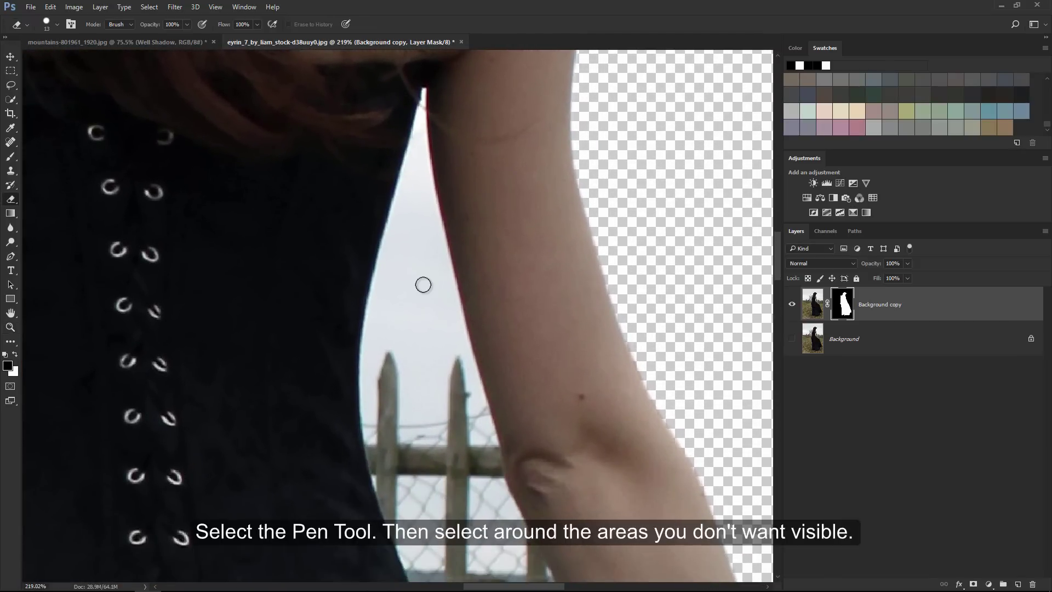
{"action": "key", "text": "p"}
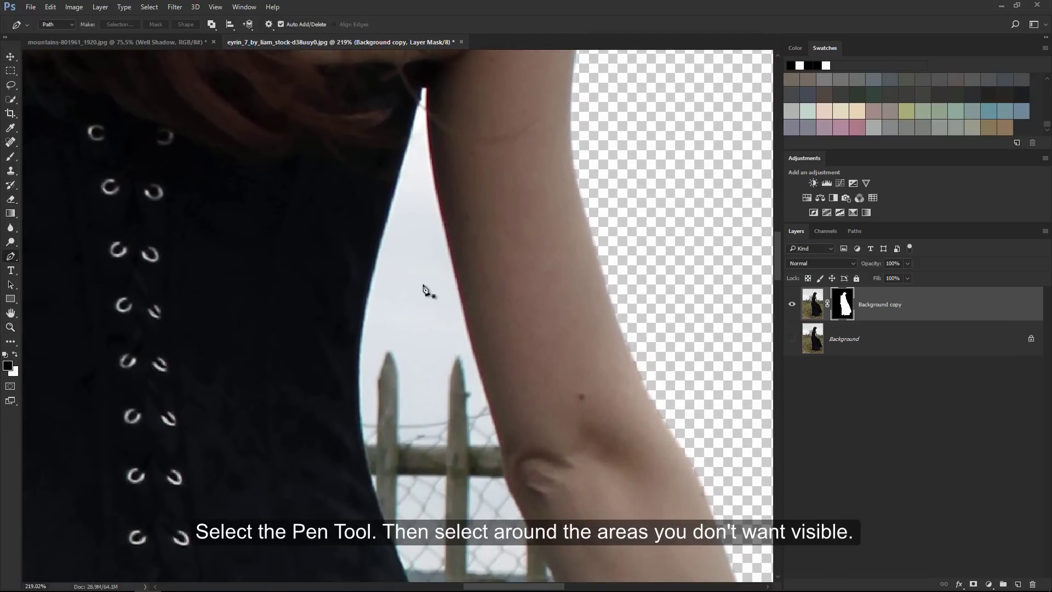
{"action": "left_click", "coordinate": [427, 89]}
{"action": "left_click_drag", "start_coordinate": [432, 161], "coordinate": [434, 171]}
{"action": "left_click_drag", "start_coordinate": [462, 296], "coordinate": [465, 315]}
{"action": "left_click_drag", "start_coordinate": [489, 396], "coordinate": [532, 318]}
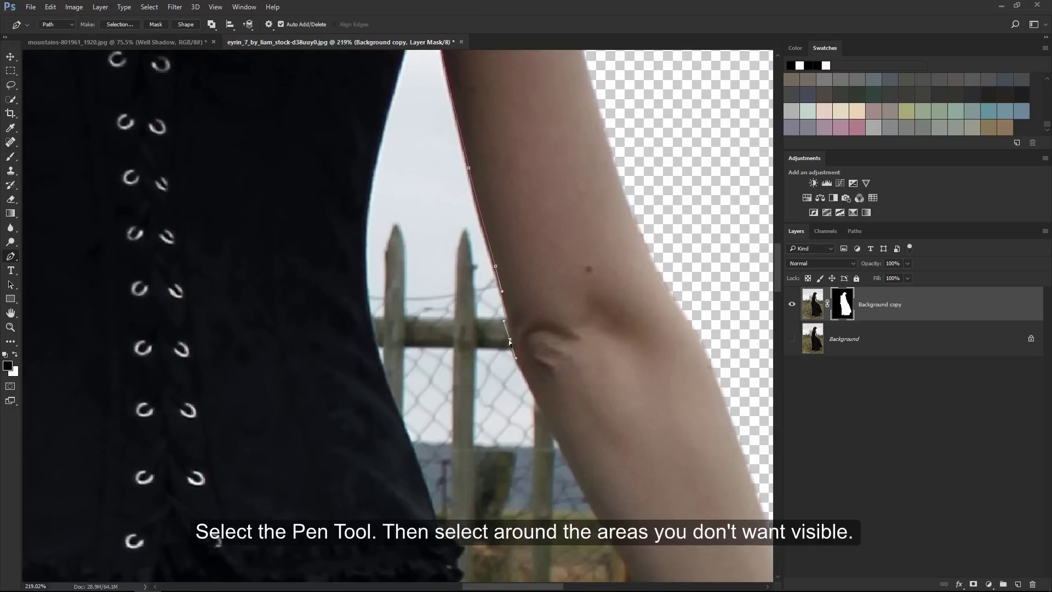
{"action": "left_click_drag", "start_coordinate": [579, 412], "coordinate": [507, 305]}
{"action": "left_click", "coordinate": [593, 471]}
{"action": "mouse_move", "coordinate": [629, 493]}
{"action": "left_mouse_down"}
{"action": "mouse_move", "coordinate": [629, 434]}
{"action": "mouse_move", "coordinate": [575, 312]}
{"action": "left_mouse_up"}
{"action": "left_click_drag", "start_coordinate": [575, 312], "coordinate": [590, 340]}
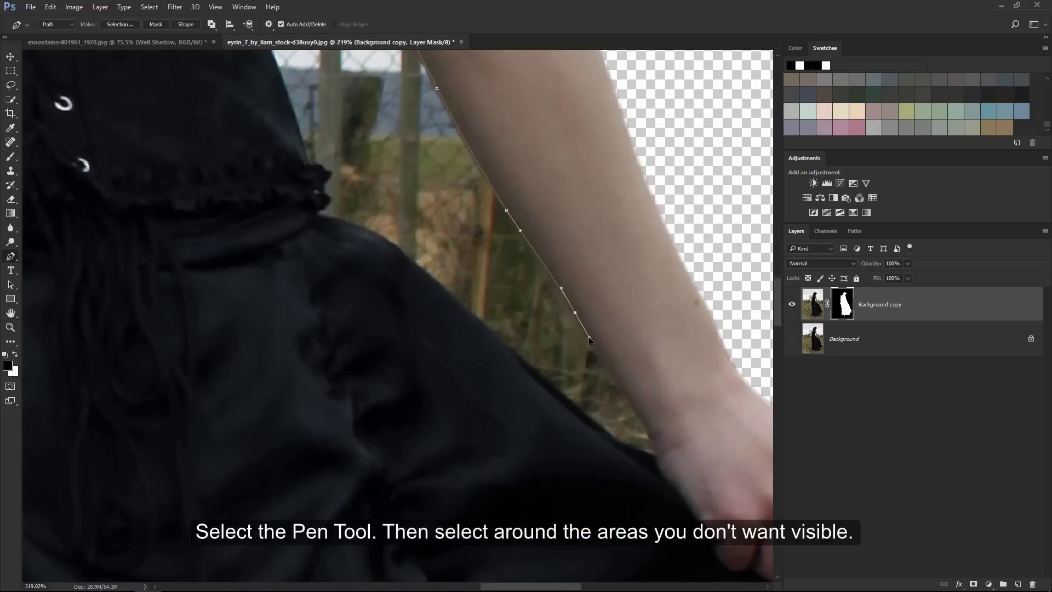
{"action": "left_click_drag", "start_coordinate": [634, 405], "coordinate": [648, 430]}
Trace back along the skirt and corset edge, closing the path near the armpit
{"action": "left_click", "coordinate": [530, 368]}
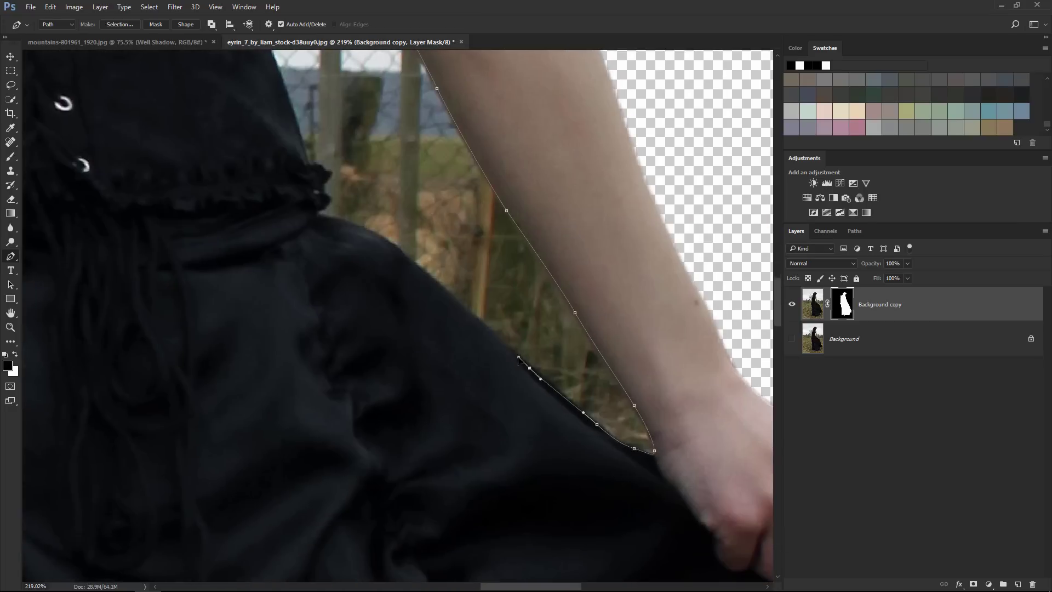
{"action": "mouse_move", "coordinate": [454, 300]}
{"action": "left_mouse_down"}
{"action": "mouse_move", "coordinate": [432, 281]}
{"action": "mouse_move", "coordinate": [552, 380]}
{"action": "mouse_move", "coordinate": [459, 319]}
{"action": "left_mouse_up"}
{"action": "left_click", "coordinate": [440, 313]}
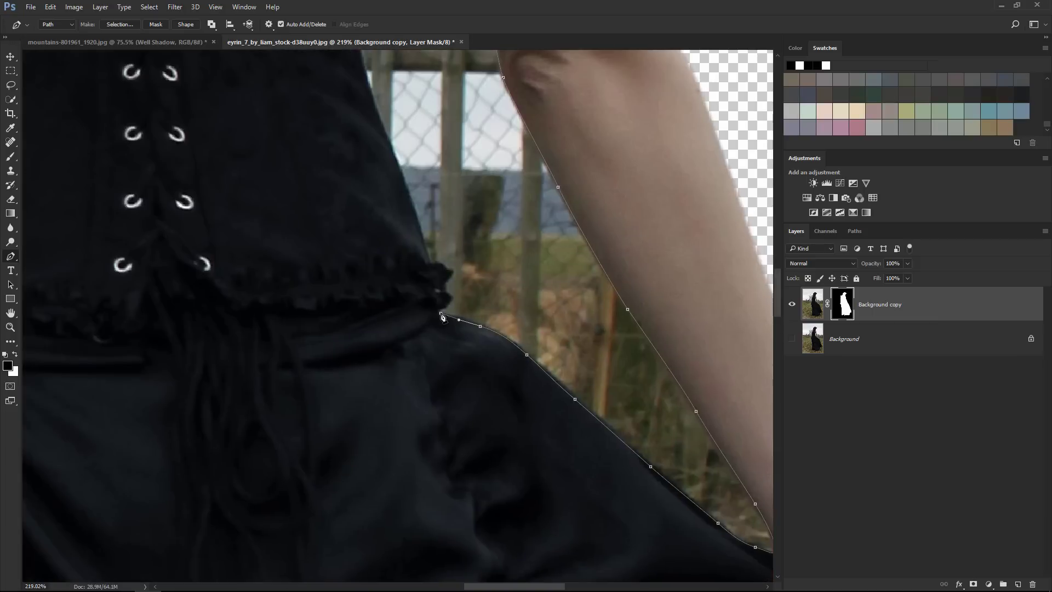
{"action": "left_click", "coordinate": [385, 135]}
{"action": "left_click_drag", "start_coordinate": [356, 82], "coordinate": [424, 345]}
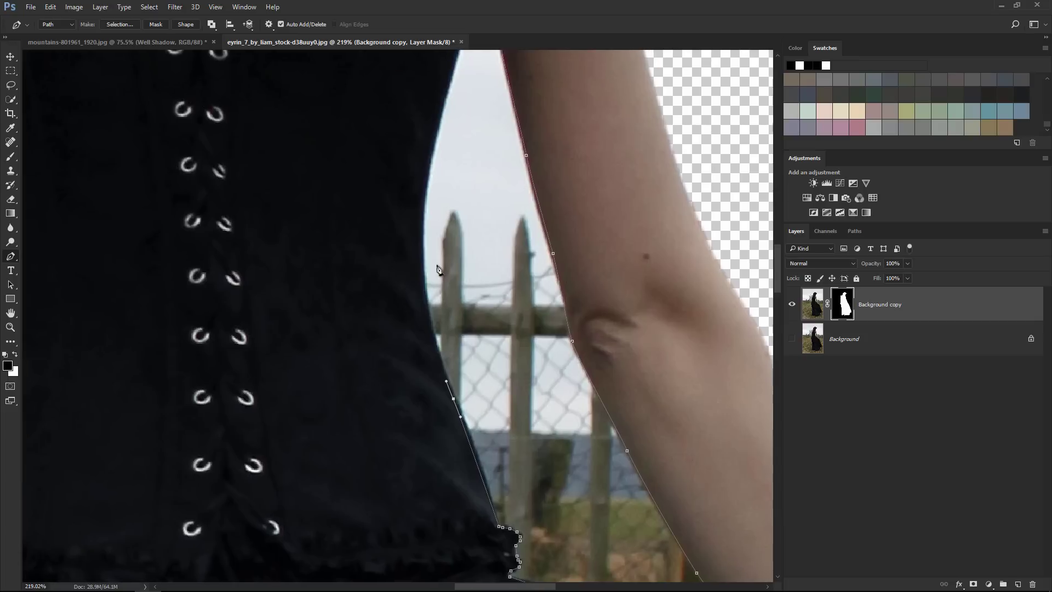
{"action": "mouse_move", "coordinate": [421, 213]}
{"action": "left_mouse_down"}
{"action": "mouse_move", "coordinate": [438, 123]}
{"action": "mouse_move", "coordinate": [458, 353]}
{"action": "left_mouse_up"}
{"action": "left_click_drag", "start_coordinate": [468, 201], "coordinate": [472, 185]}
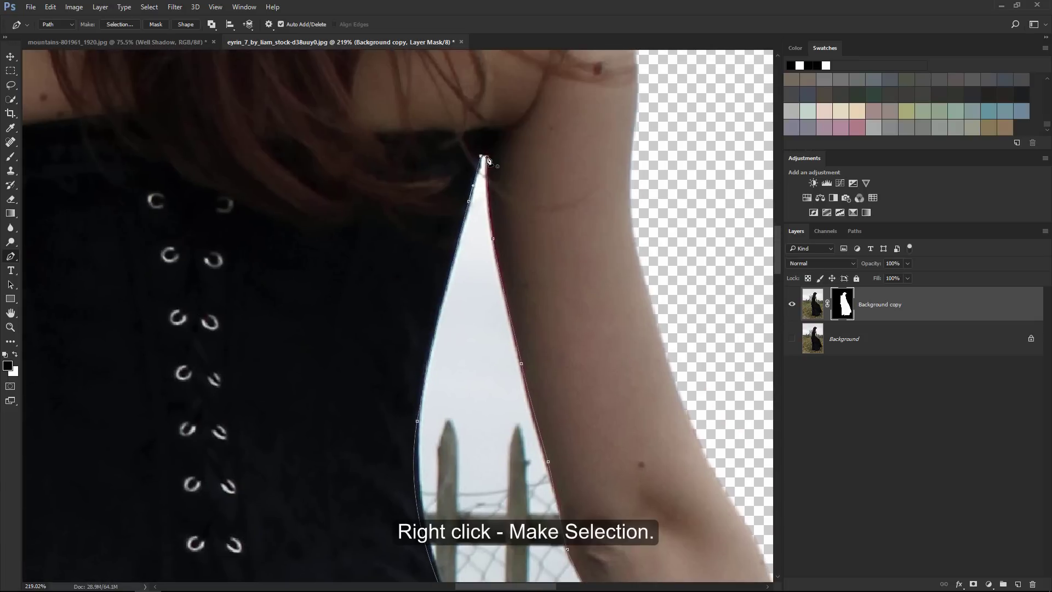
Convert the gap path to a selection and fill it black in the mask
{"action": "right_click", "coordinate": [463, 241]}
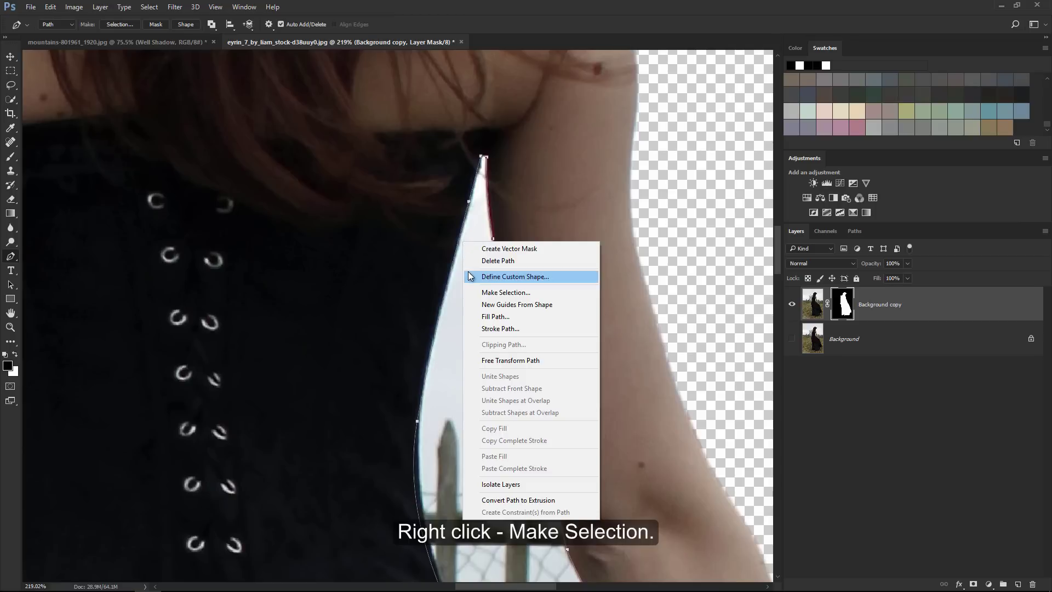
{"action": "left_click", "coordinate": [482, 292]}
{"action": "left_click", "coordinate": [577, 166]}
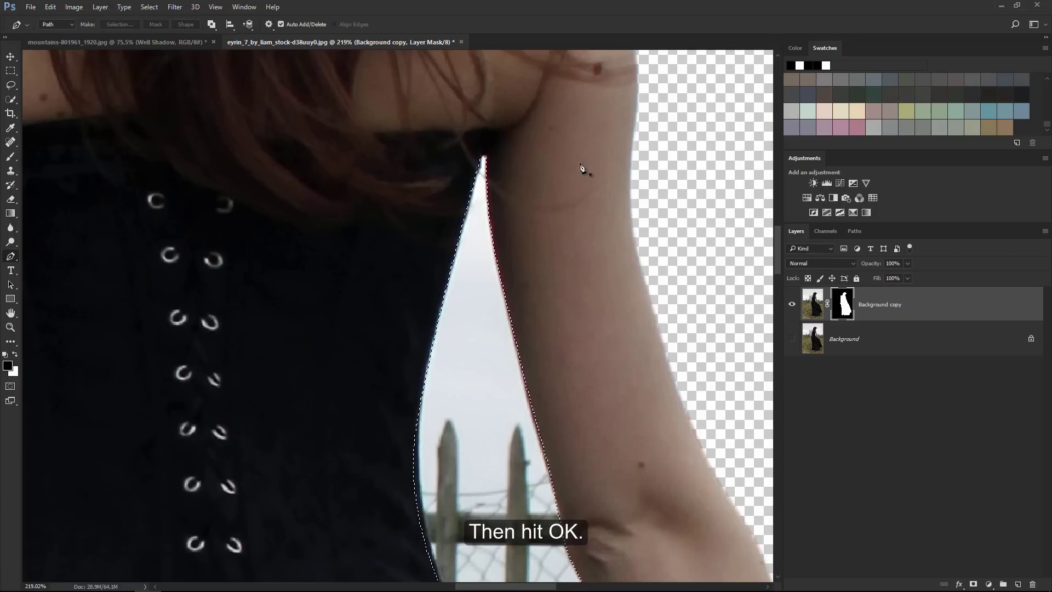
{"action": "left_click", "coordinate": [7, 366]}
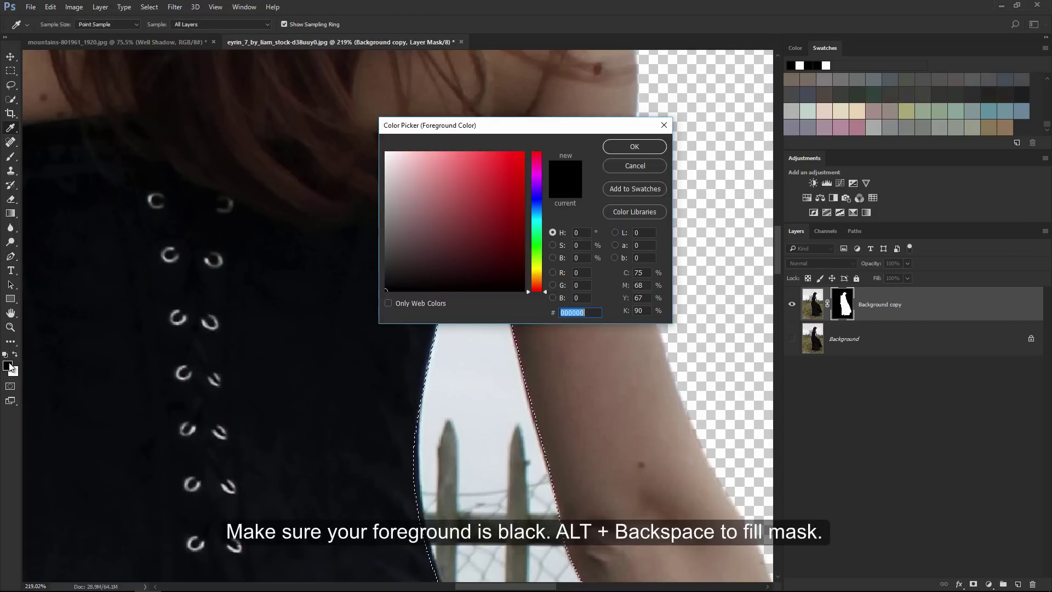
{"action": "left_click", "coordinate": [652, 167]}
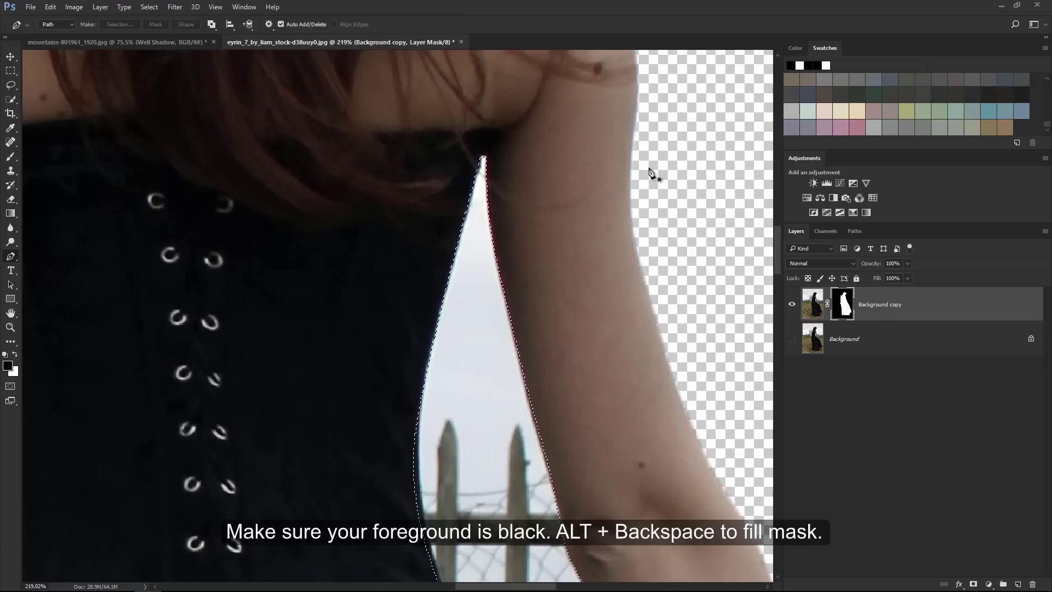
{"action": "key", "text": "alt+BackSpace"}
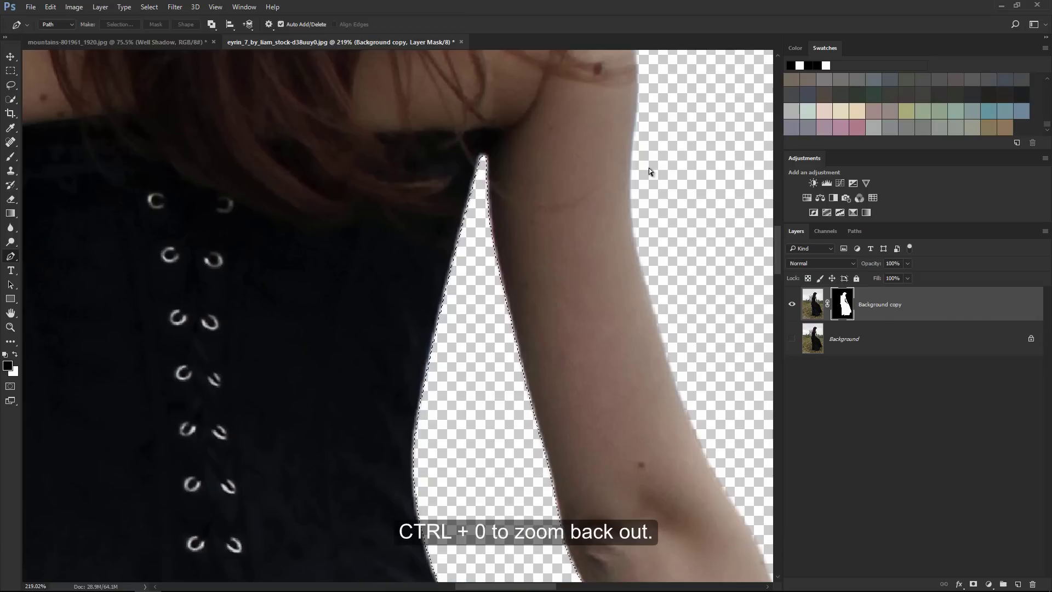
{"action": "key", "text": "ctrl+d"}
{"action": "key", "text": "ctrl+0"}
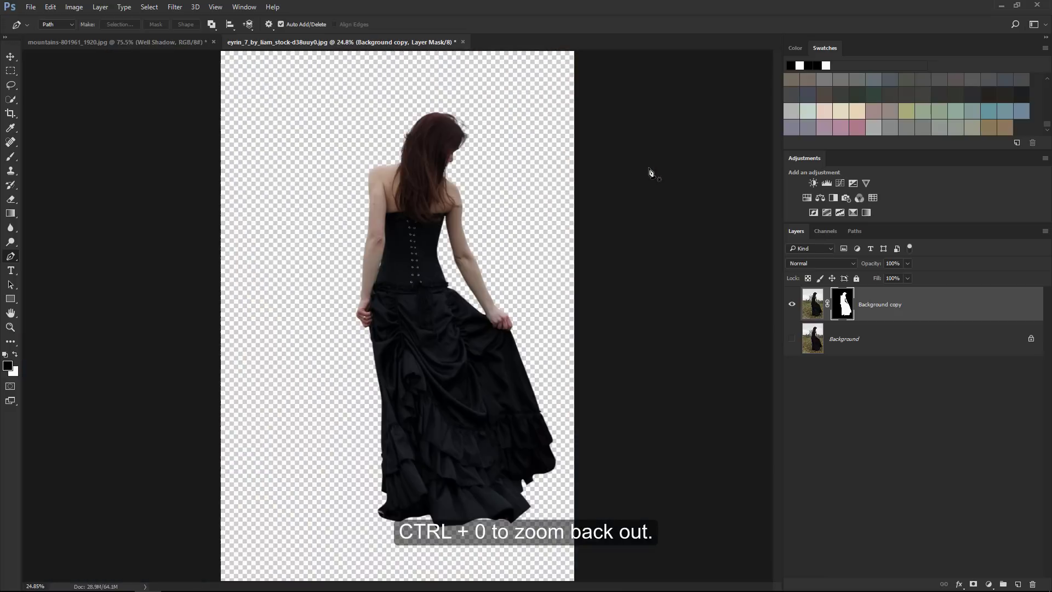
Move the woman cutout onto the stormy landscape and begin scaling her to about 72%
{"action": "key", "text": "v"}
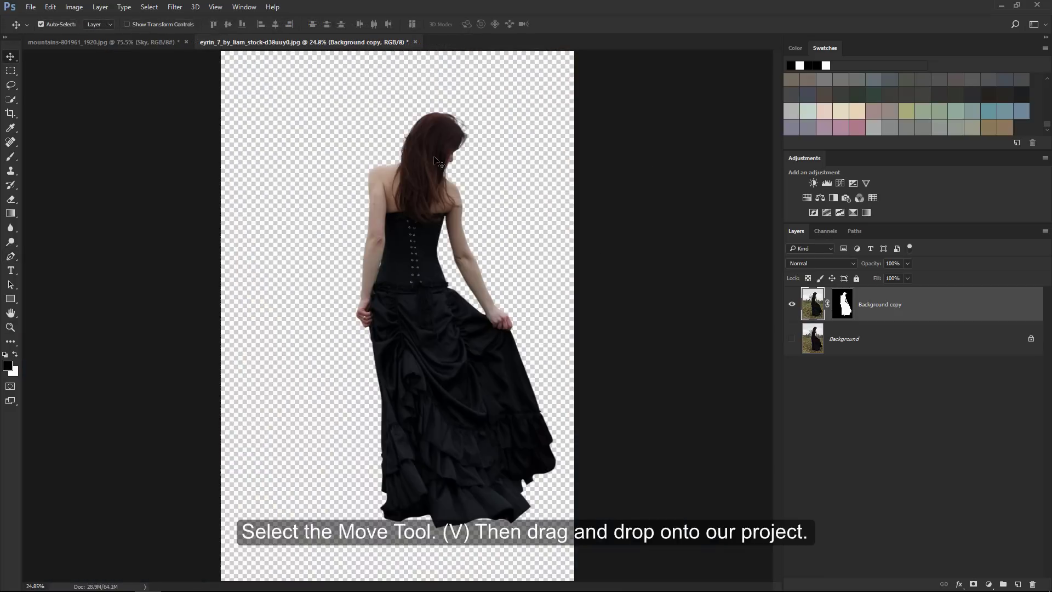
{"action": "mouse_move", "coordinate": [436, 161]}
{"action": "left_mouse_down"}
{"action": "mouse_move", "coordinate": [166, 38]}
{"action": "mouse_move", "coordinate": [511, 290]}
{"action": "left_mouse_up"}
{"action": "key", "text": "ctrl+t"}
{"action": "left_click_drag", "start_coordinate": [551, 176], "coordinate": [453, 377]}
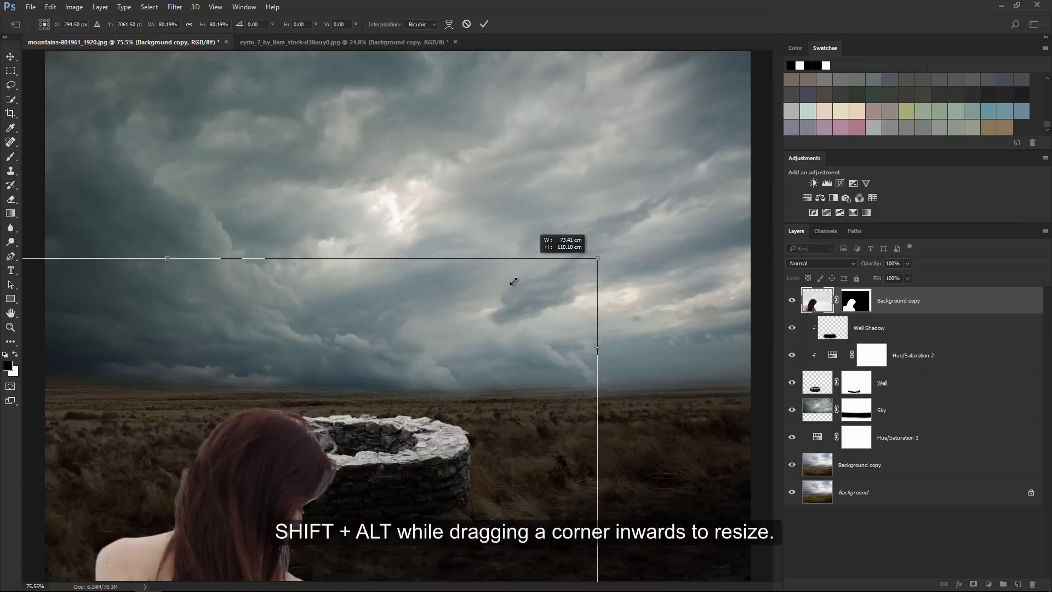
{"action": "left_click_drag", "start_coordinate": [704, 100], "coordinate": [557, 321], "text": "alt+shift"}
{"action": "left_click_drag", "start_coordinate": [466, 386], "coordinate": [594, 153]}
{"action": "left_click_drag", "start_coordinate": [448, 332], "coordinate": [394, 349]}
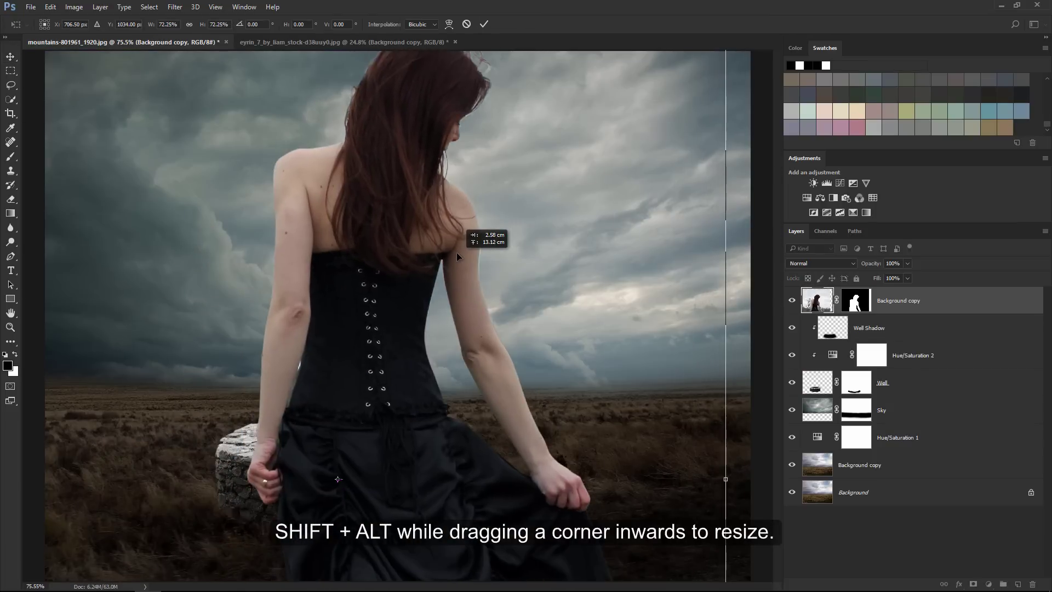
Shrink the woman to about a quarter size and position her on the well
{"action": "left_click_drag", "start_coordinate": [642, 68], "coordinate": [470, 329], "text": "alt+shift"}
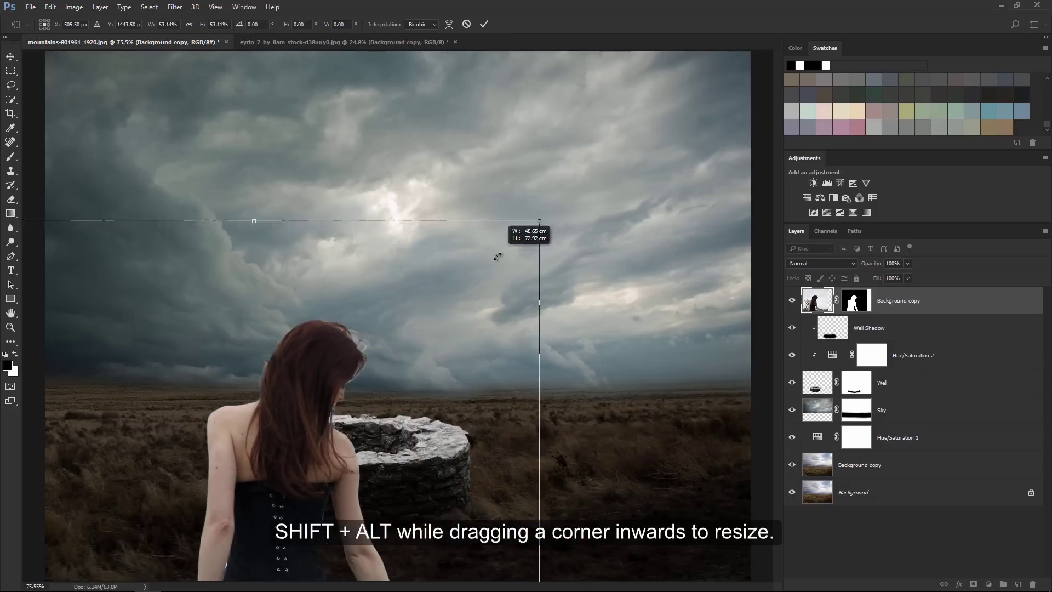
{"action": "left_click_drag", "start_coordinate": [397, 373], "coordinate": [546, 131]}
{"action": "left_click_drag", "start_coordinate": [623, 85], "coordinate": [534, 218], "text": "alt+shift"}
{"action": "mouse_move", "coordinate": [490, 304]}
{"action": "left_mouse_down"}
{"action": "mouse_move", "coordinate": [452, 250]}
{"action": "mouse_move", "coordinate": [544, 252]}
{"action": "mouse_move", "coordinate": [453, 257]}
{"action": "left_mouse_up"}
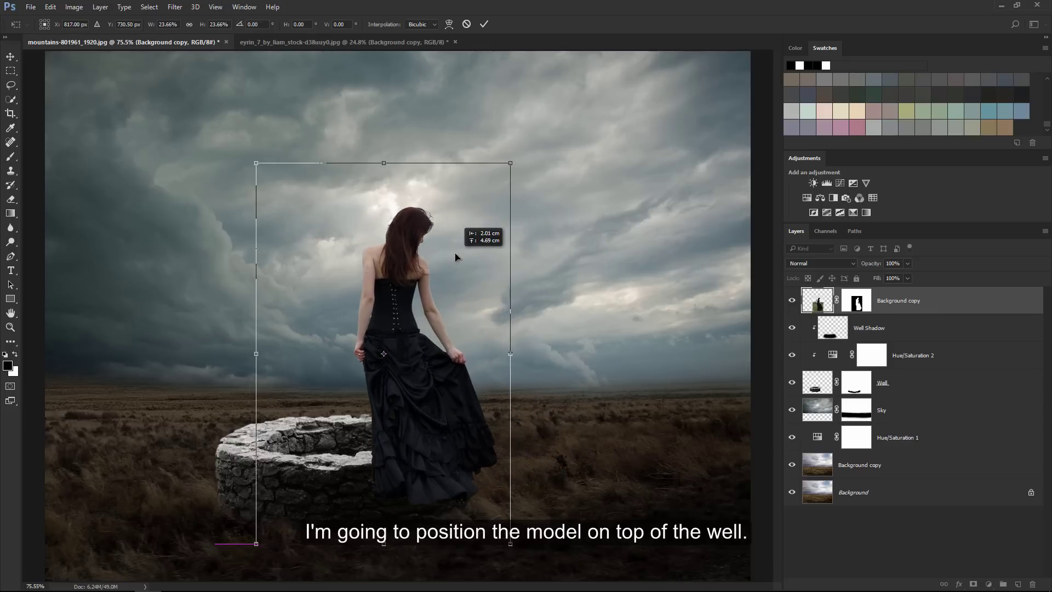
{"action": "left_click_drag", "start_coordinate": [510, 159], "coordinate": [502, 176], "text": "alt+shift"}
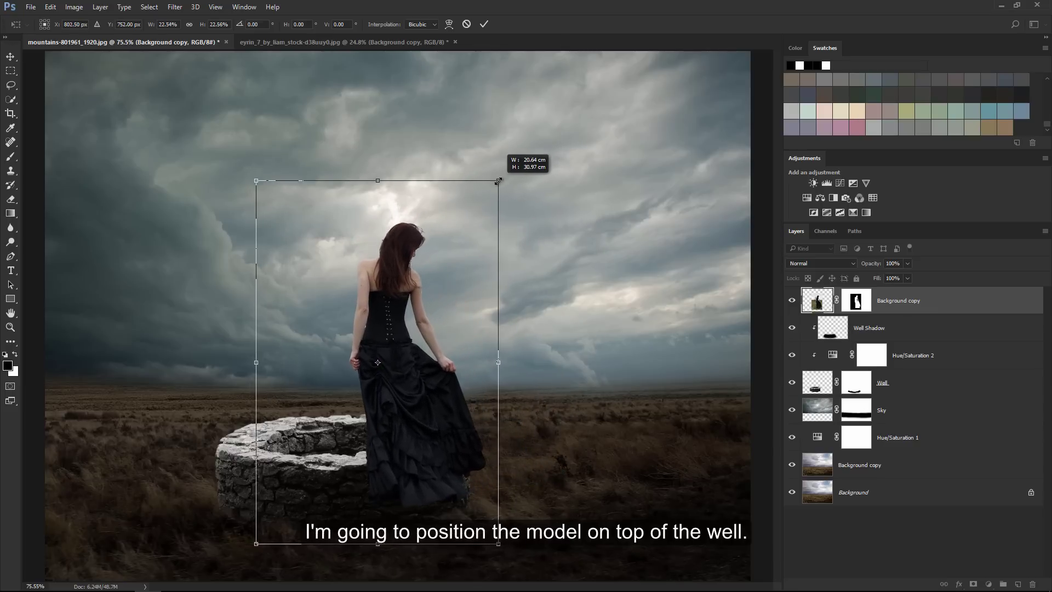
{"action": "left_click_drag", "start_coordinate": [460, 230], "coordinate": [462, 225]}
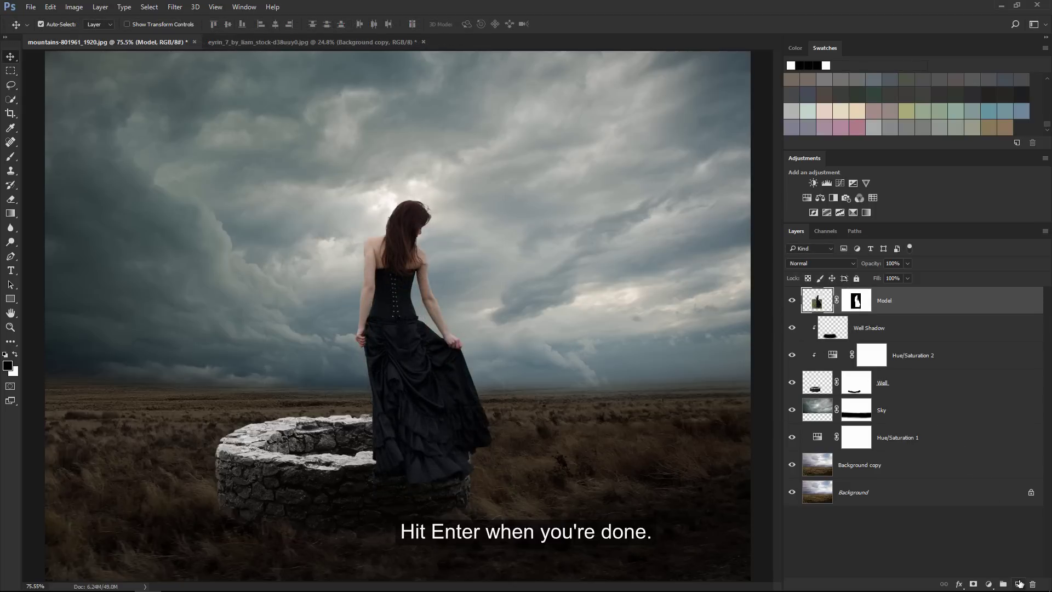
{"action": "left_click", "coordinate": [1018, 584]}
Below Model, paint a soft white 700 px glow behind the woman
{"action": "left_click_drag", "start_coordinate": [919, 304], "coordinate": [920, 335]}
{"action": "type", "text": "Sky Light"}
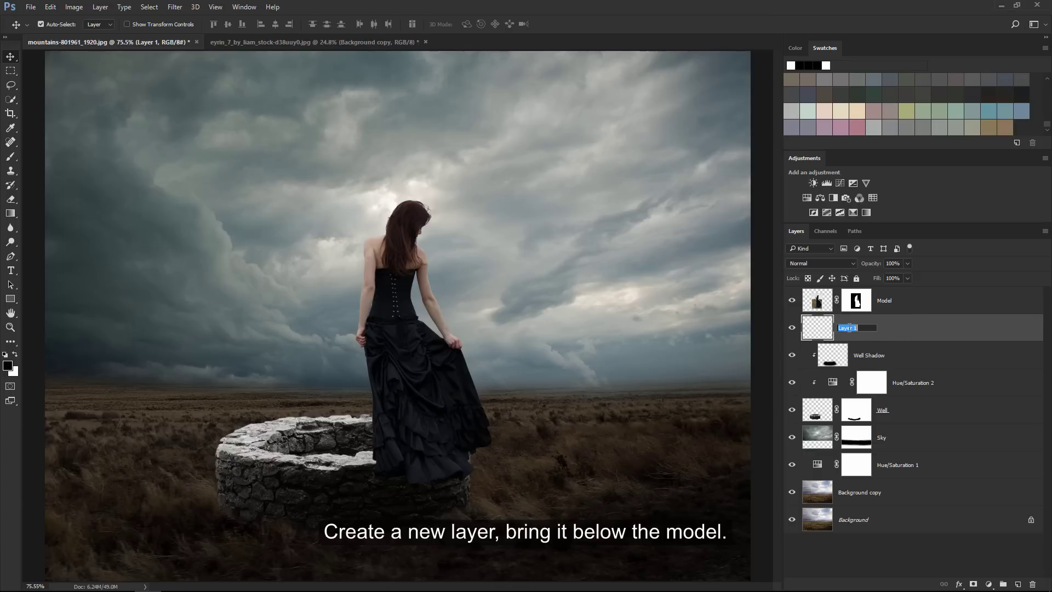
{"action": "left_click", "coordinate": [16, 355]}
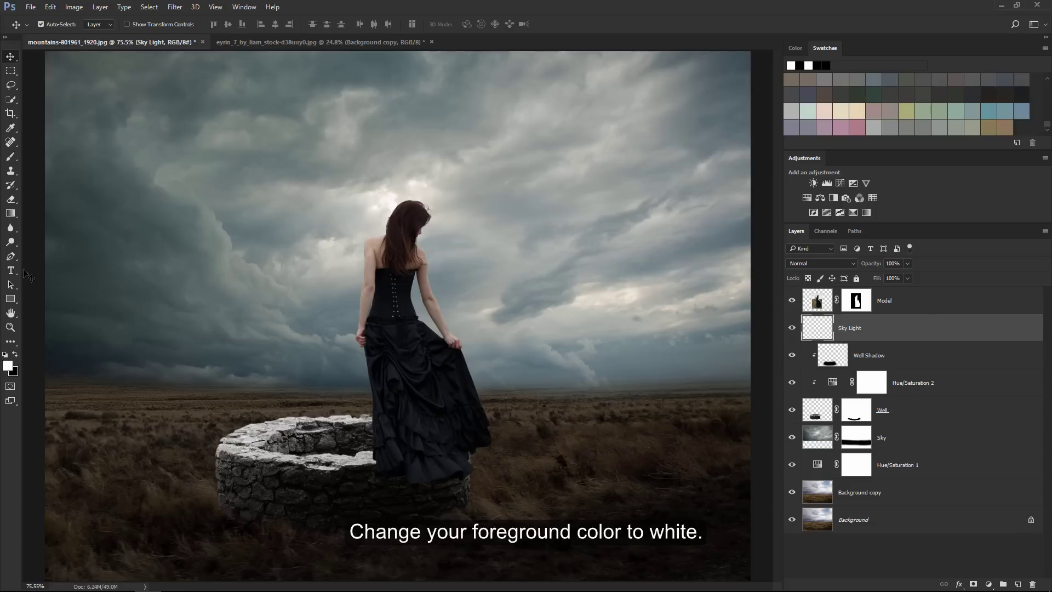
{"action": "left_click", "coordinate": [13, 158]}
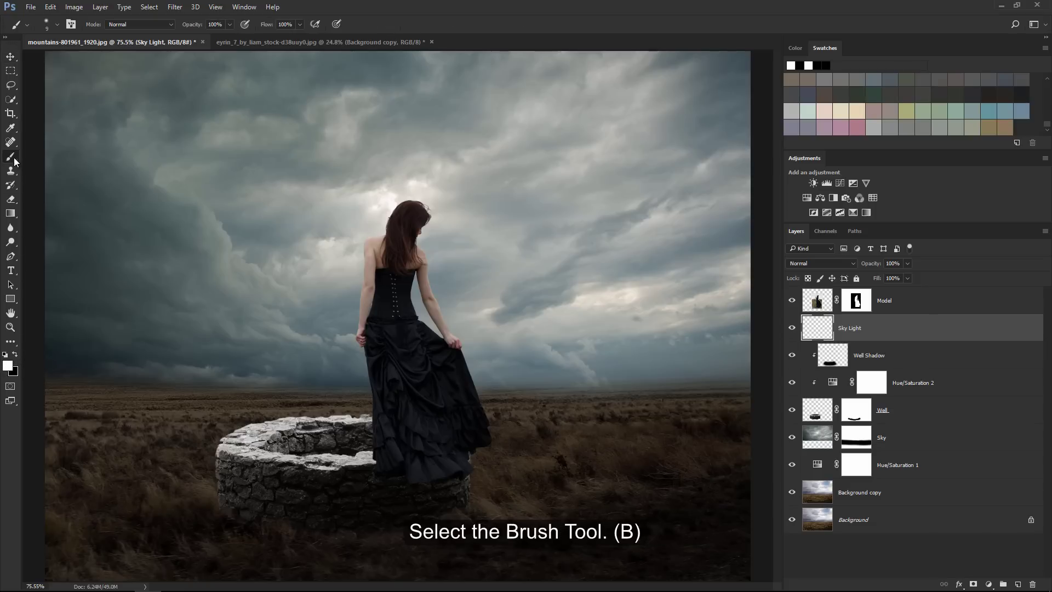
{"action": "left_click", "coordinate": [56, 25]}
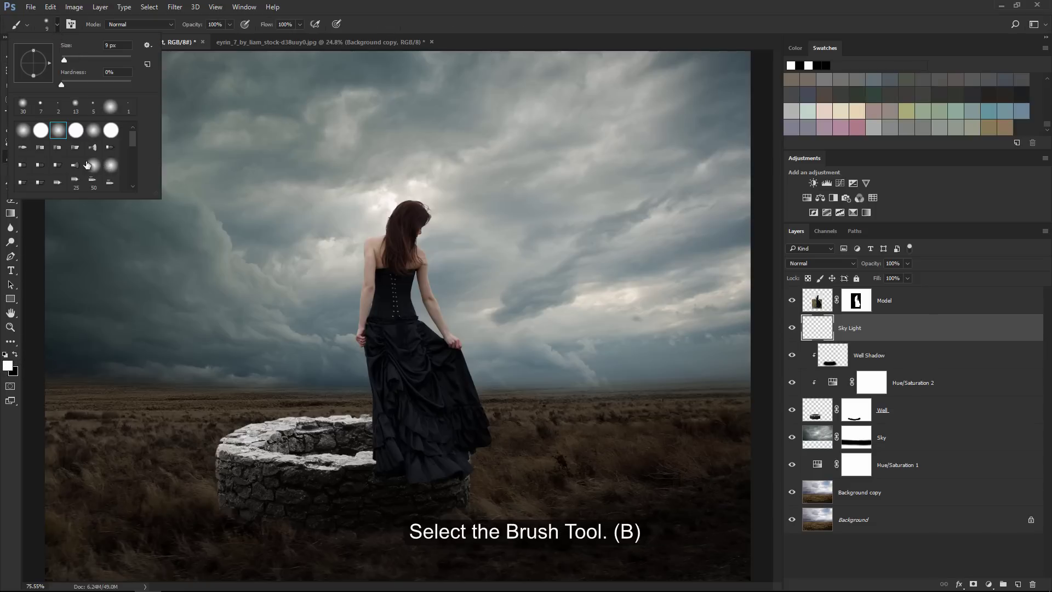
{"action": "double_click", "coordinate": [57, 130]}
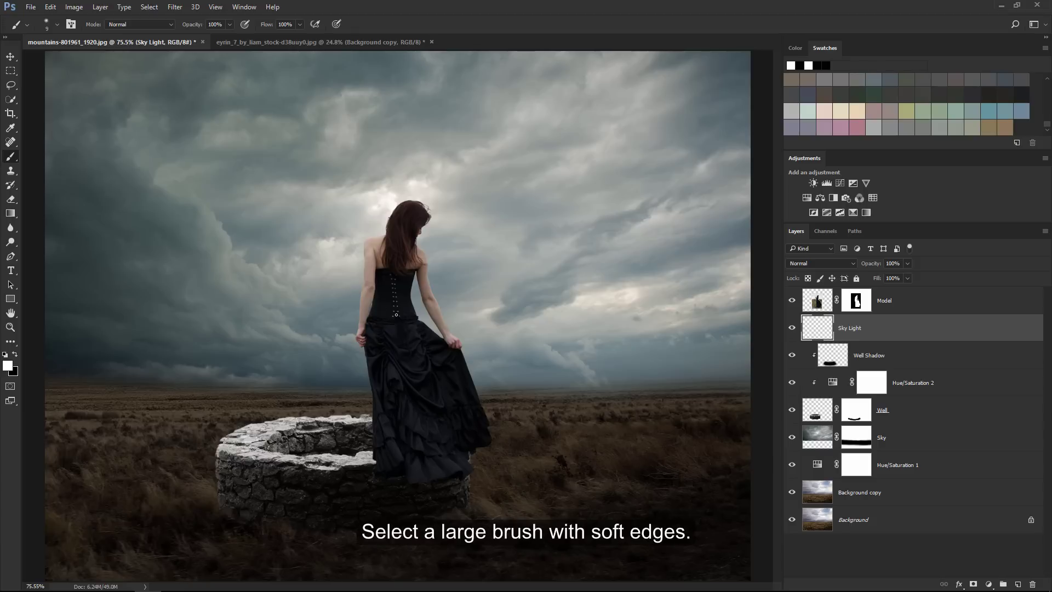
{"action": "key", "text": "bracketright"}
{"action": "key", "text": "bracketright"}
{"action": "key", "text": "bracketright"}
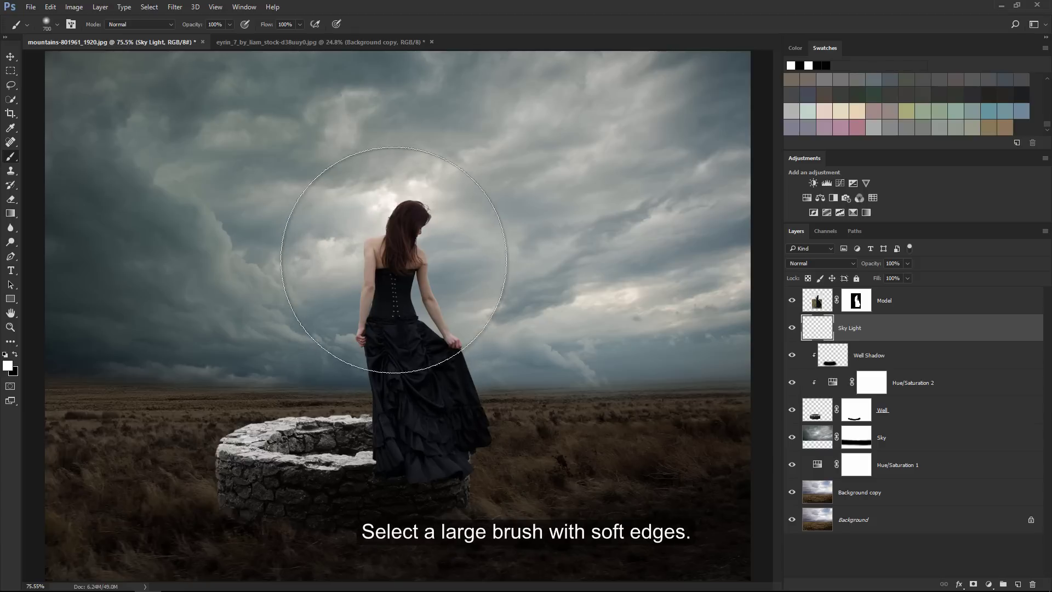
{"action": "left_click", "coordinate": [379, 250]}
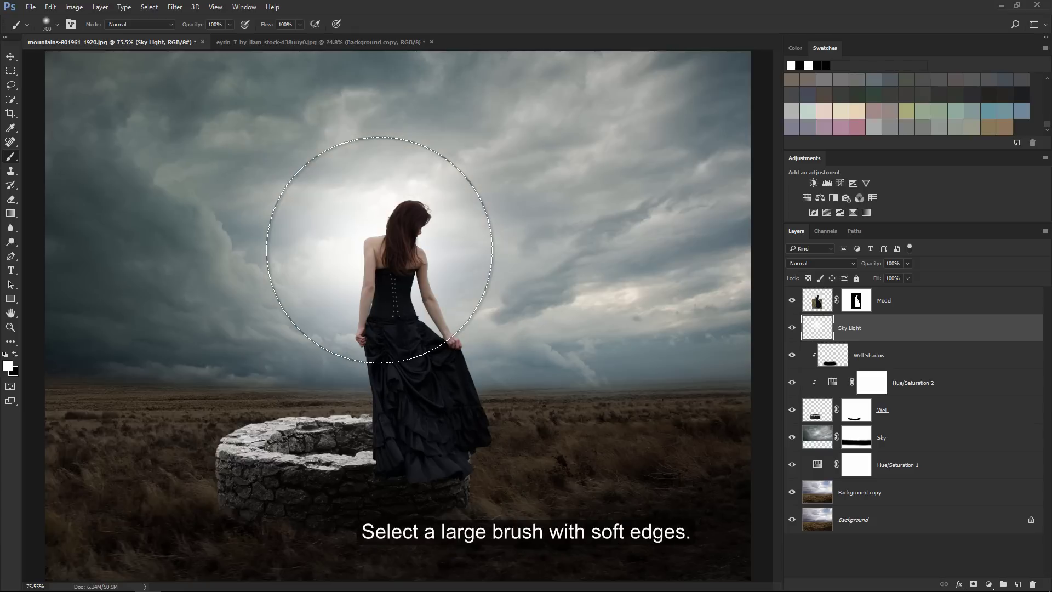
{"action": "left_click", "coordinate": [380, 250]}
{"action": "key", "text": "ctrl+z"}
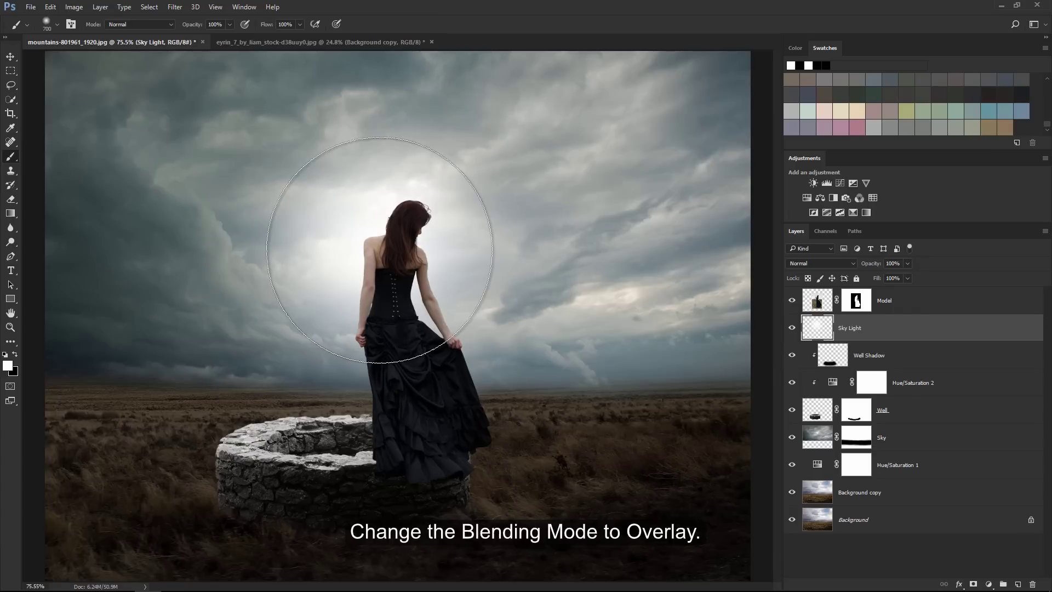
Set the Sky Light glow layer to Overlay blend mode
{"action": "left_click", "coordinate": [803, 263]}
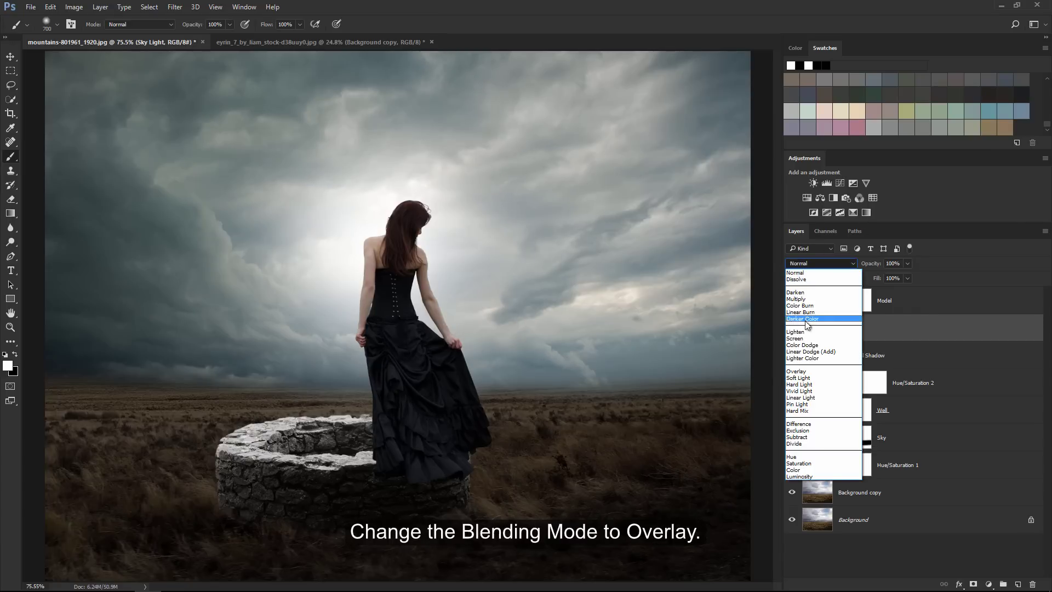
{"action": "left_click", "coordinate": [806, 371]}
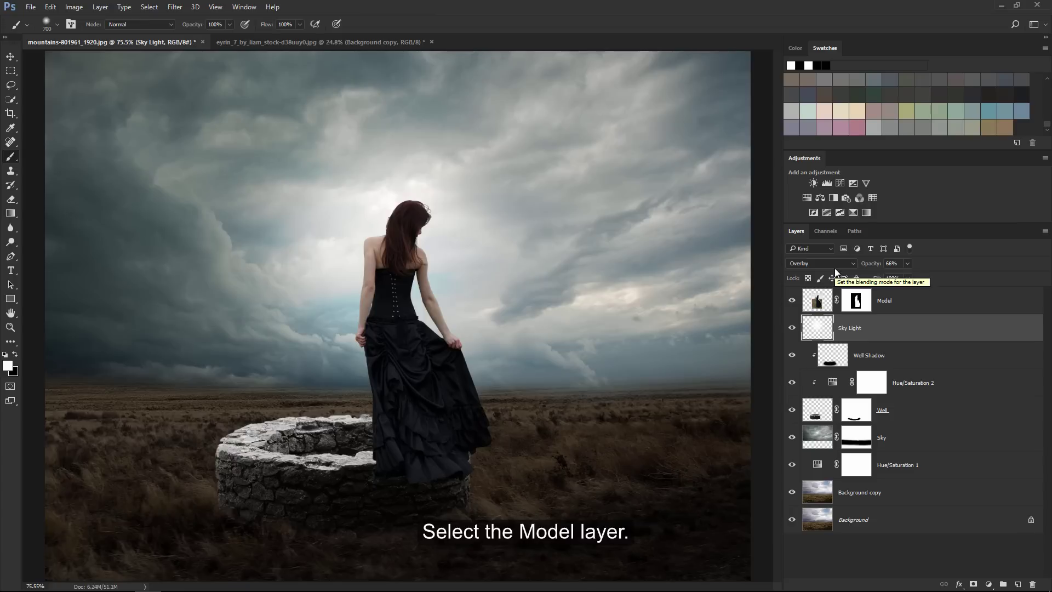
{"action": "left_click", "coordinate": [919, 304]}
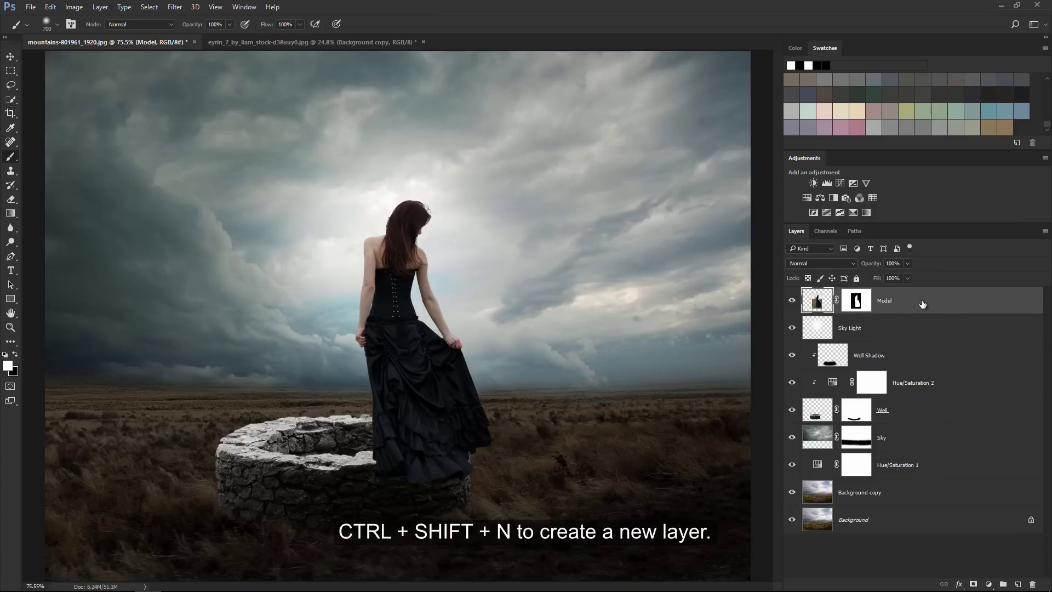
Create a 50% gray Soft Light layer named Model Shadow and Highlights, clipped to Model
{"action": "key", "text": "ctrl+shift+n"}
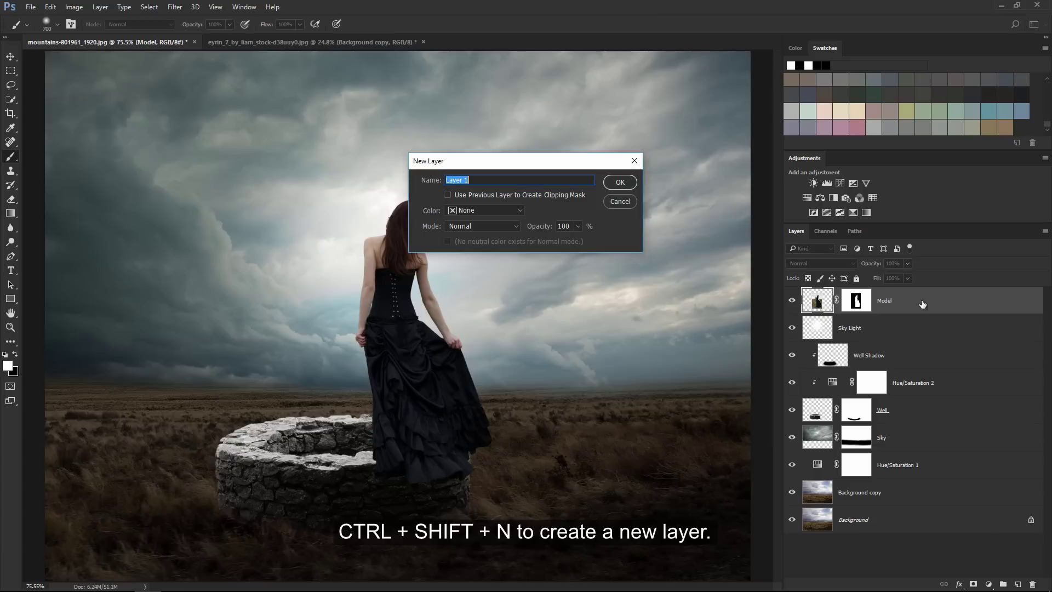
{"action": "type", "text": "Model Shadow and Highlights"}
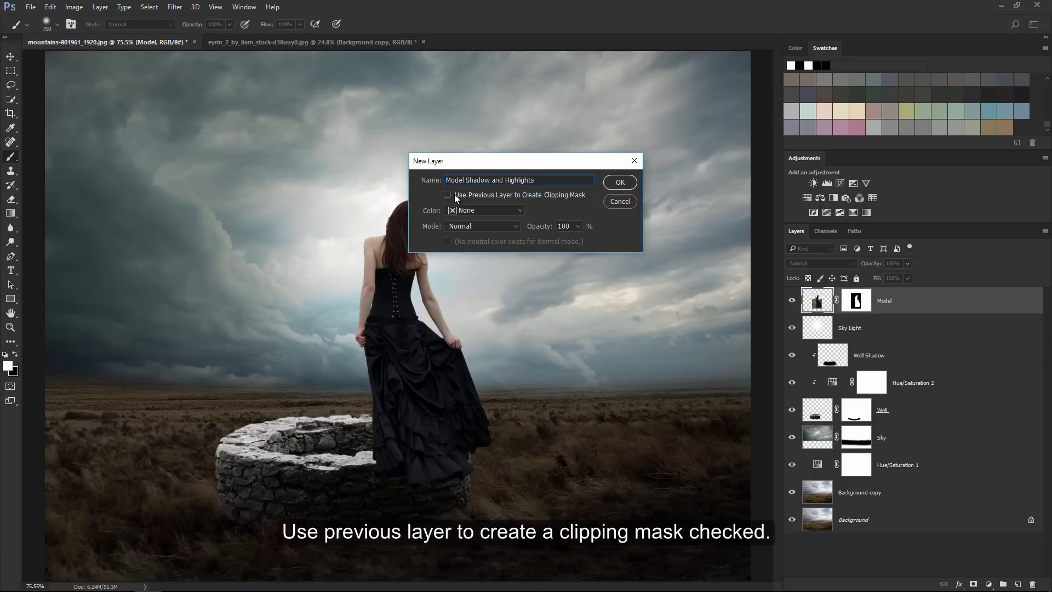
{"action": "left_click", "coordinate": [461, 226]}
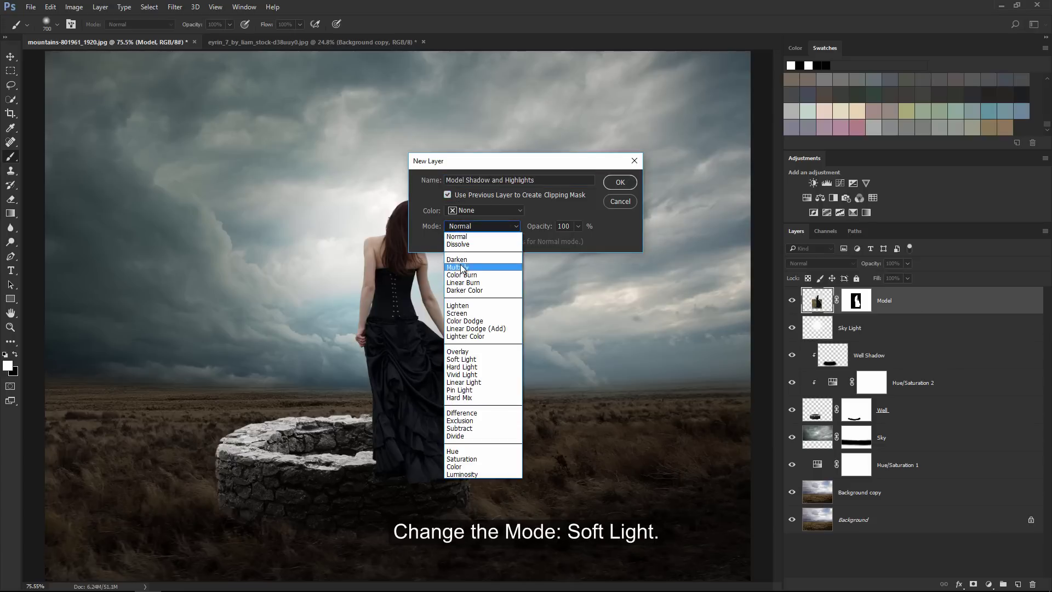
{"action": "left_click", "coordinate": [465, 361]}
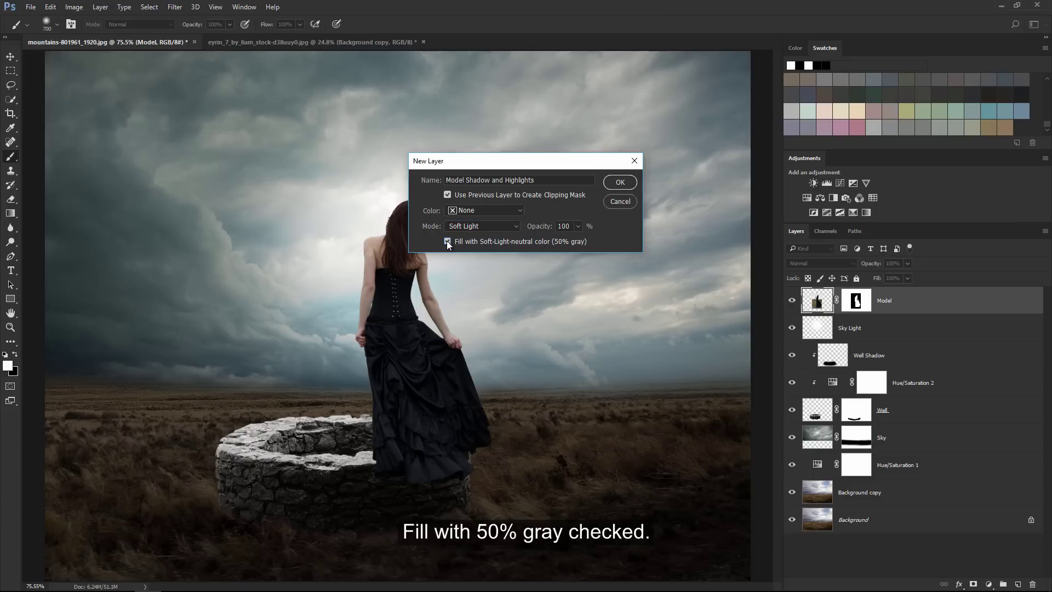
{"action": "left_click", "coordinate": [614, 184]}
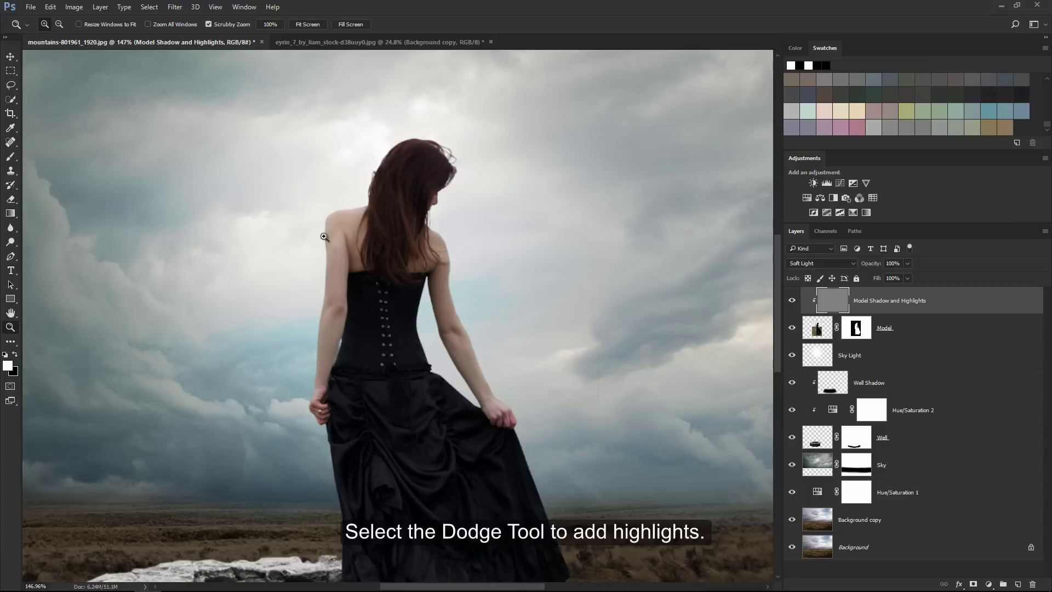
{"action": "left_click", "coordinate": [11, 242]}
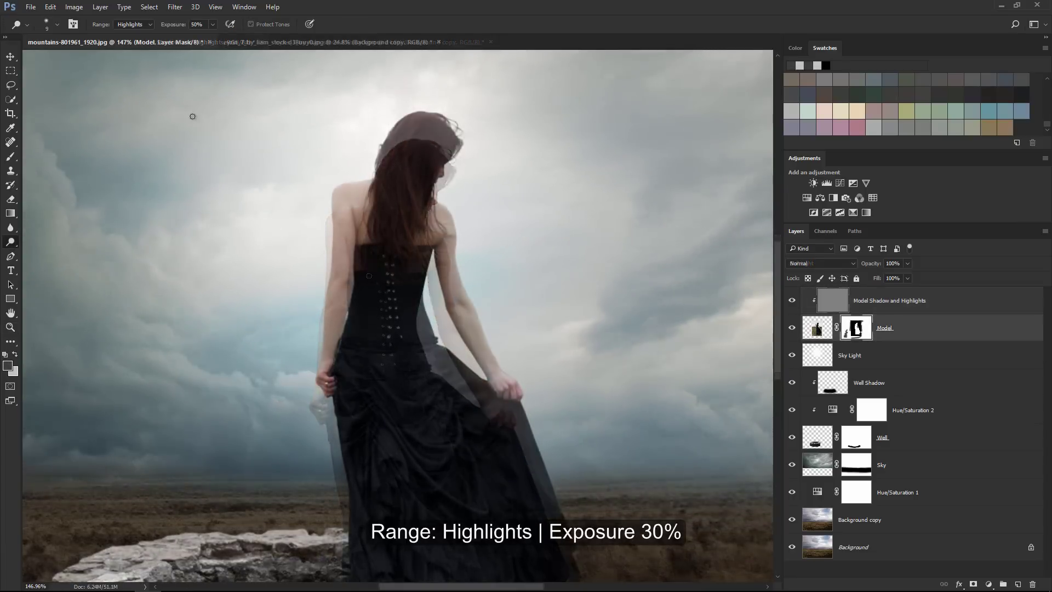
Lower Dodge exposure to 14%, enlarge the brush, and brighten the left shoulder and arm edge
{"action": "left_click_drag", "start_coordinate": [179, 26], "coordinate": [169, 27]}
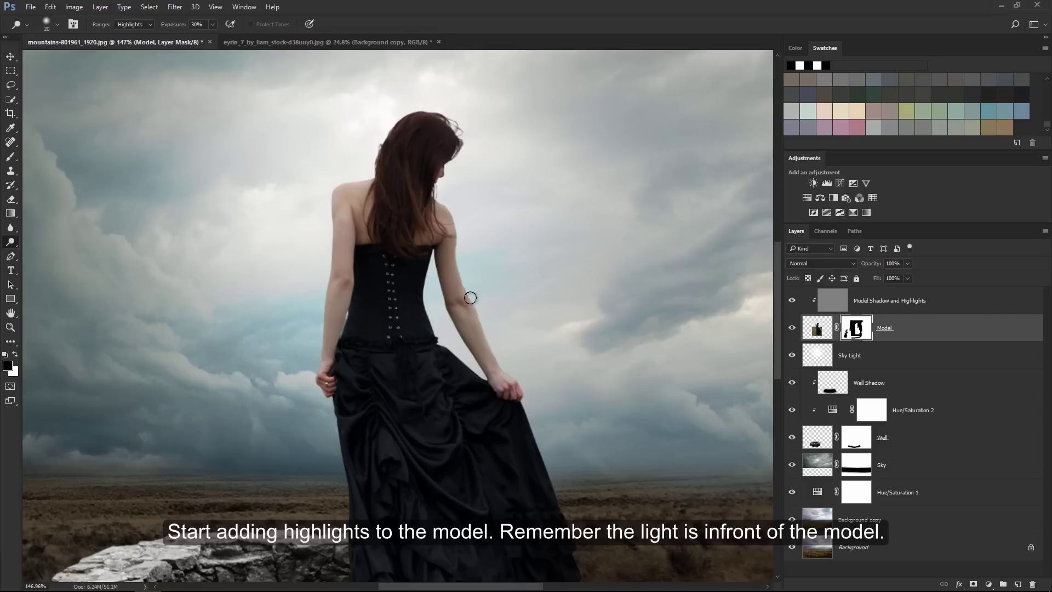
{"action": "key", "text": "alt+bracketright"}
{"action": "key", "text": "bracketright"}
{"action": "mouse_move", "coordinate": [323, 187]}
{"action": "left_mouse_down"}
{"action": "mouse_move", "coordinate": [322, 307]}
{"action": "mouse_move", "coordinate": [305, 359]}
{"action": "left_mouse_up"}
{"action": "left_click_drag", "start_coordinate": [291, 398], "coordinate": [277, 296]}
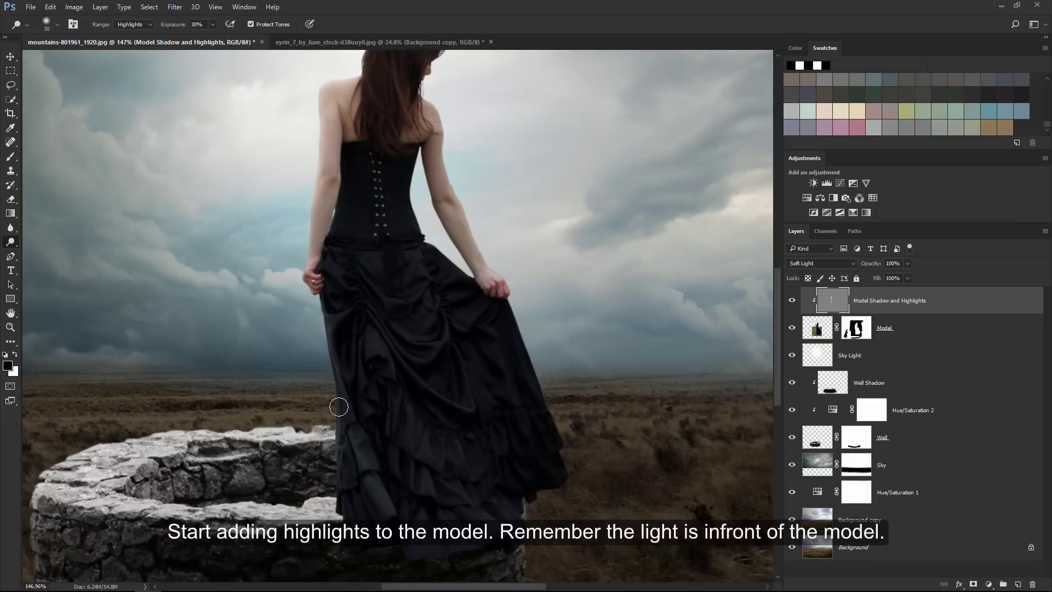
Dodge highlights along the woman's back edge, shoulder and arm, and the outer hair
{"action": "key", "text": "bracketleft"}
{"action": "left_click_drag", "start_coordinate": [416, 205], "coordinate": [428, 238]}
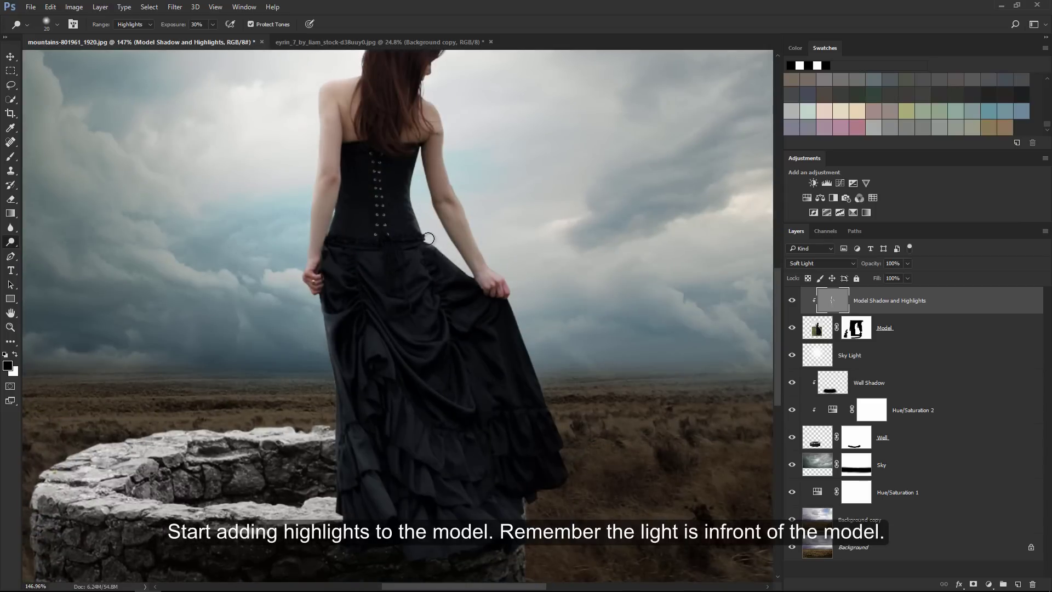
{"action": "key", "text": "bracketright"}
{"action": "key", "text": "bracketright"}
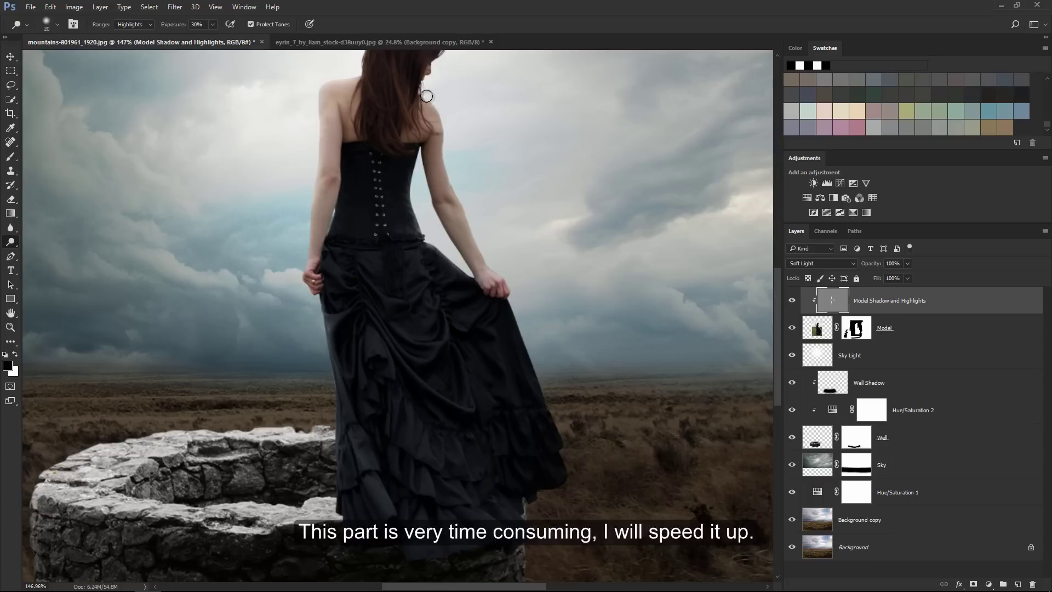
{"action": "mouse_move", "coordinate": [427, 96]}
{"action": "left_mouse_down"}
{"action": "mouse_move", "coordinate": [455, 175]}
{"action": "mouse_move", "coordinate": [447, 165]}
{"action": "mouse_move", "coordinate": [511, 284]}
{"action": "left_mouse_up"}
{"action": "left_click_drag", "start_coordinate": [481, 205], "coordinate": [440, 320]}
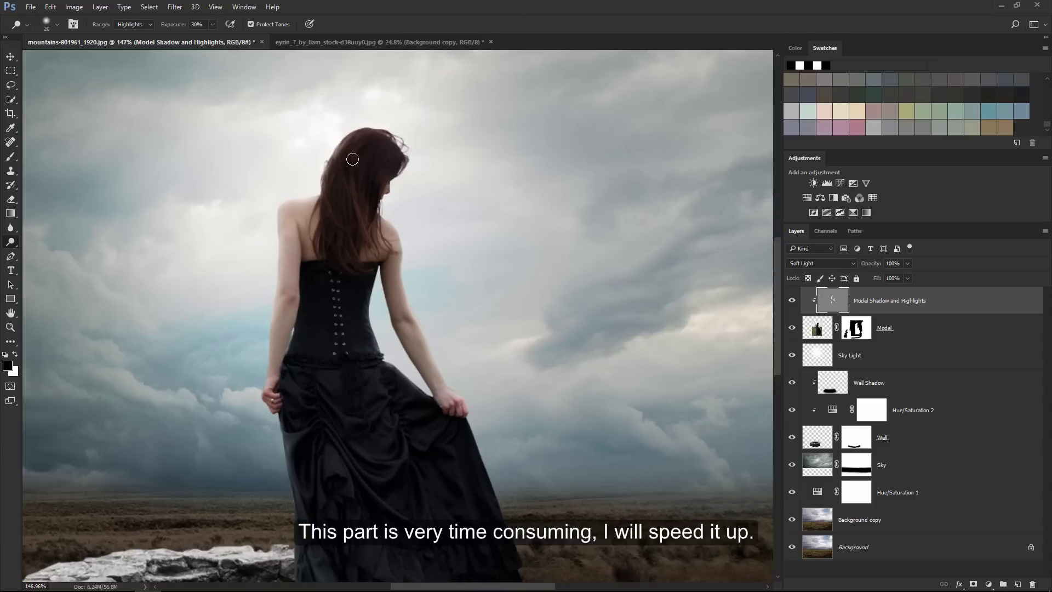
{"action": "mouse_move", "coordinate": [353, 158]}
{"action": "left_mouse_down"}
{"action": "mouse_move", "coordinate": [386, 125]}
{"action": "mouse_move", "coordinate": [411, 145]}
{"action": "mouse_move", "coordinate": [385, 215]}
{"action": "mouse_move", "coordinate": [420, 266]}
{"action": "mouse_move", "coordinate": [385, 290]}
{"action": "left_mouse_up"}
Brighten the shoulder edge up close, check the lower skirt, then fit the composition on screen
{"action": "scroll", "coordinate": [380, 283], "scroll_direction": "down", "scroll_amount": 3}
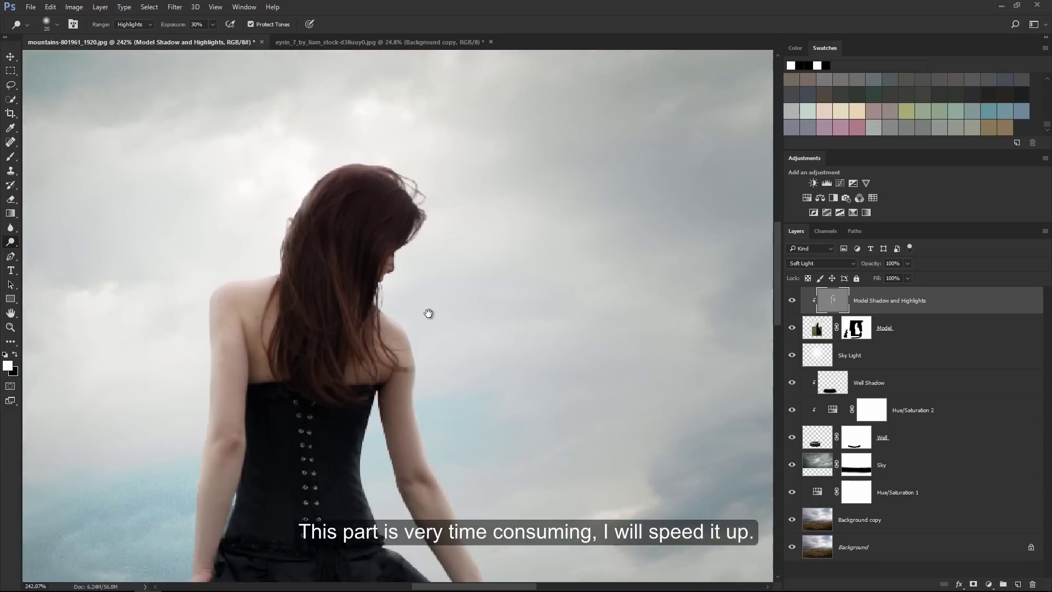
{"action": "scroll", "coordinate": [484, 411], "scroll_direction": "up", "scroll_amount": 2}
{"action": "key", "text": "x"}
{"action": "left_click_drag", "start_coordinate": [268, 275], "coordinate": [213, 300]}
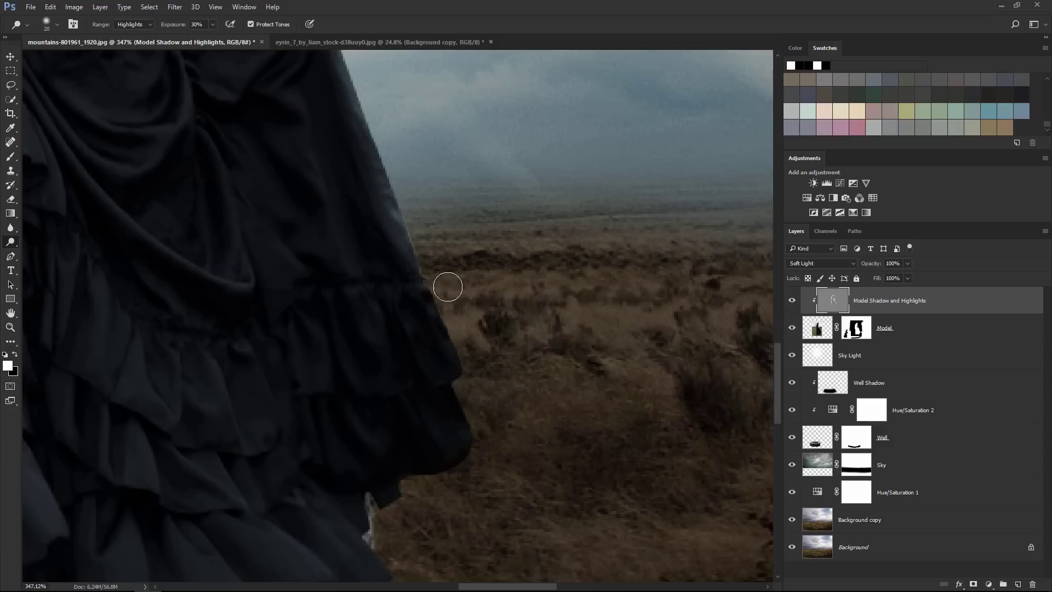
{"action": "scroll", "coordinate": [436, 299], "scroll_direction": "down", "scroll_amount": 3}
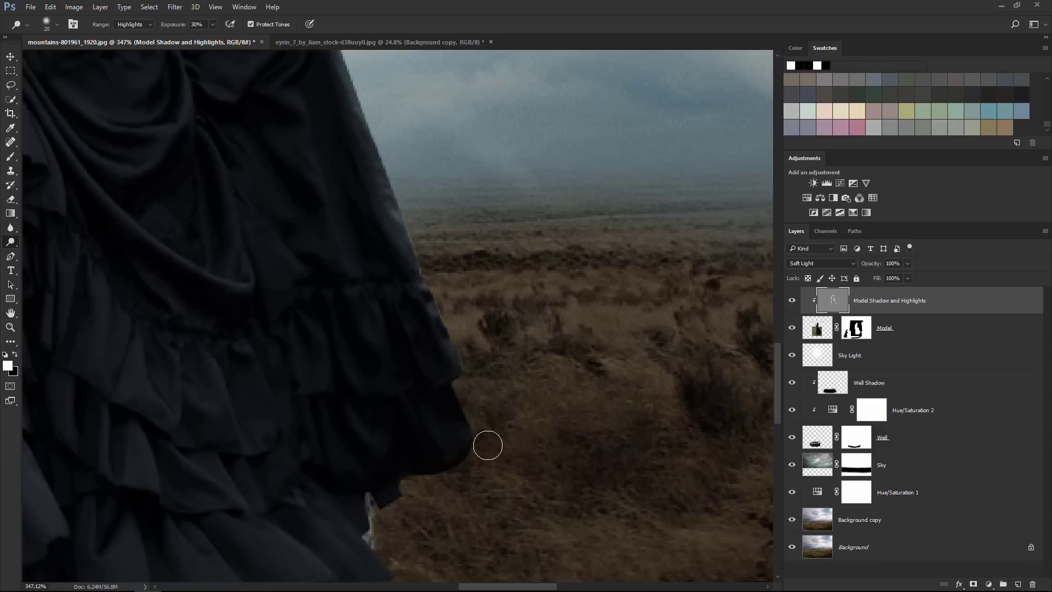
{"action": "scroll", "coordinate": [493, 400], "scroll_direction": "down", "scroll_amount": 2}
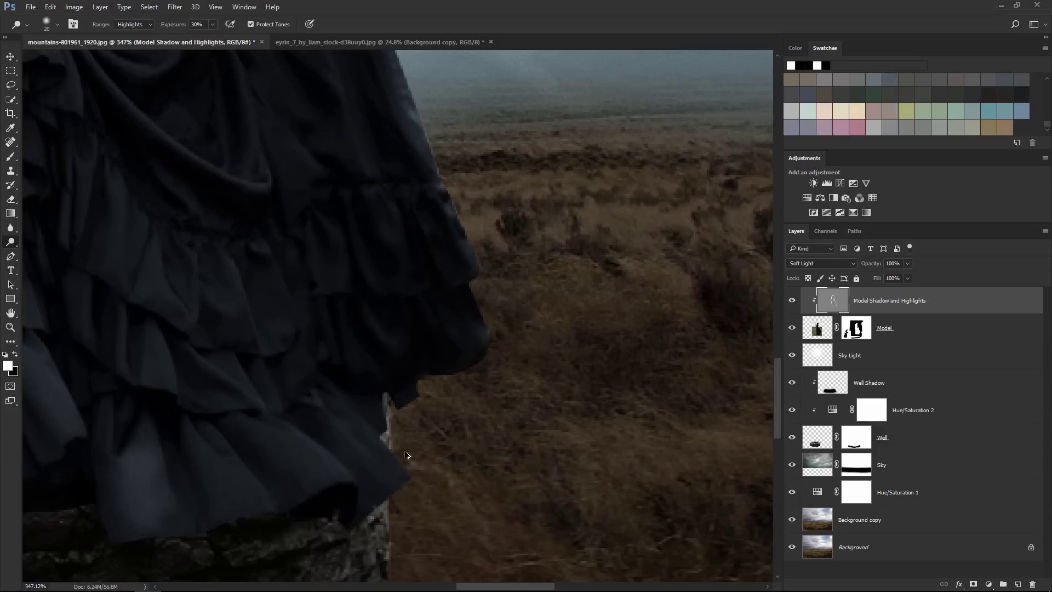
{"action": "left_click_drag", "start_coordinate": [454, 476], "coordinate": [681, 398]}
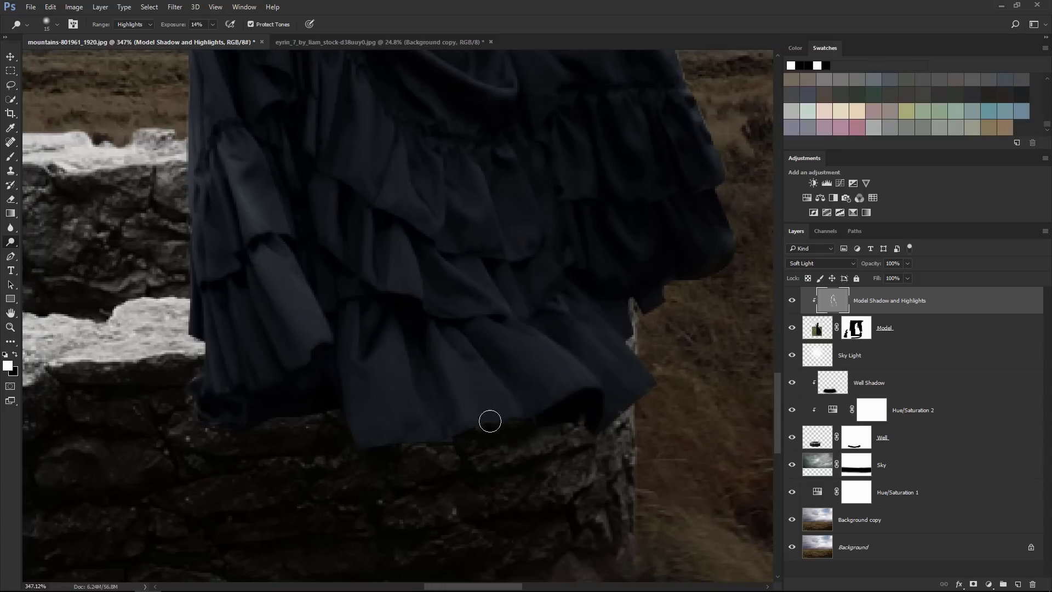
{"action": "scroll", "coordinate": [189, 411], "scroll_direction": "up", "scroll_amount": 5}
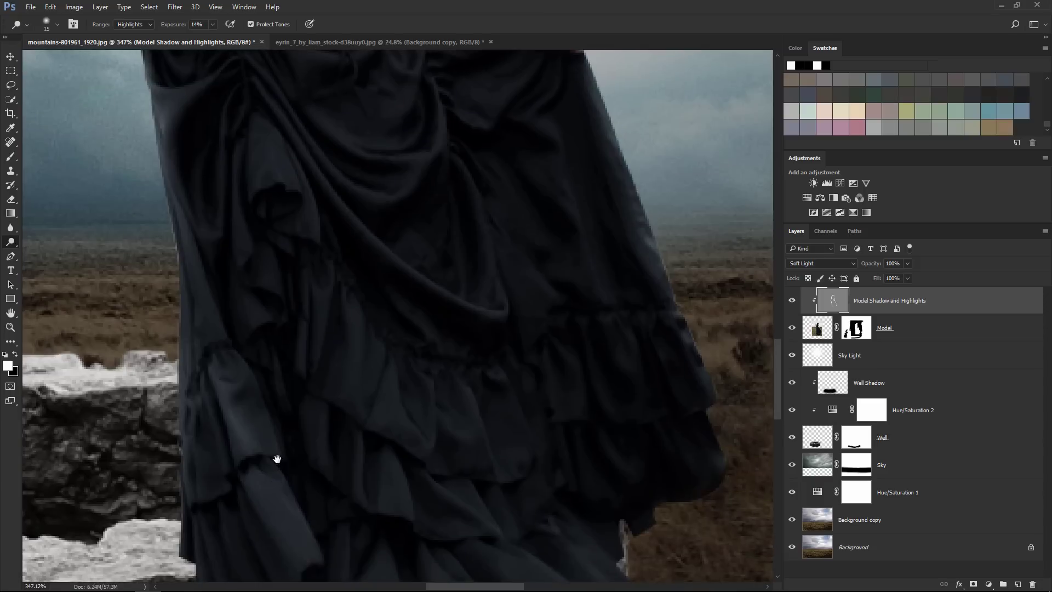
{"action": "scroll", "coordinate": [246, 444], "scroll_direction": "up", "scroll_amount": 5}
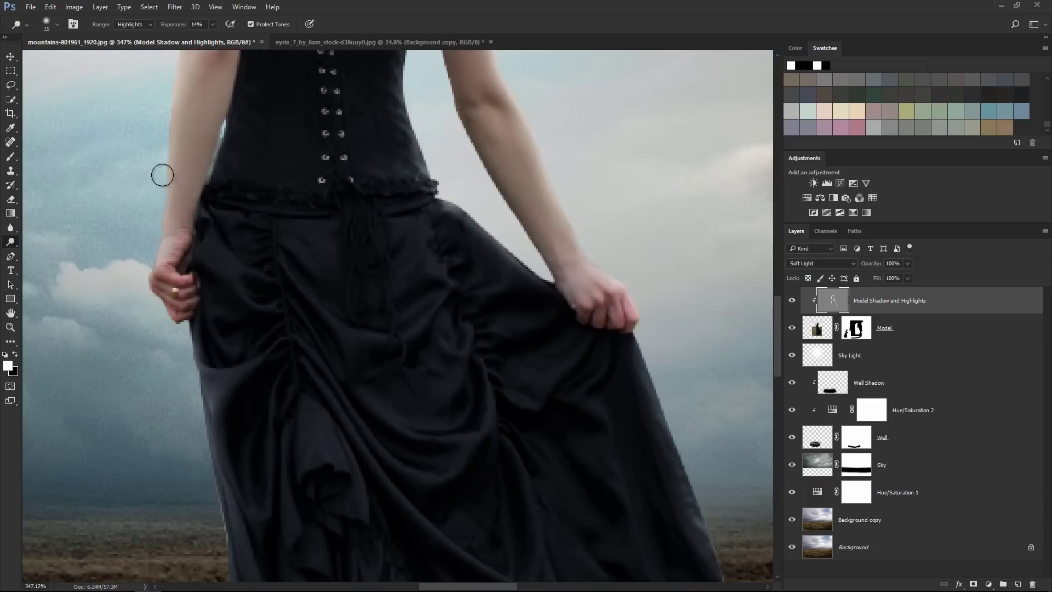
{"action": "scroll", "coordinate": [581, 285], "scroll_direction": "up", "scroll_amount": 5}
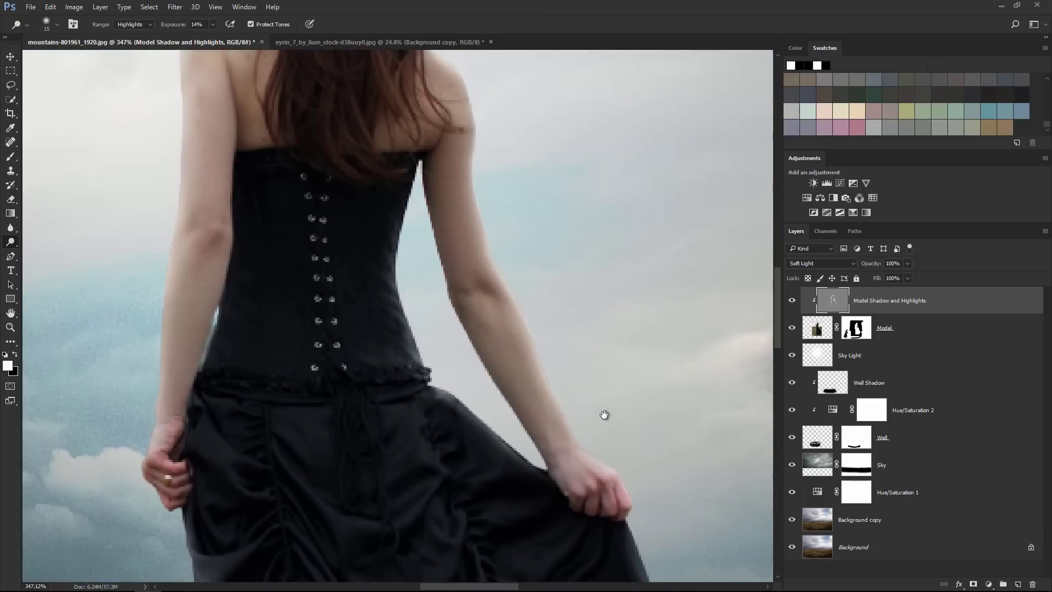
{"action": "scroll", "coordinate": [548, 356], "scroll_direction": "up", "scroll_amount": 3}
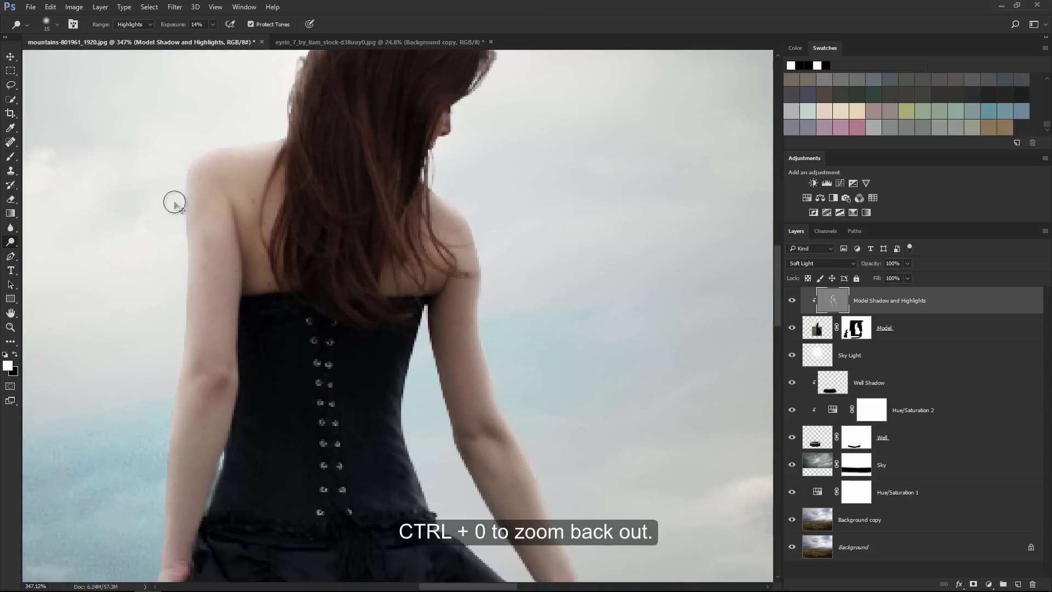
{"action": "key", "text": "ctrl+0"}
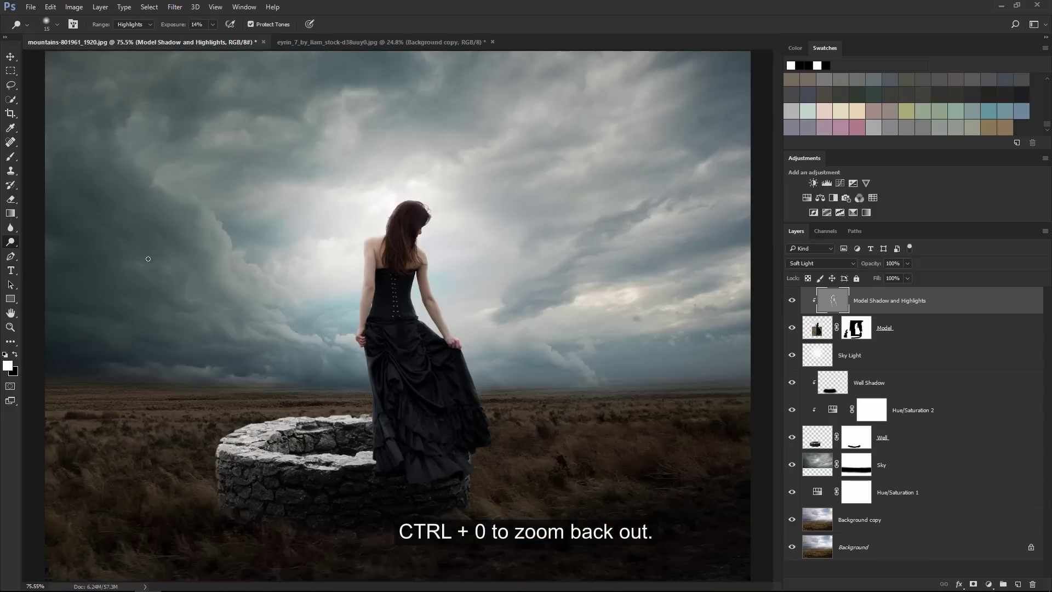
Toggle the Model Shadow and Highlights layer to compare, then zoom in on the skirt
{"action": "left_click", "coordinate": [791, 300]}
{"action": "left_click", "coordinate": [791, 301]}
{"action": "key", "text": "z"}
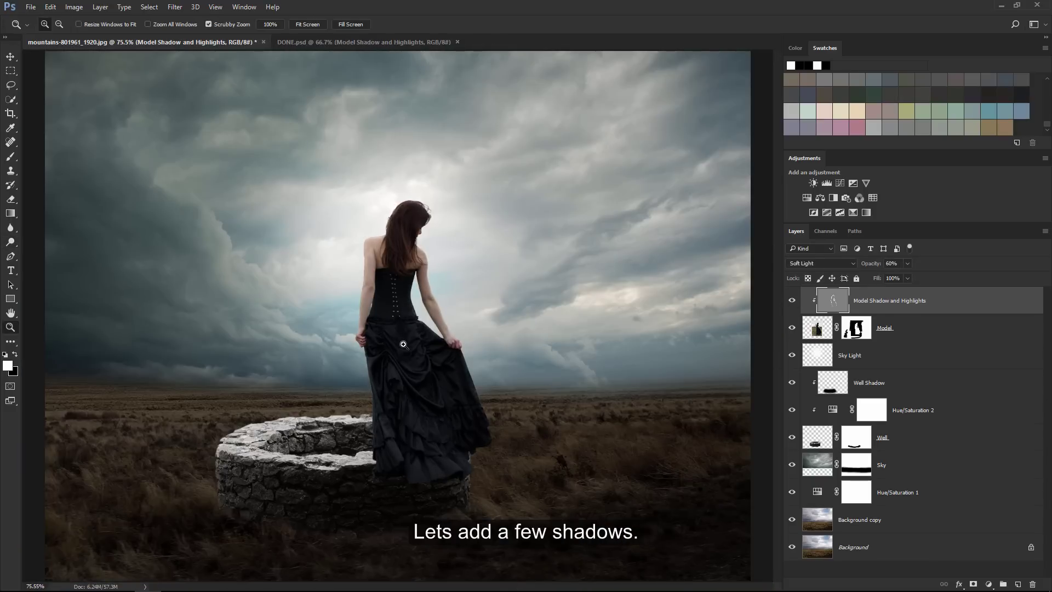
{"action": "left_click_drag", "start_coordinate": [403, 348], "coordinate": [437, 345]}
{"action": "left_click_drag", "start_coordinate": [409, 260], "coordinate": [384, 188]}
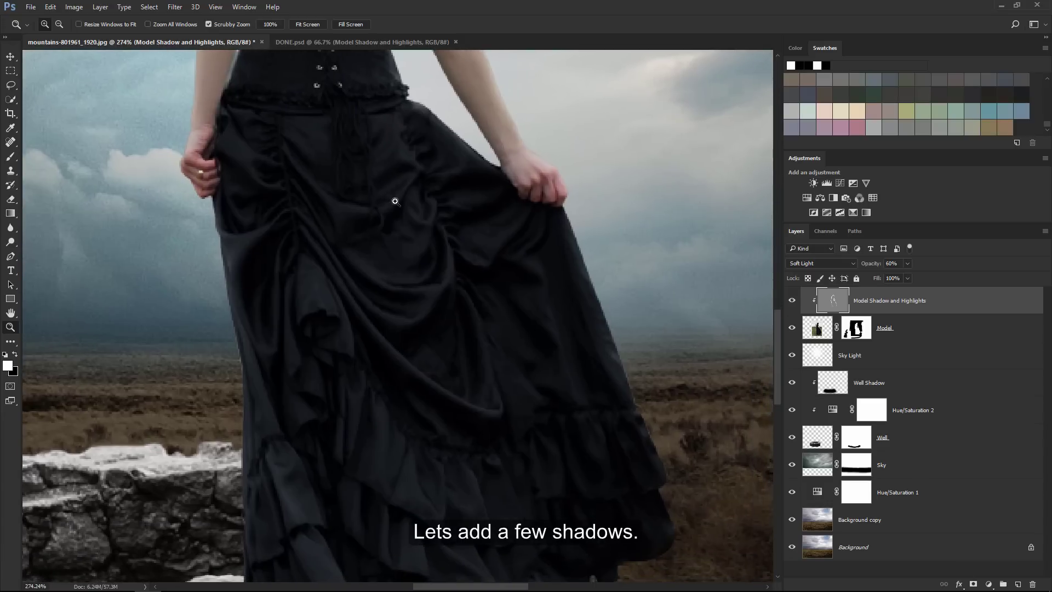
Burn the middle dress folds using the Burn Tool on Shadows at about 30% exposure
{"action": "left_click", "coordinate": [11, 242]}
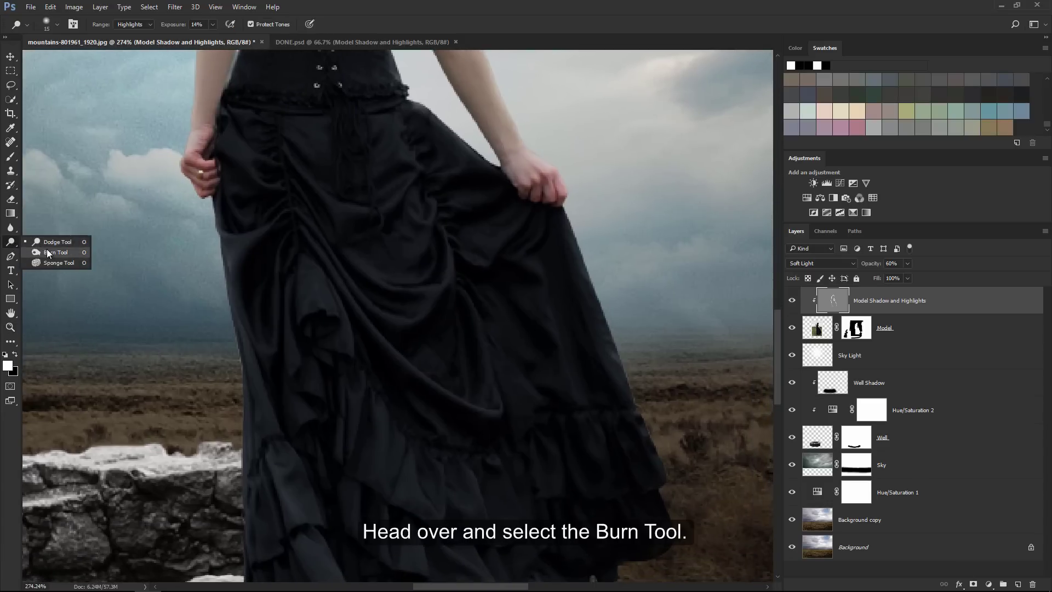
{"action": "left_click", "coordinate": [47, 252]}
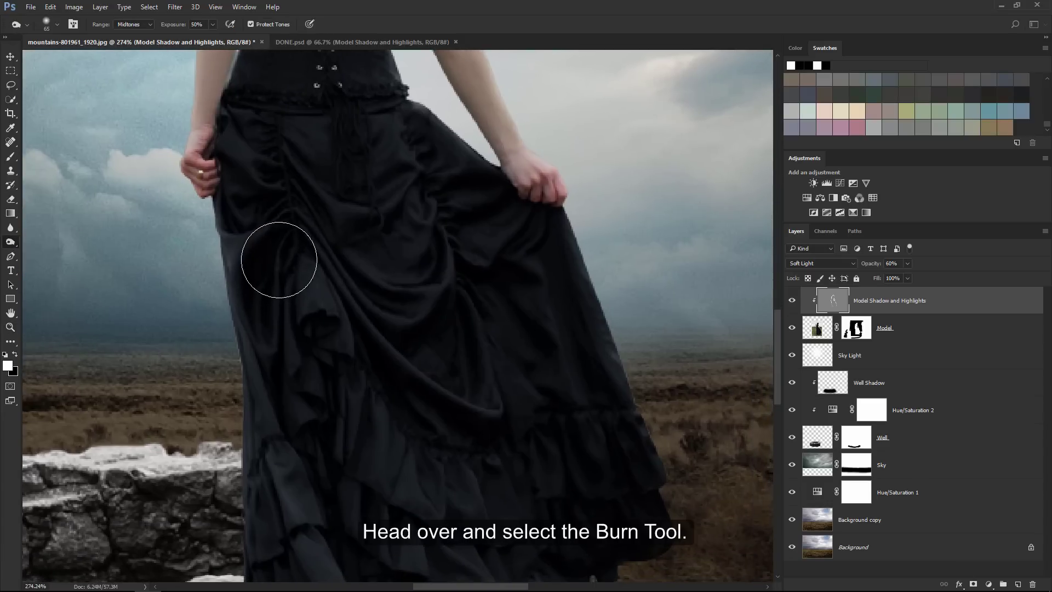
{"action": "left_click", "coordinate": [144, 25]}
{"action": "left_click", "coordinate": [142, 34]}
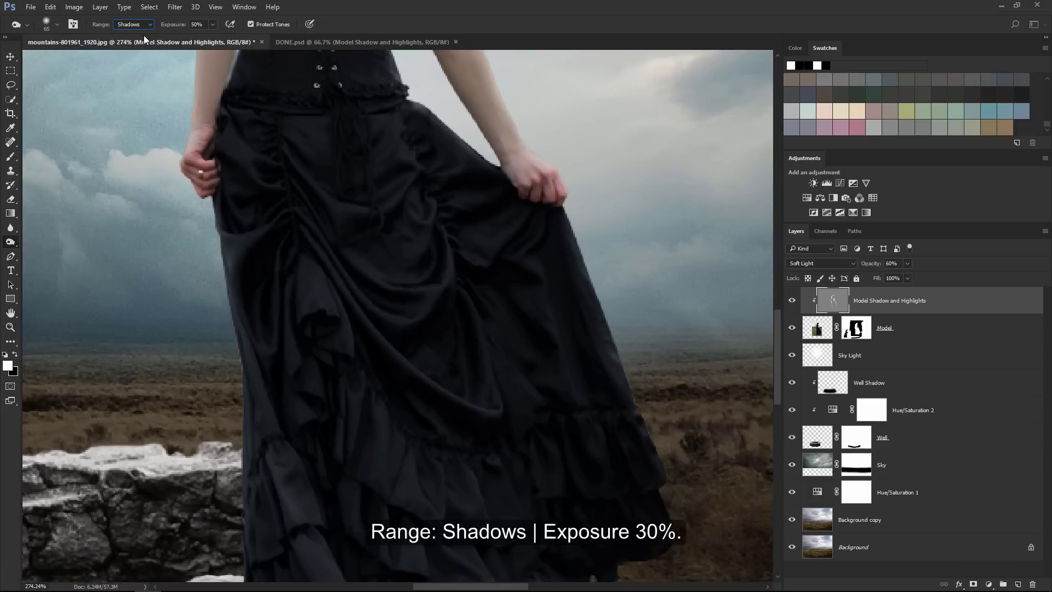
{"action": "left_click_drag", "start_coordinate": [180, 25], "coordinate": [168, 27]}
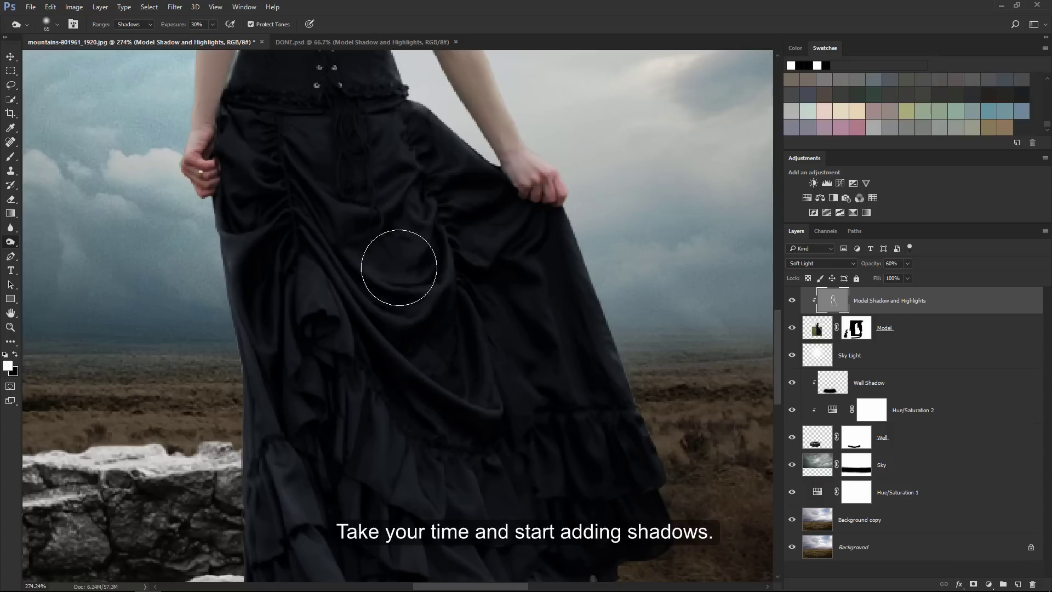
{"action": "left_click_drag", "start_coordinate": [289, 148], "coordinate": [410, 340]}
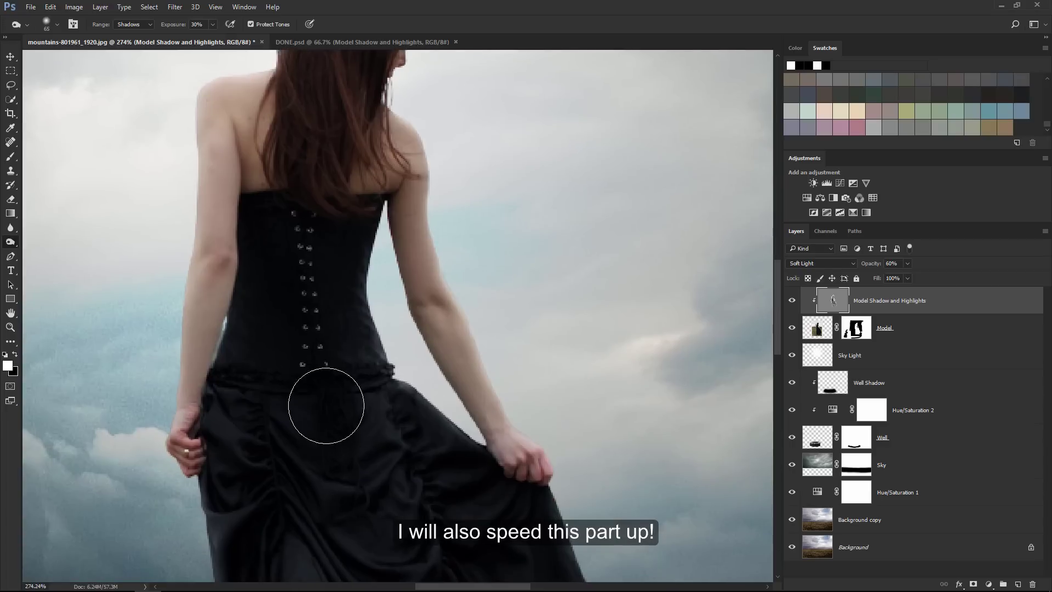
Switch back to a smaller Dodge brush and fit the whole image on screen
{"action": "right_click", "coordinate": [11, 241]}
{"action": "left_click", "coordinate": [44, 244]}
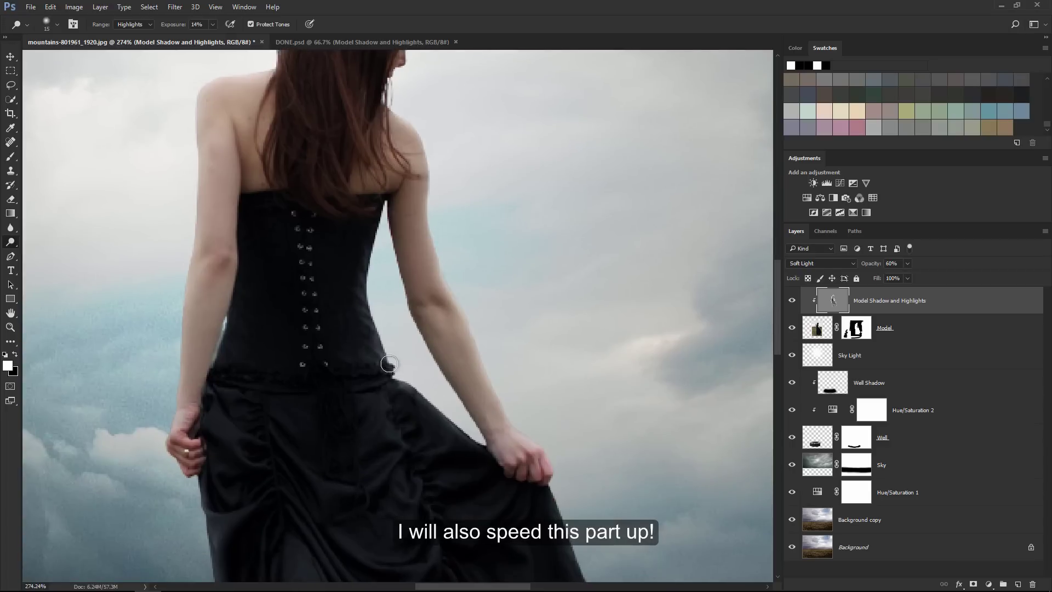
{"action": "key", "text": "bracketleft"}
{"action": "key", "text": "ctrl+0"}
Bring the vines image in, scale it to about half, and place it on the well front
{"action": "key", "text": "v"}
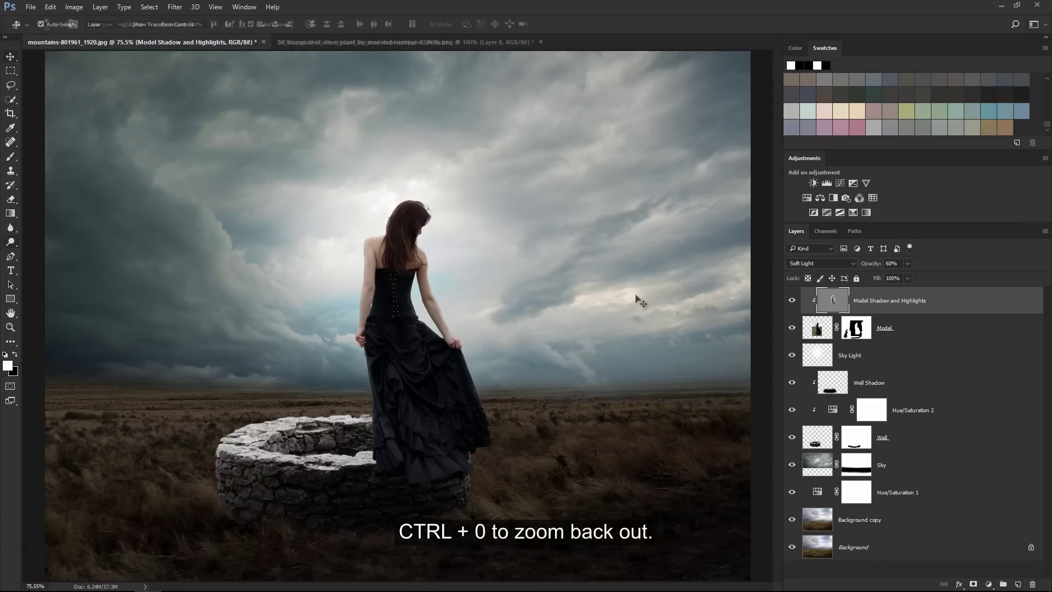
{"action": "left_click", "coordinate": [436, 43]}
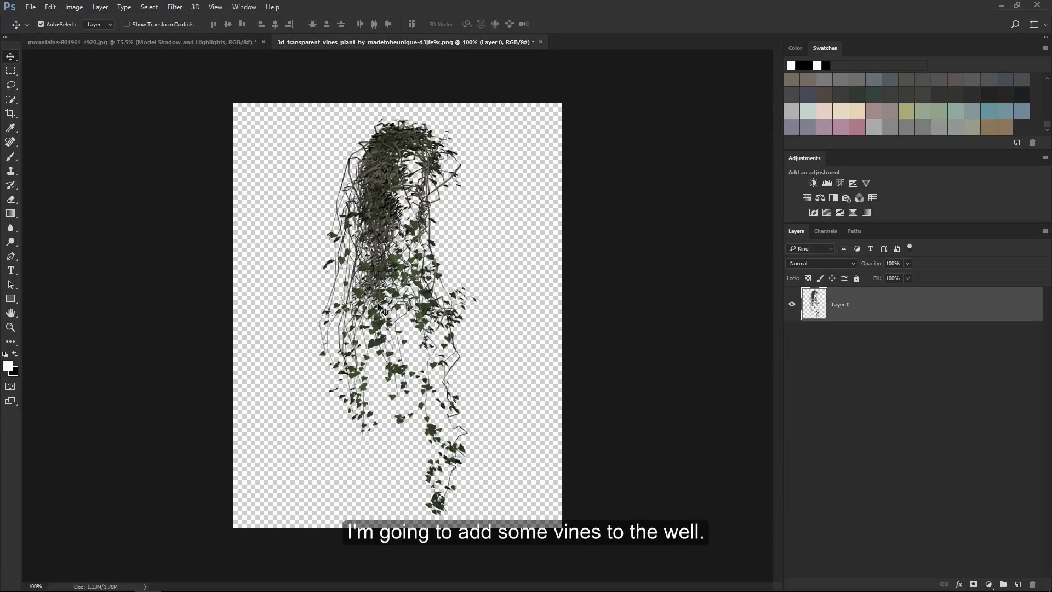
{"action": "mouse_move", "coordinate": [359, 187]}
{"action": "left_mouse_down"}
{"action": "mouse_move", "coordinate": [302, 233]}
{"action": "mouse_move", "coordinate": [302, 397]}
{"action": "left_mouse_up"}
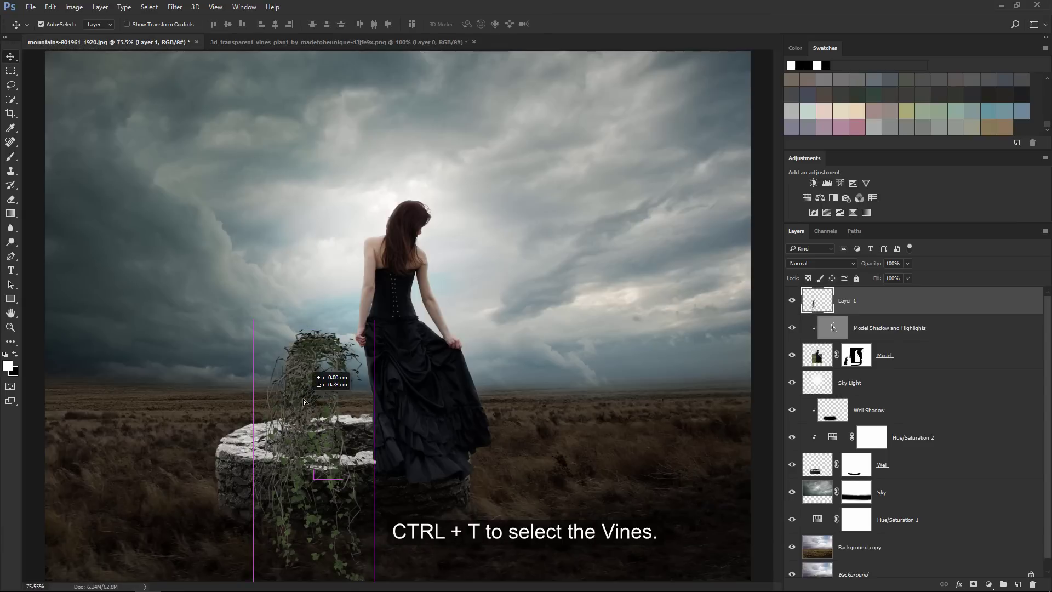
{"action": "key", "text": "ctrl+t"}
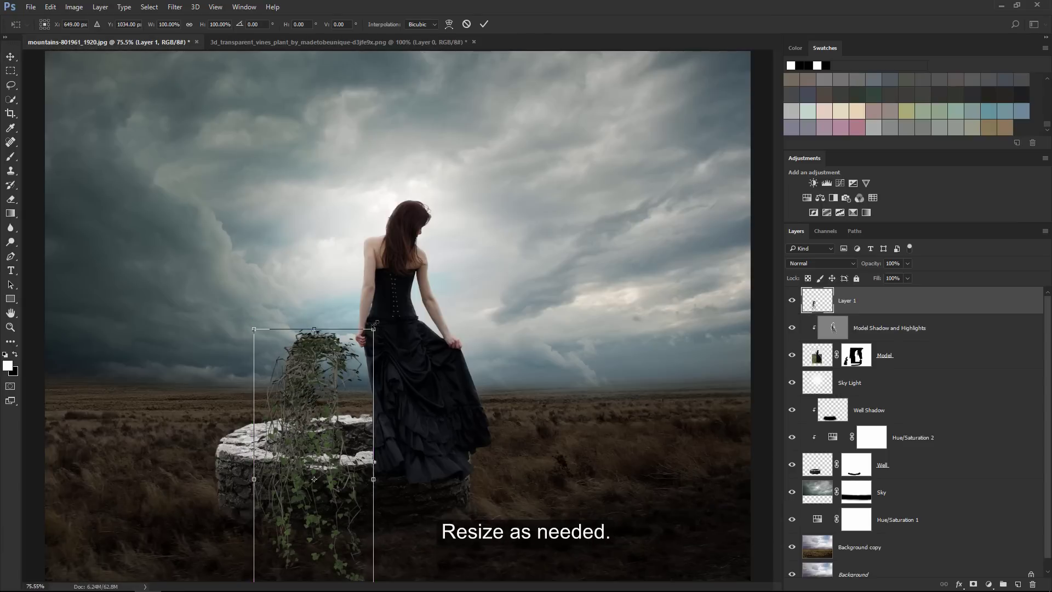
{"action": "left_click_drag", "start_coordinate": [373, 329], "coordinate": [336, 398]}
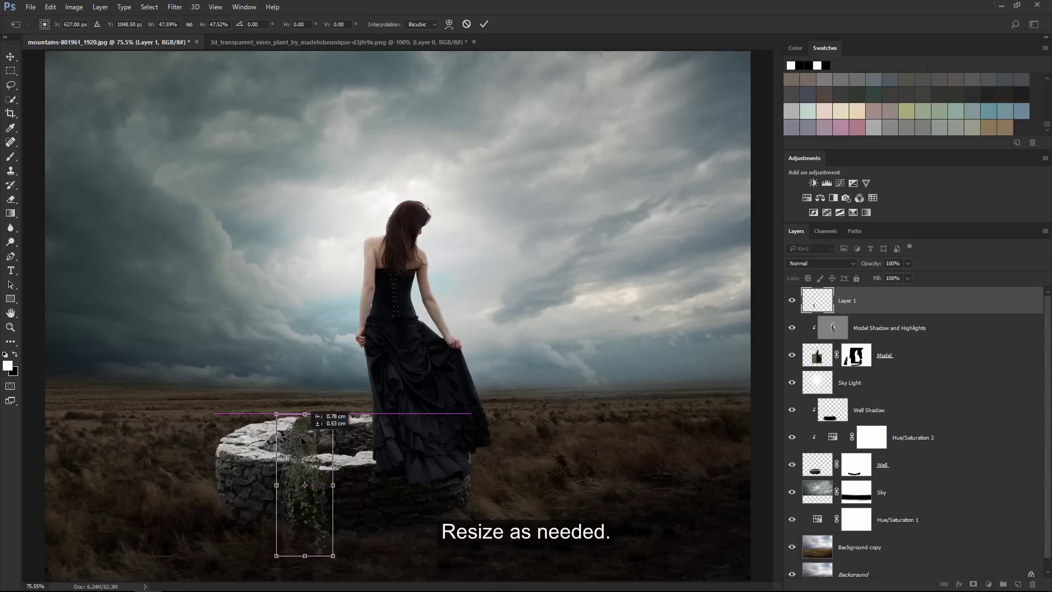
{"action": "left_click_drag", "start_coordinate": [317, 449], "coordinate": [258, 479]}
{"action": "left_click_drag", "start_coordinate": [285, 436], "coordinate": [276, 470]}
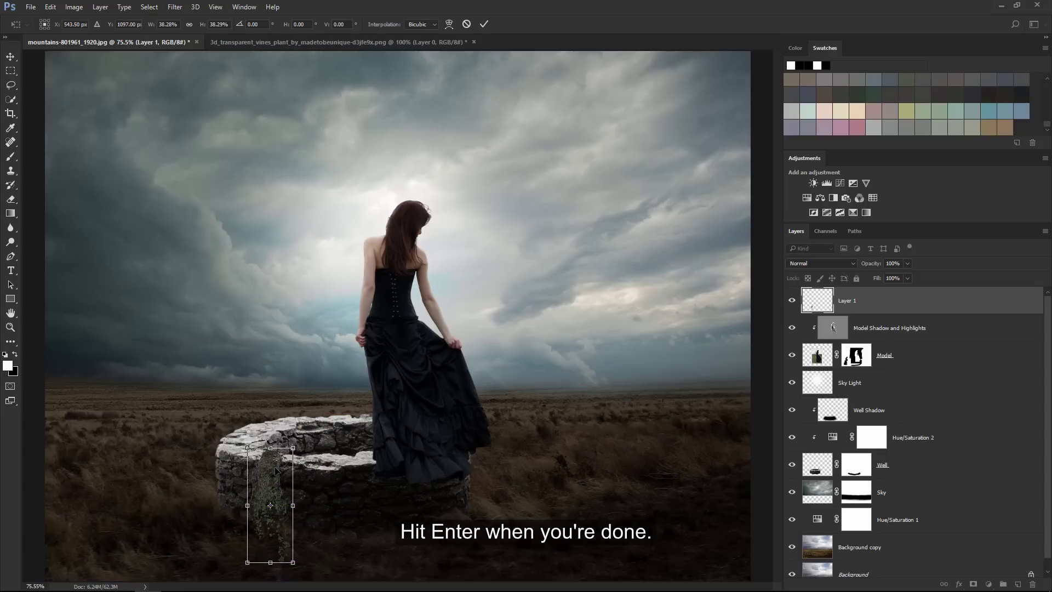
{"action": "key", "text": "Return"}
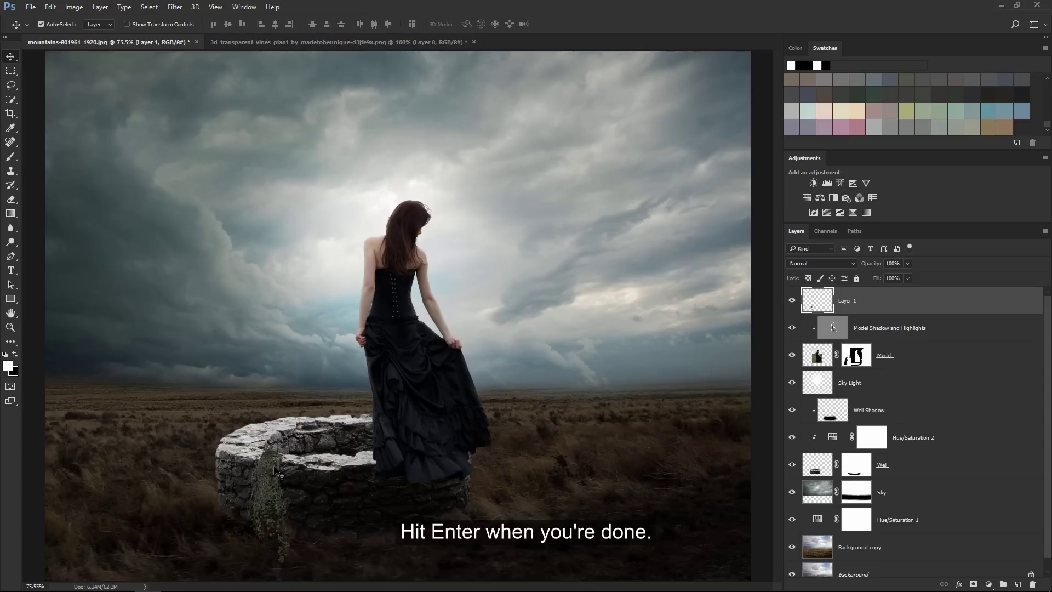
Mask the vines layer and paint out the vine tail below the well's base
{"action": "left_click", "coordinate": [973, 584]}
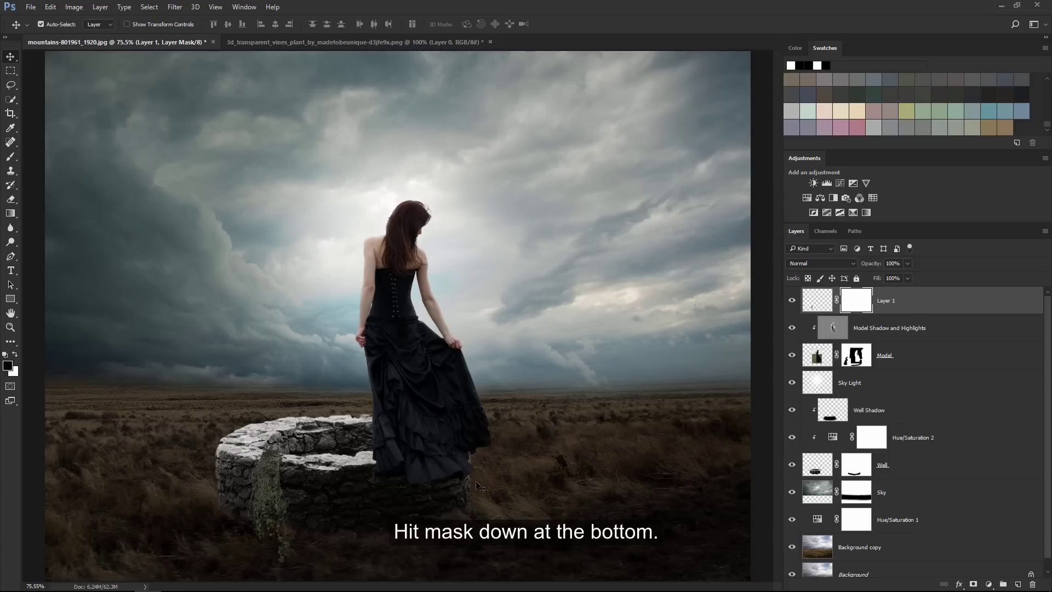
{"action": "key", "text": "b"}
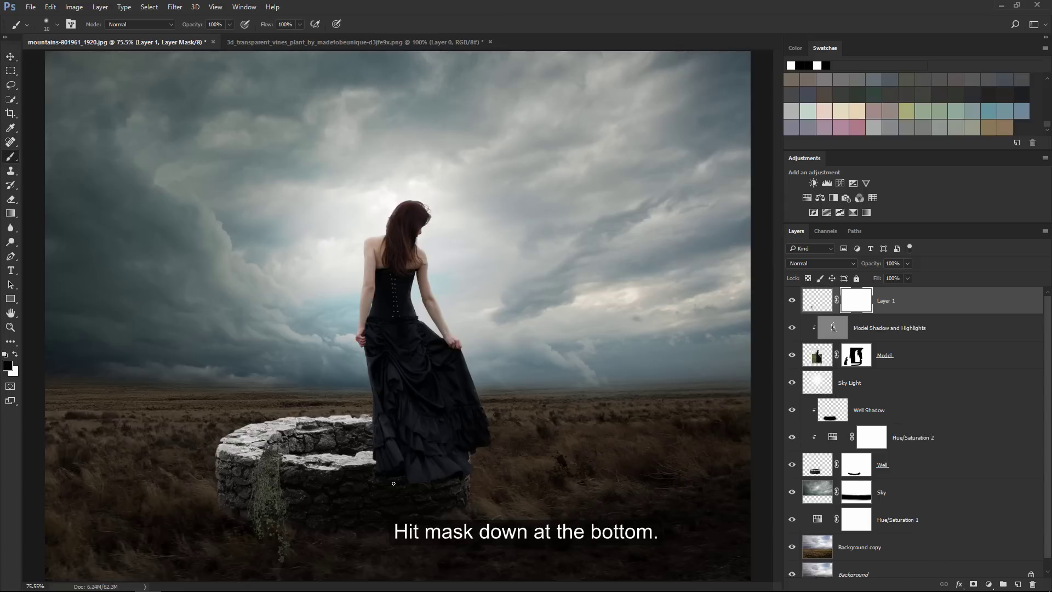
{"action": "key", "text": "bracketright"}
{"action": "key", "text": "bracketright"}
{"action": "key", "text": "bracketright"}
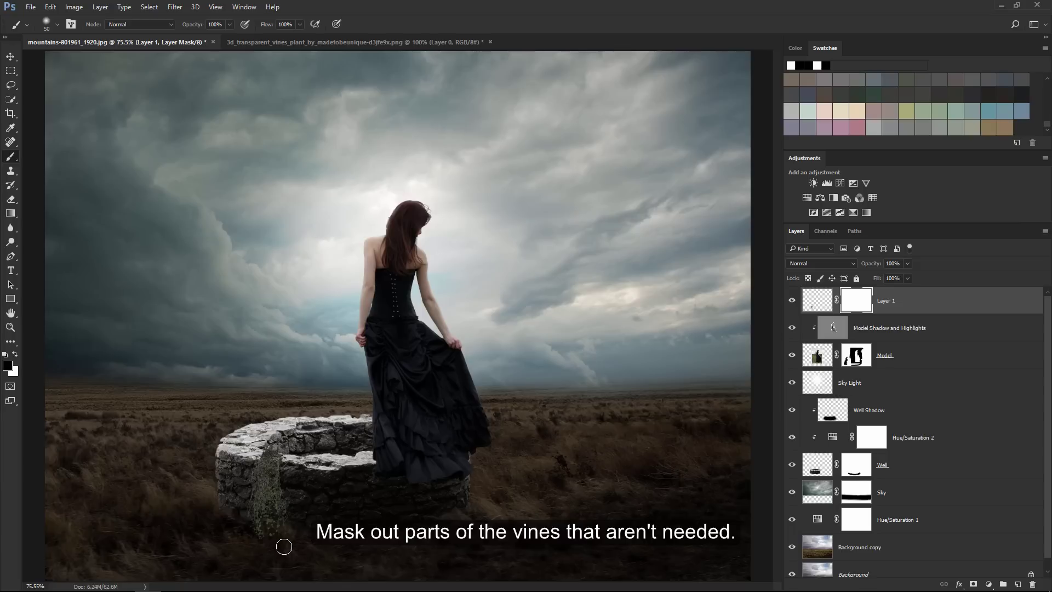
{"action": "left_click_drag", "start_coordinate": [249, 544], "coordinate": [218, 517]}
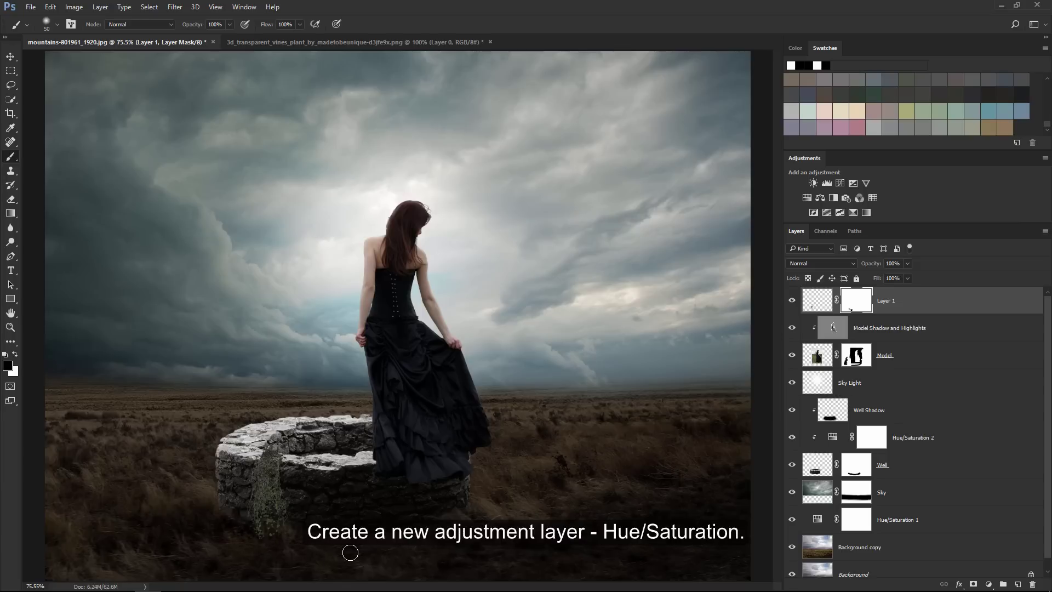
Clip a Hue/Saturation layer to the vines with Saturation -18 and Lightness -7
{"action": "left_click", "coordinate": [988, 584]}
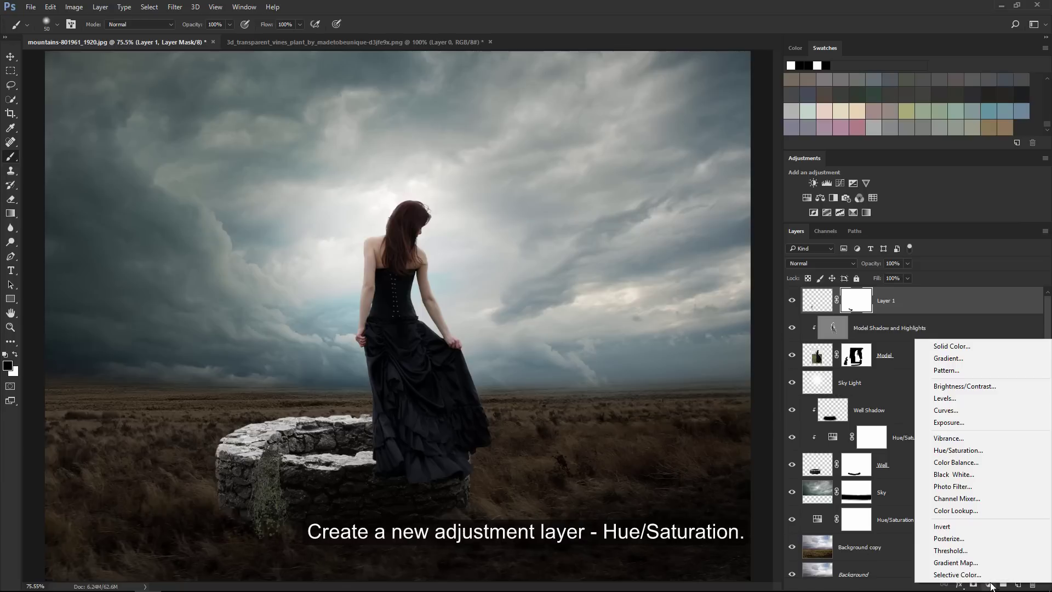
{"action": "left_click", "coordinate": [984, 450]}
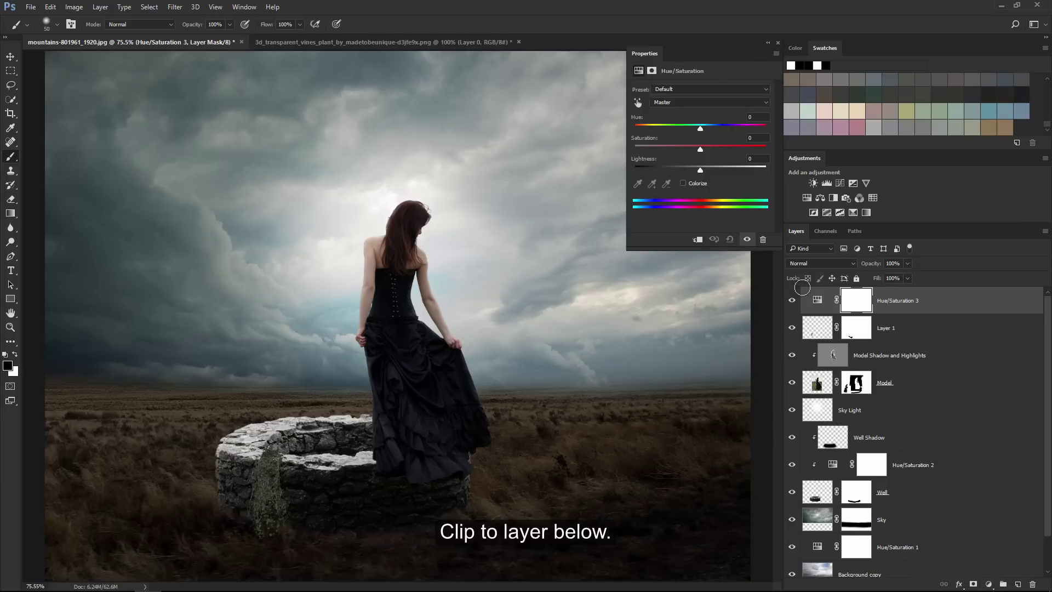
{"action": "left_click", "coordinate": [697, 239]}
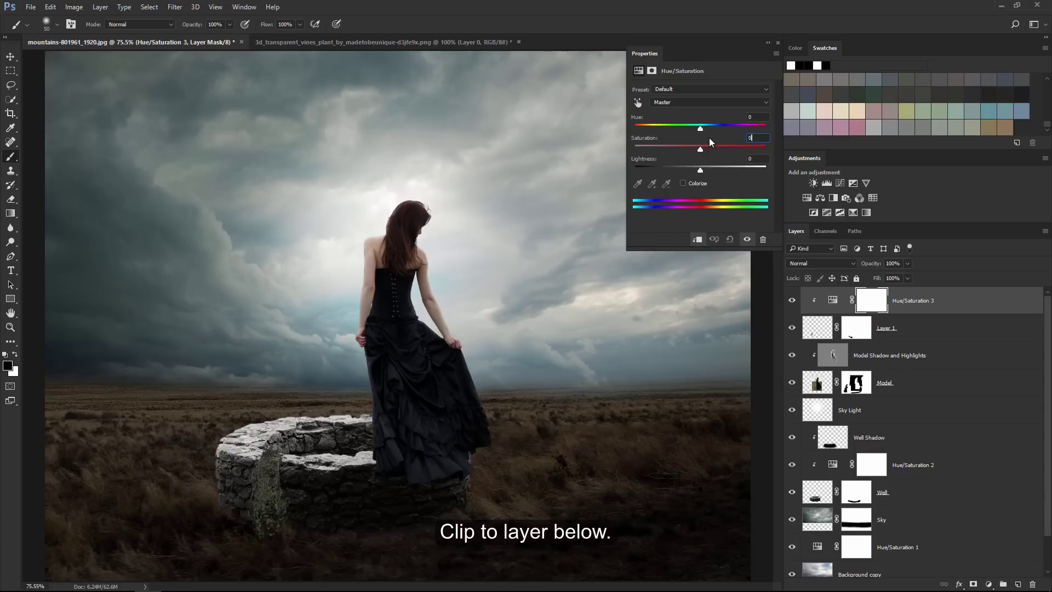
{"action": "double_click", "coordinate": [755, 138]}
{"action": "type", "text": "-"}
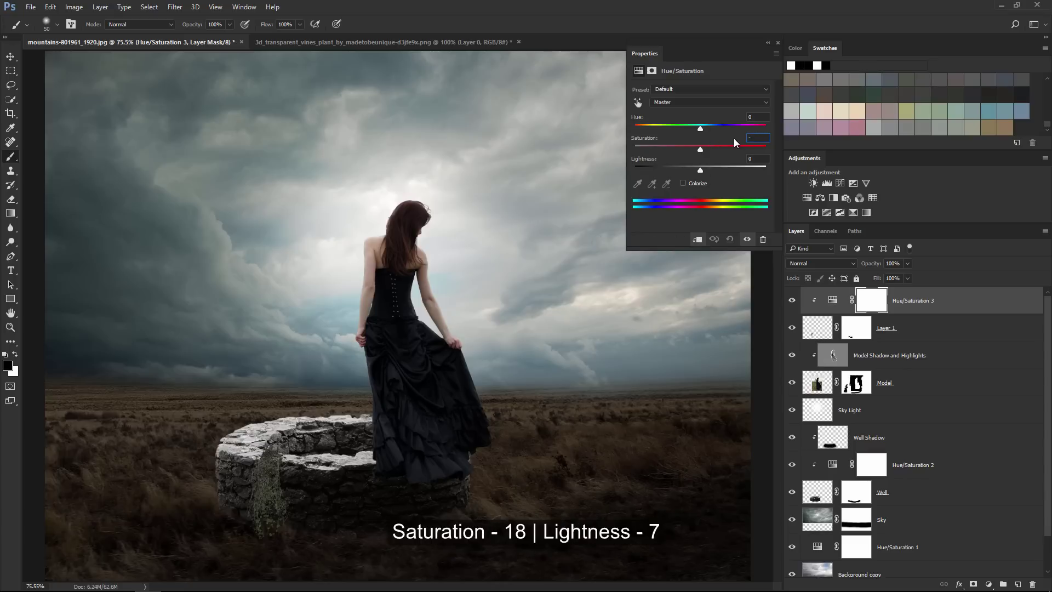
{"action": "type", "text": "1"}
{"action": "type", "text": "8"}
{"action": "type", "text": "-7"}
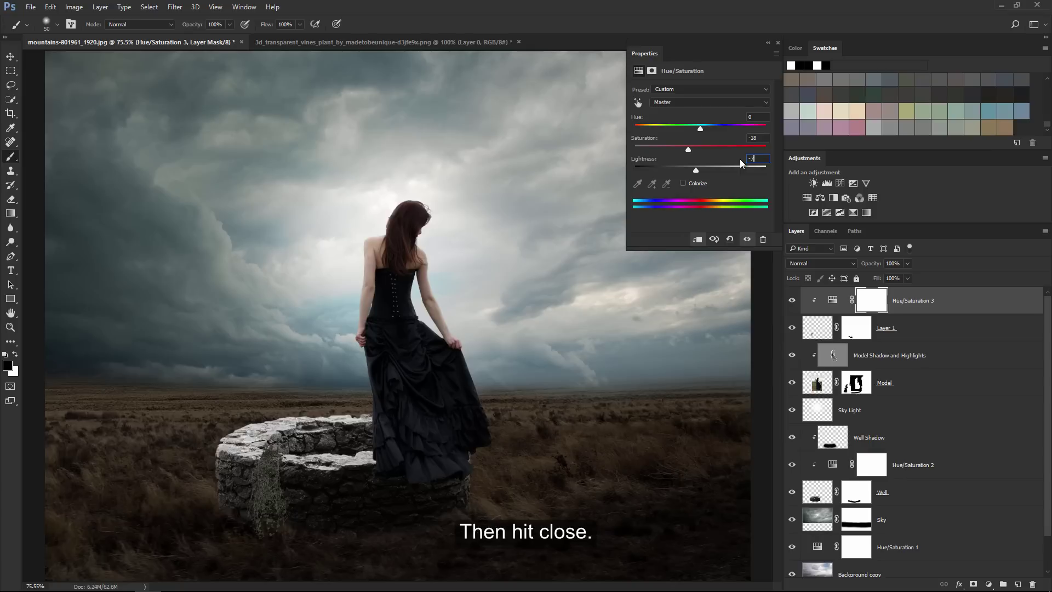
{"action": "left_click", "coordinate": [778, 45]}
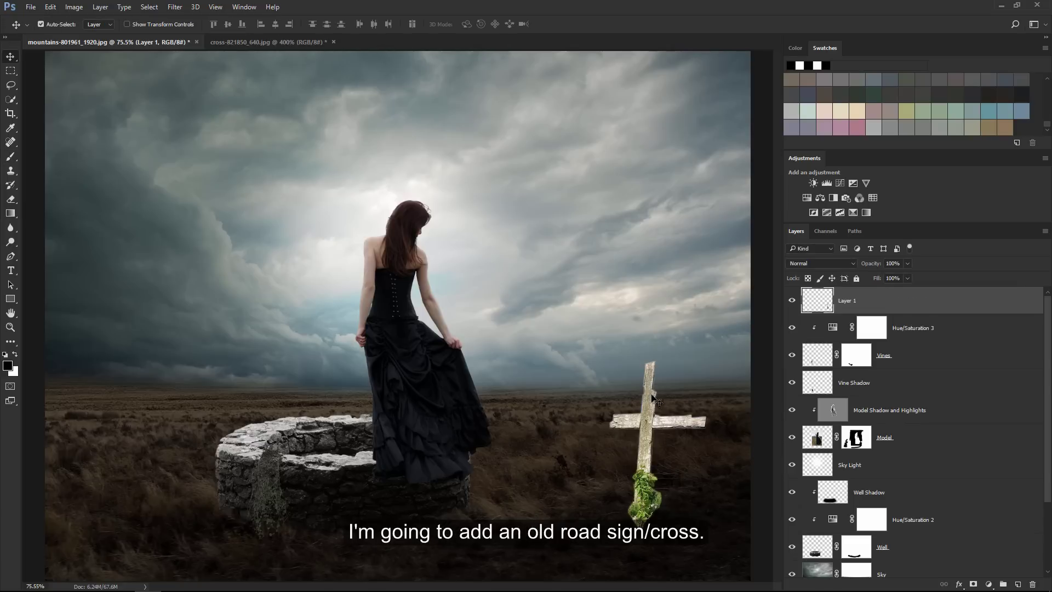
Move the wooden cross up and left, scale it to about 90%, and commit
{"action": "left_click_drag", "start_coordinate": [652, 398], "coordinate": [624, 332]}
{"action": "key", "text": "ctrl+t"}
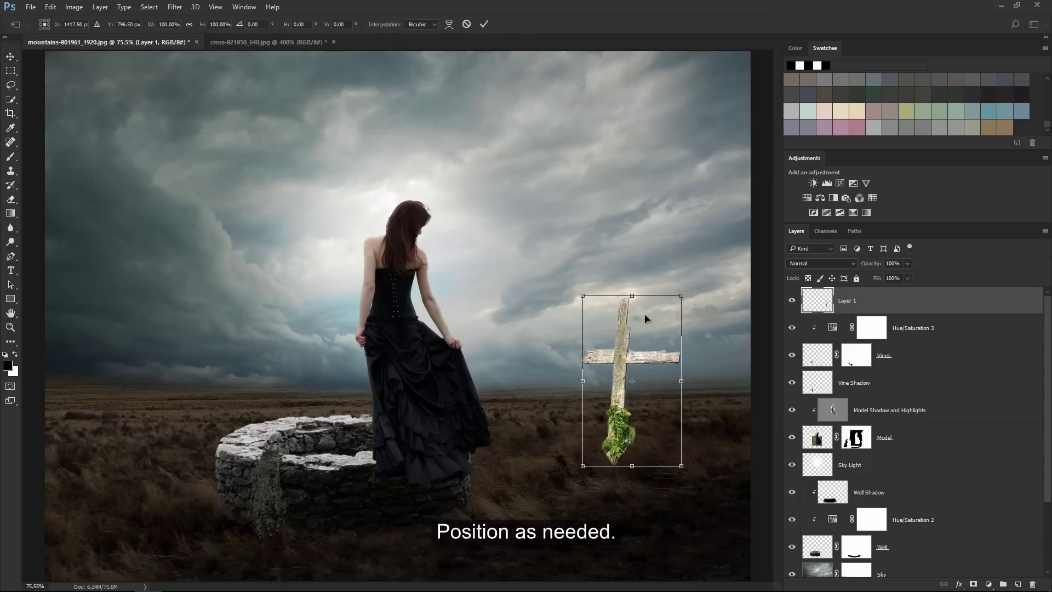
{"action": "left_click_drag", "start_coordinate": [681, 295], "coordinate": [671, 312]}
{"action": "left_click_drag", "start_coordinate": [645, 359], "coordinate": [655, 357]}
{"action": "key", "text": "Return"}
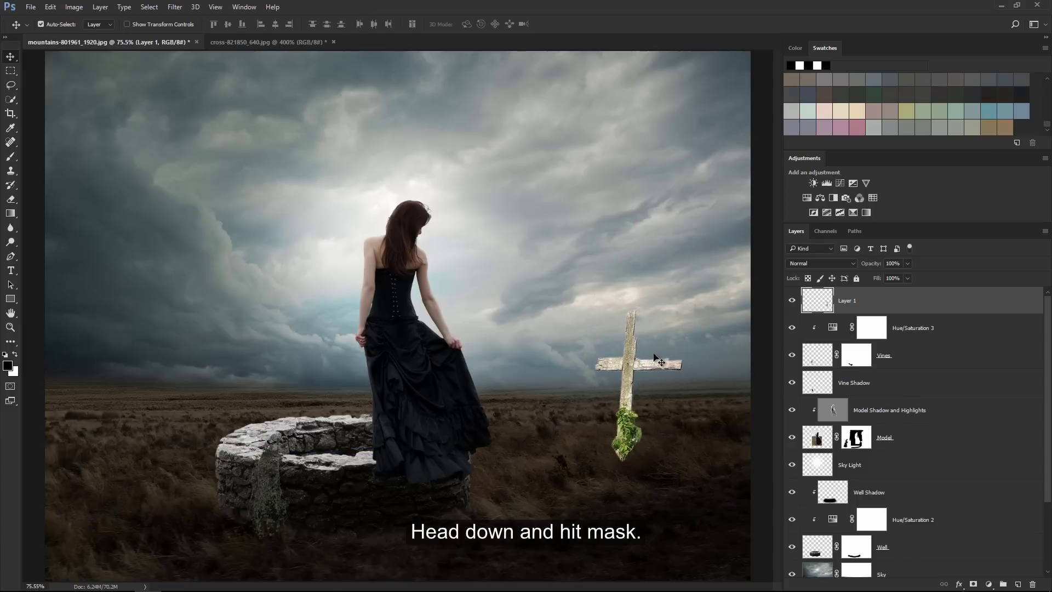
Mask the cross layer and brush out the lower part of its vine
{"action": "left_click", "coordinate": [973, 584]}
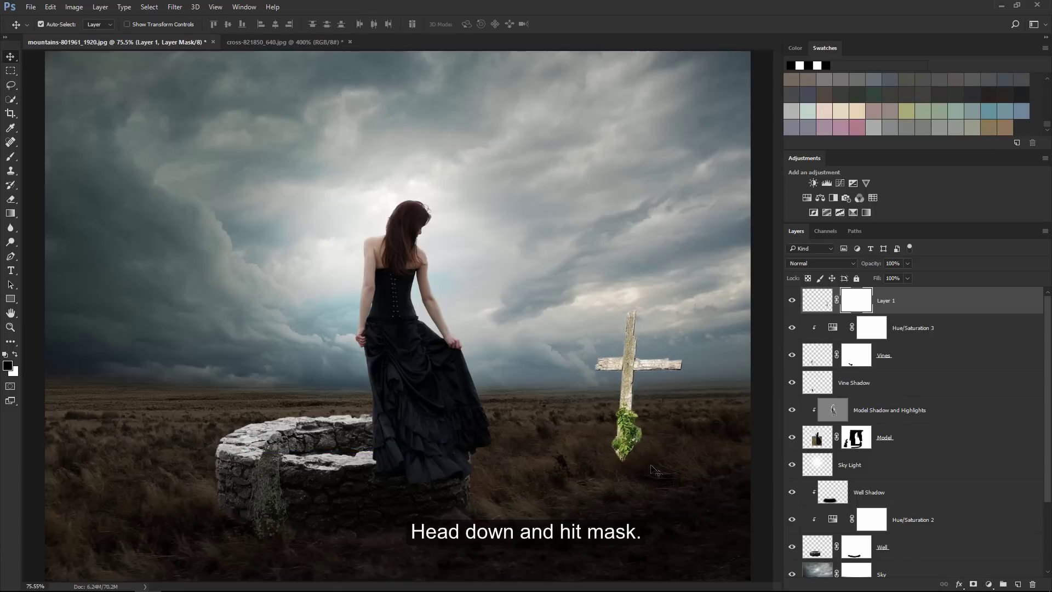
{"action": "key", "text": "b"}
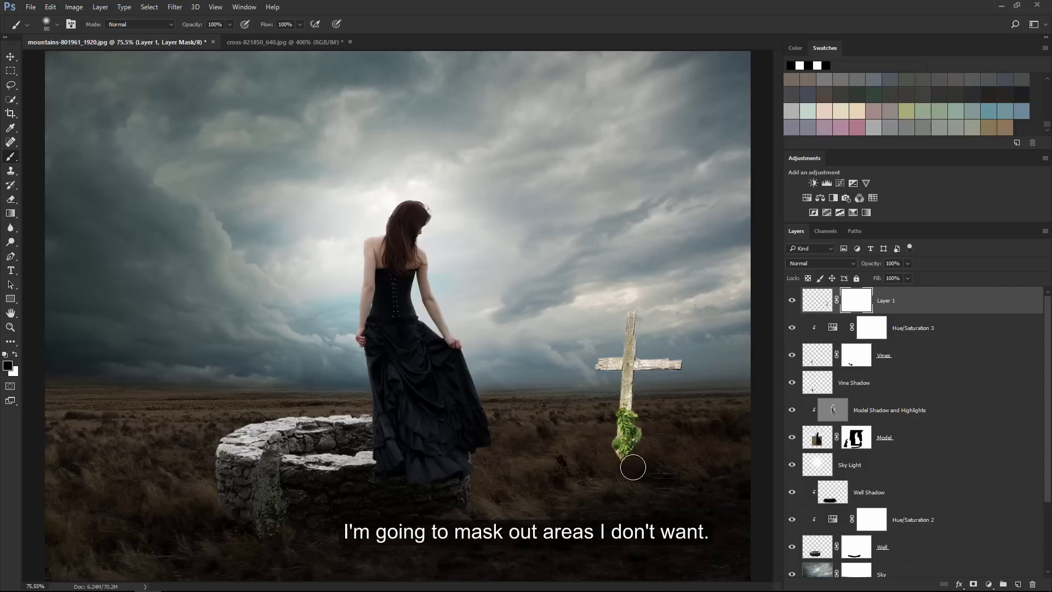
{"action": "mouse_move", "coordinate": [629, 462]}
{"action": "left_mouse_down"}
{"action": "mouse_move", "coordinate": [634, 453]}
{"action": "mouse_move", "coordinate": [624, 465]}
{"action": "mouse_move", "coordinate": [603, 420]}
{"action": "mouse_move", "coordinate": [516, 336]}
{"action": "left_mouse_up"}
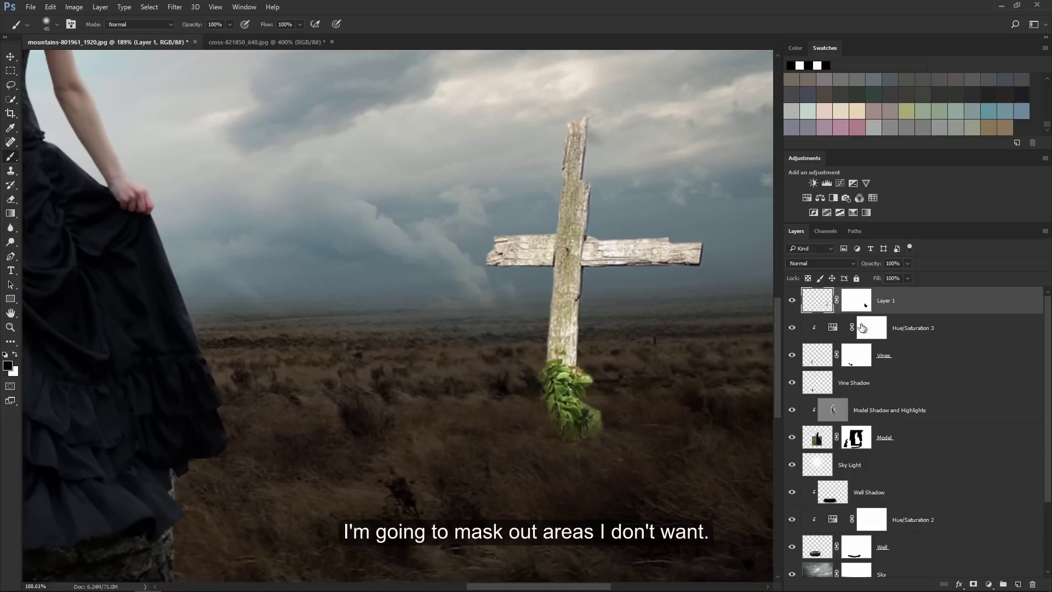
{"action": "left_click", "coordinate": [856, 300]}
{"action": "mouse_move", "coordinate": [612, 417]}
{"action": "left_mouse_down"}
{"action": "mouse_move", "coordinate": [549, 427]}
{"action": "mouse_move", "coordinate": [606, 386]}
{"action": "mouse_move", "coordinate": [559, 422]}
{"action": "mouse_move", "coordinate": [523, 373]}
{"action": "mouse_move", "coordinate": [525, 419]}
{"action": "left_mouse_up"}
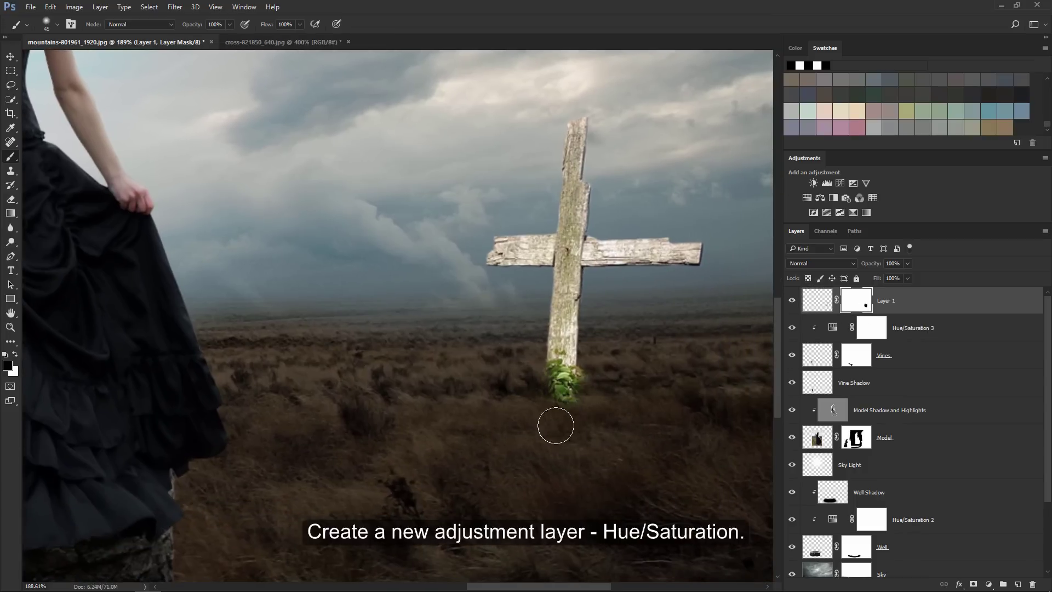
Clip a Hue/Saturation layer to the cross with Hue -35, Saturation -55, Lightness -35
{"action": "left_click", "coordinate": [990, 583]}
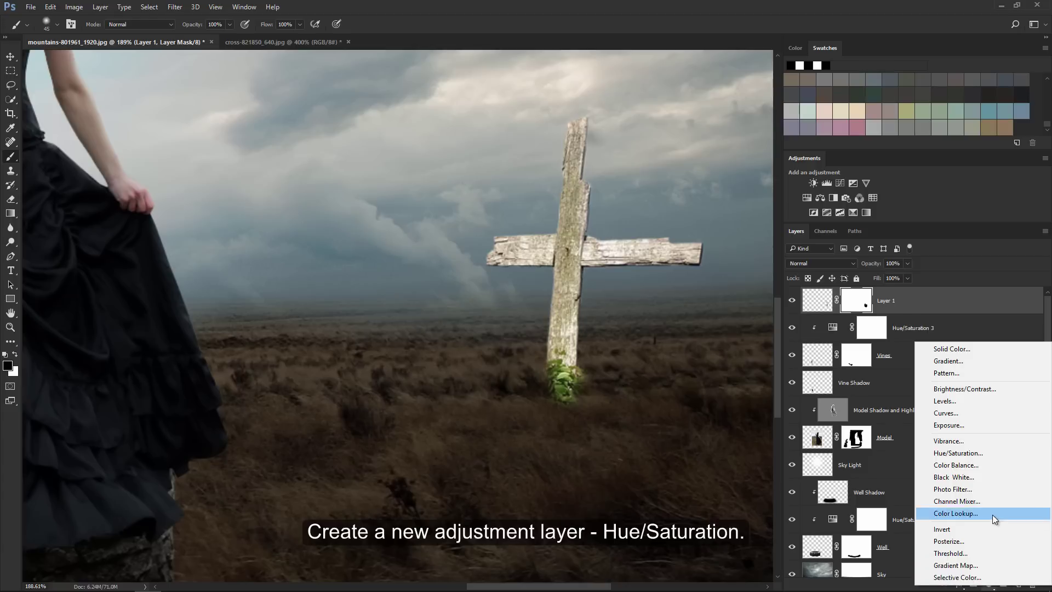
{"action": "left_click", "coordinate": [988, 453]}
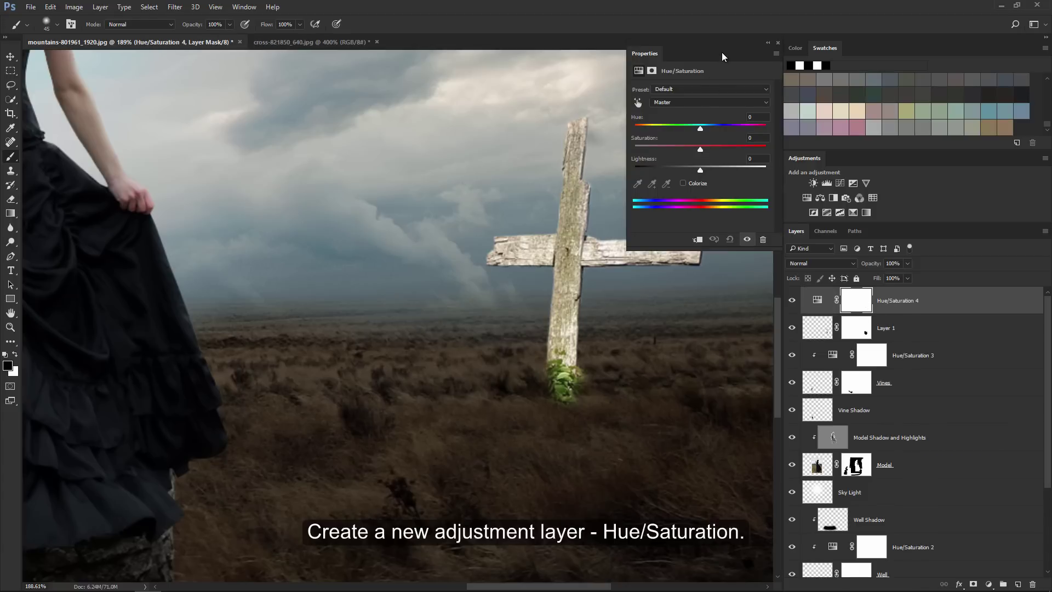
{"action": "left_click", "coordinate": [696, 239]}
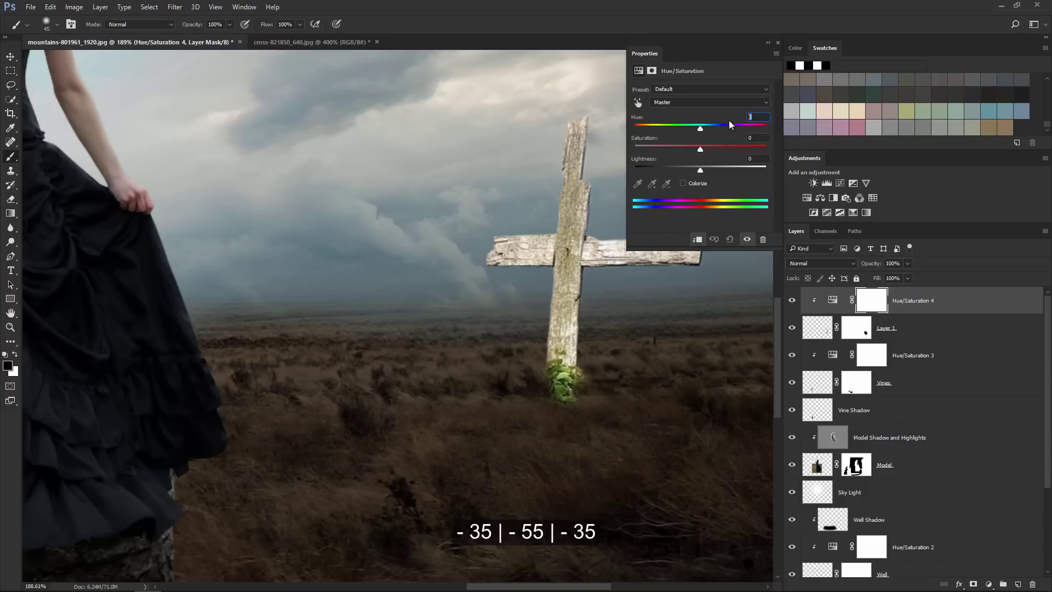
{"action": "type", "text": "-35"}
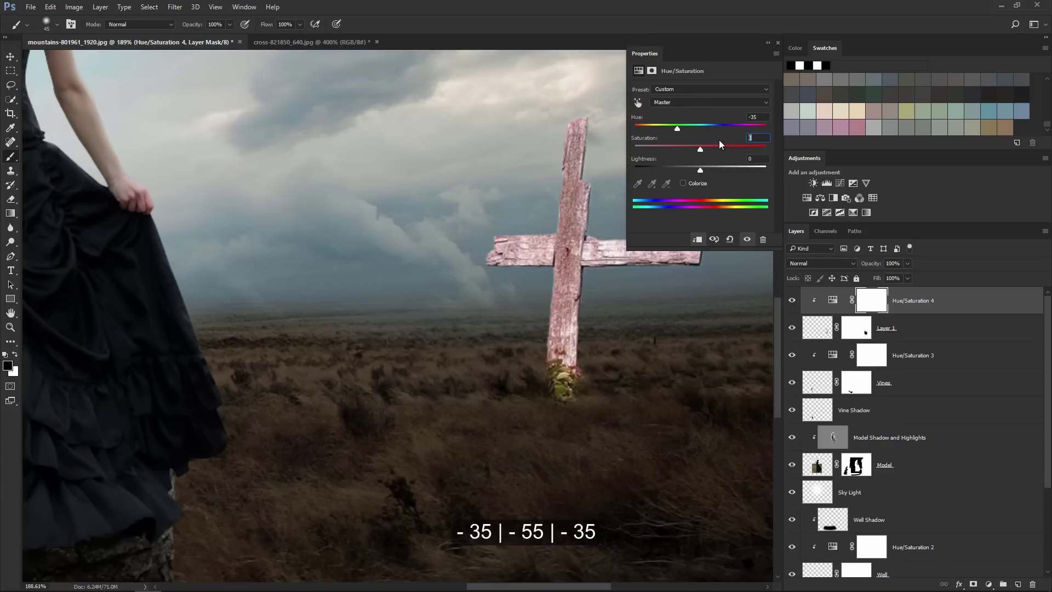
{"action": "type", "text": "-55"}
{"action": "key", "text": "Tab"}
{"action": "type", "text": "35"}
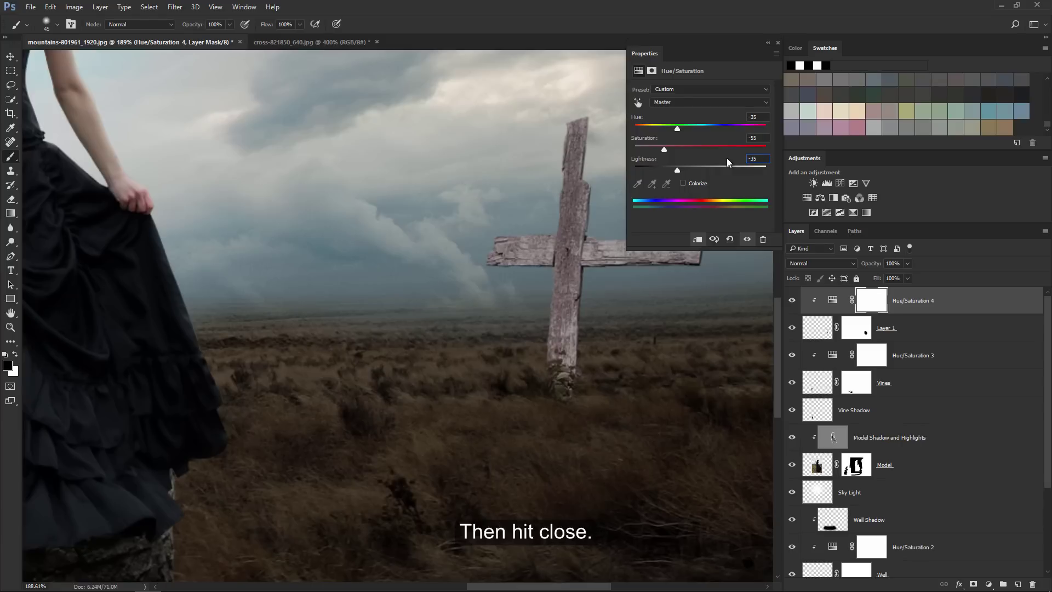
{"action": "left_click", "coordinate": [778, 43]}
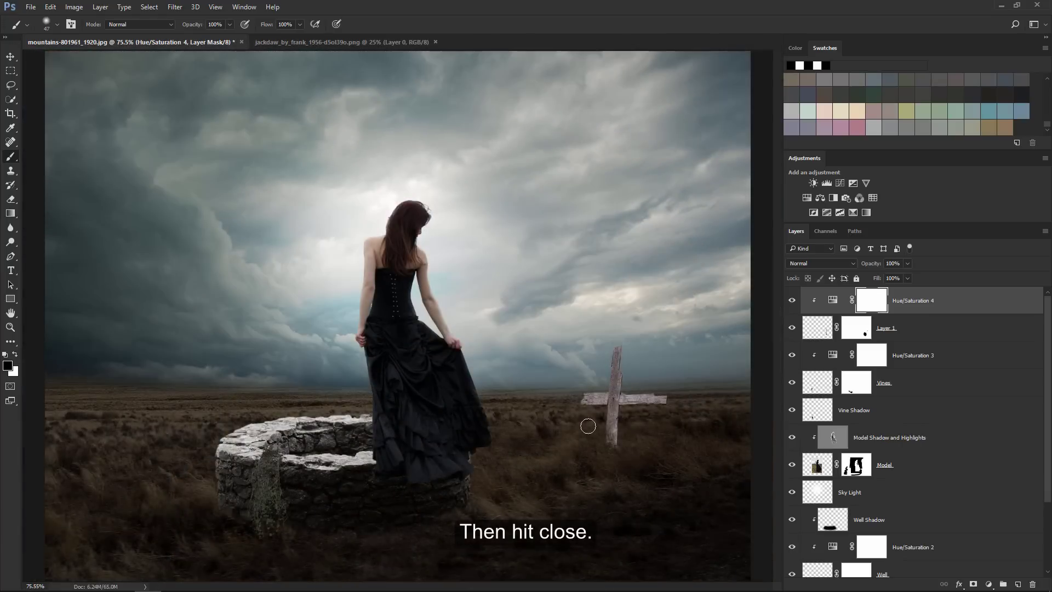
Drag a crow into the stormy sky and shrink it to about 13%
{"action": "left_click", "coordinate": [366, 41]}
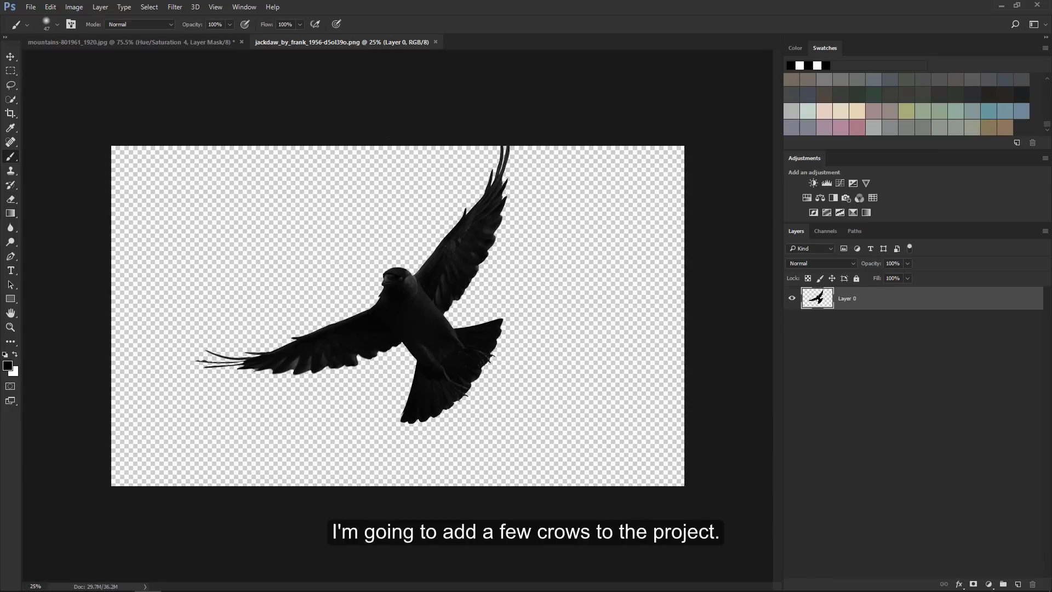
{"action": "key", "text": "v"}
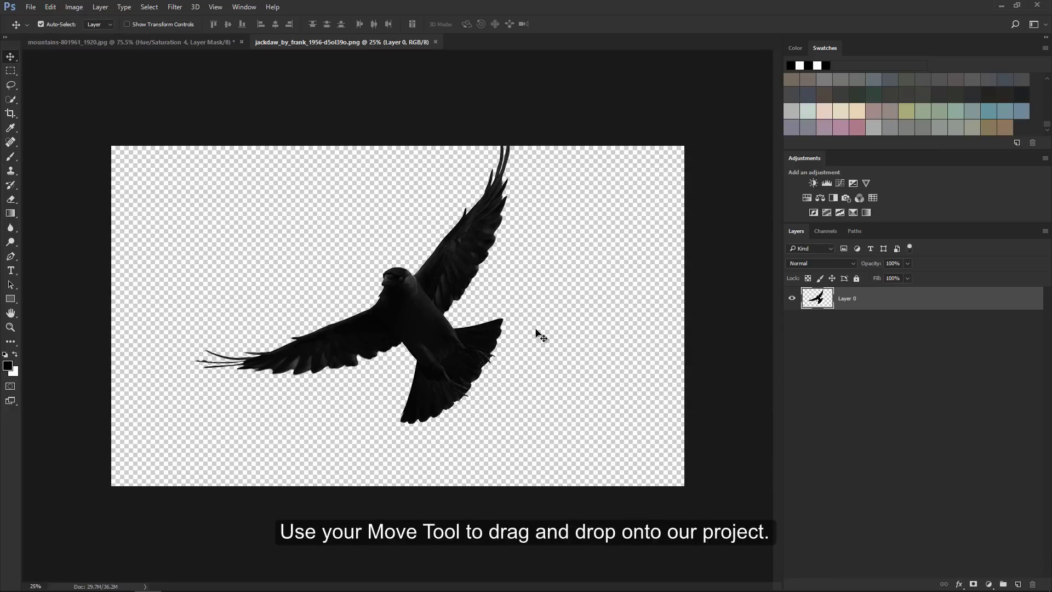
{"action": "mouse_move", "coordinate": [447, 304]}
{"action": "left_mouse_down"}
{"action": "mouse_move", "coordinate": [213, 42]}
{"action": "mouse_move", "coordinate": [281, 159]}
{"action": "left_mouse_up"}
{"action": "key", "text": "ctrl+t"}
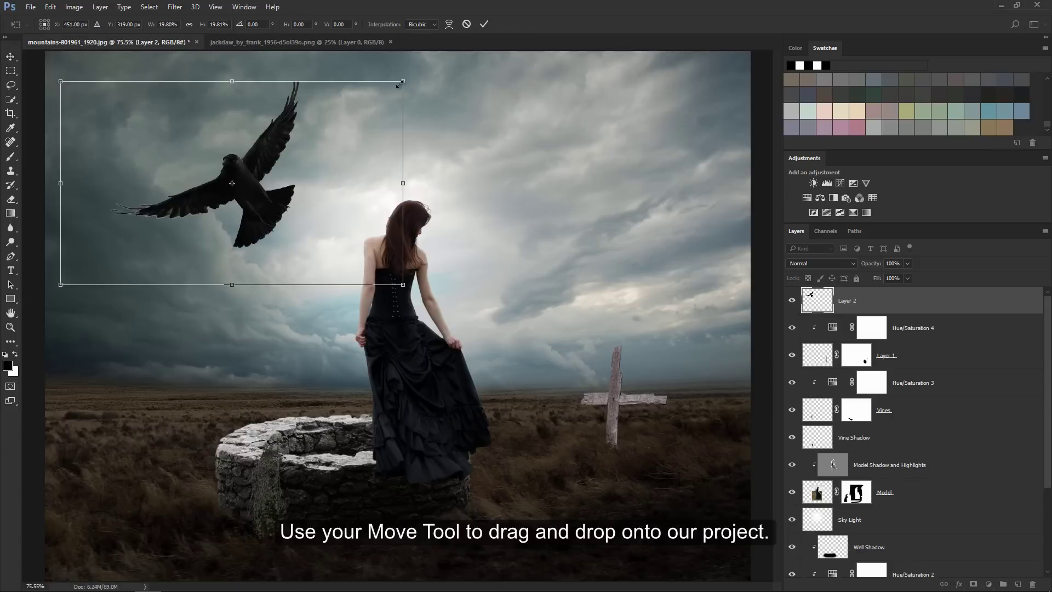
{"action": "left_click_drag", "start_coordinate": [400, 83], "coordinate": [338, 124]}
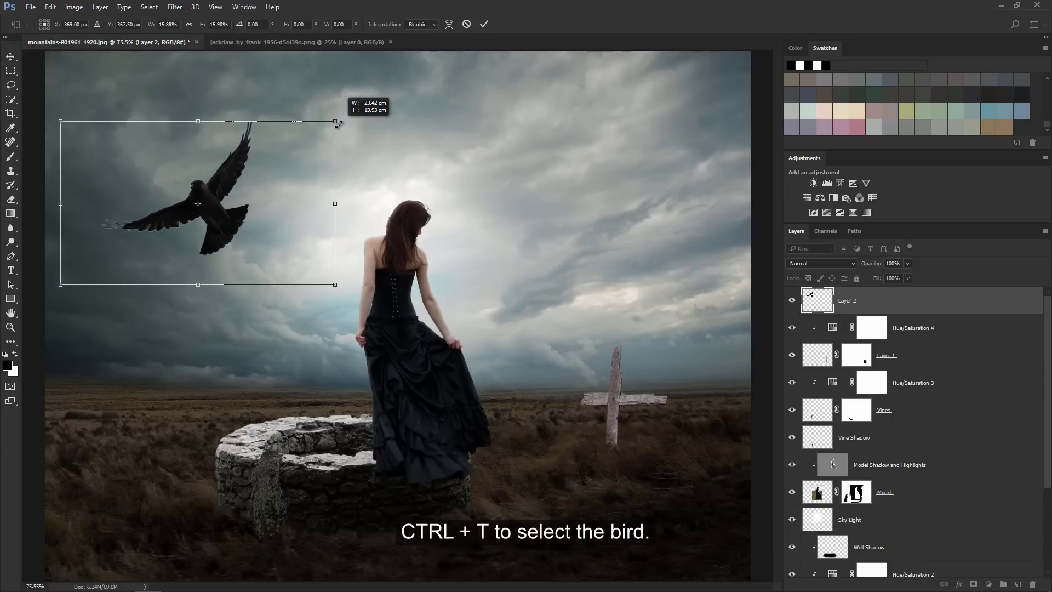
{"action": "left_click_drag", "start_coordinate": [291, 164], "coordinate": [349, 134]}
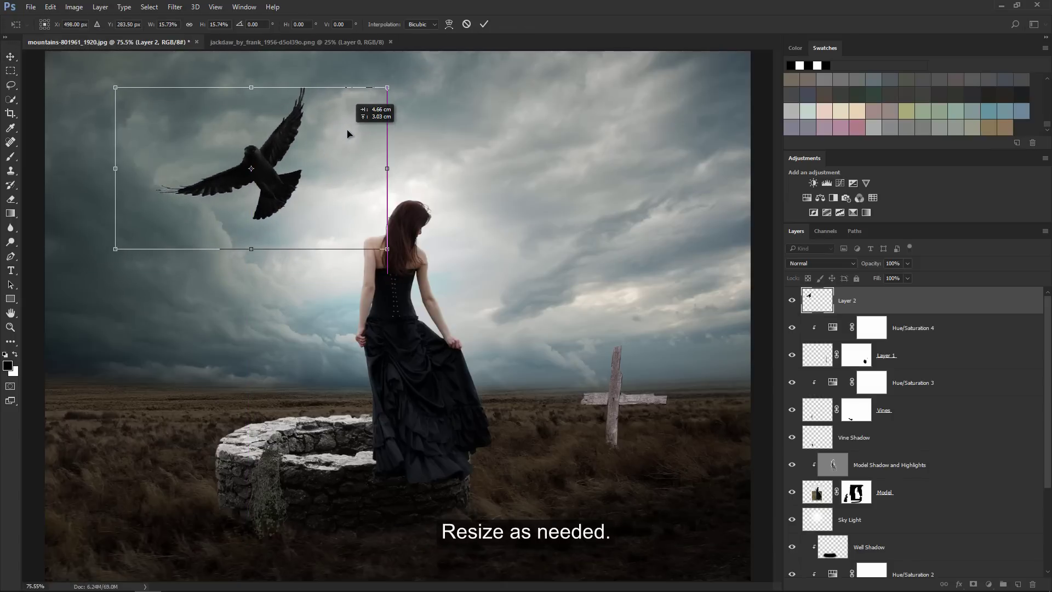
{"action": "left_click_drag", "start_coordinate": [387, 87], "coordinate": [372, 94]}
{"action": "mouse_move", "coordinate": [350, 131]}
{"action": "left_mouse_down"}
{"action": "mouse_move", "coordinate": [348, 115]}
{"action": "mouse_move", "coordinate": [336, 121]}
{"action": "left_mouse_up"}
{"action": "left_click_drag", "start_coordinate": [365, 82], "coordinate": [349, 93]}
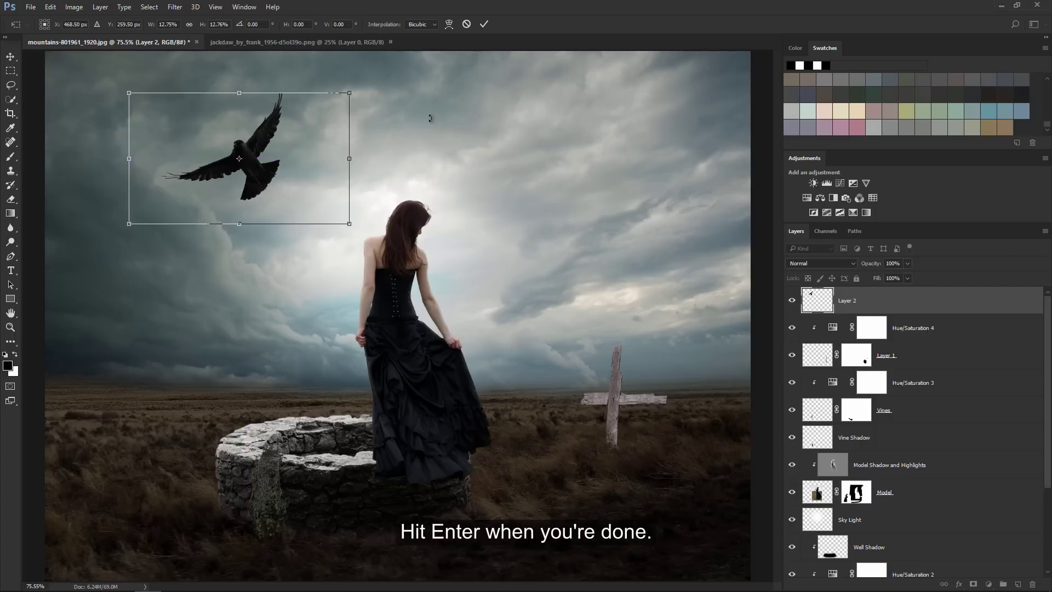
{"action": "left_click", "coordinate": [482, 24]}
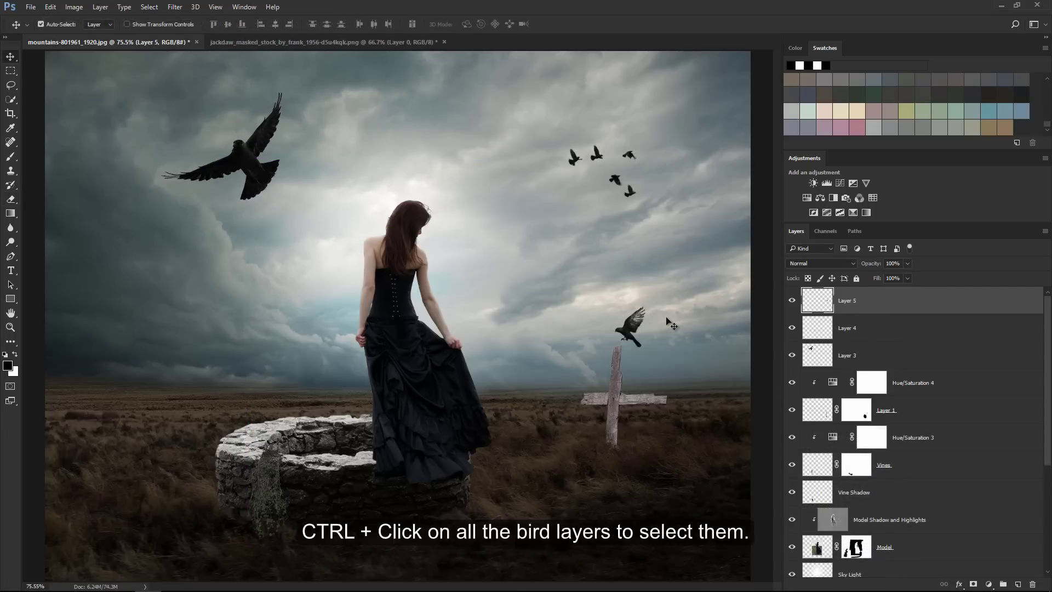
Group the three bird layers and name the group 'Birds'
{"action": "key", "text": "b"}
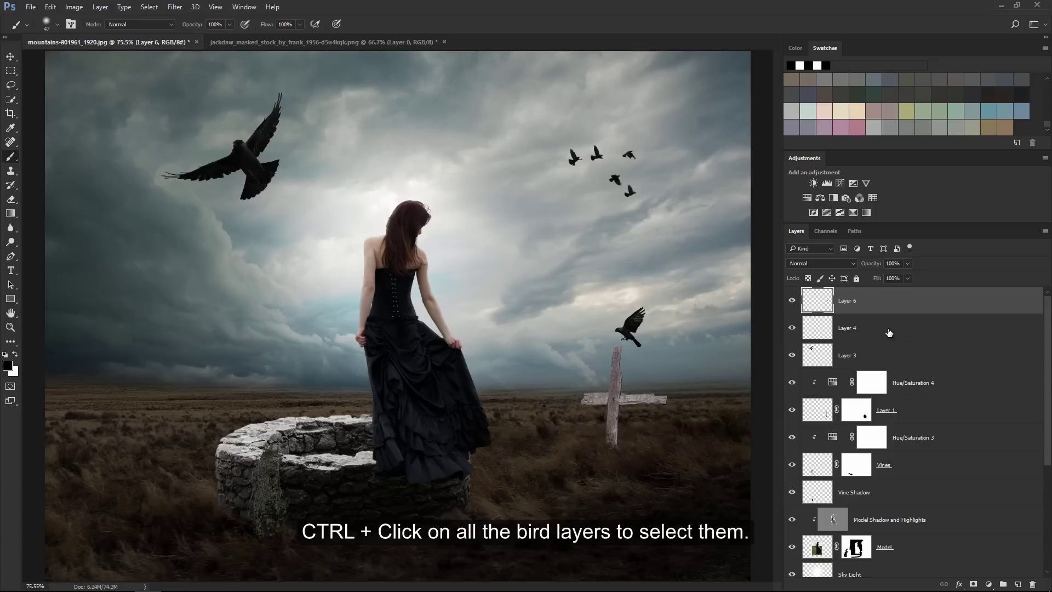
{"action": "left_click", "coordinate": [899, 327], "text": "ctrl"}
{"action": "left_click", "coordinate": [906, 356], "text": "ctrl"}
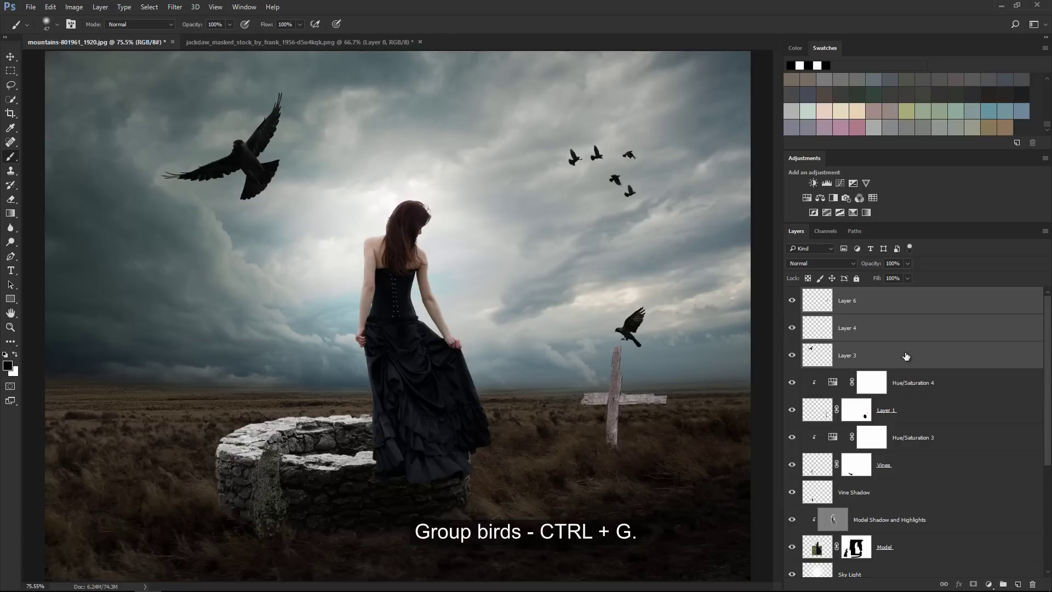
{"action": "key", "text": "ctrl+g"}
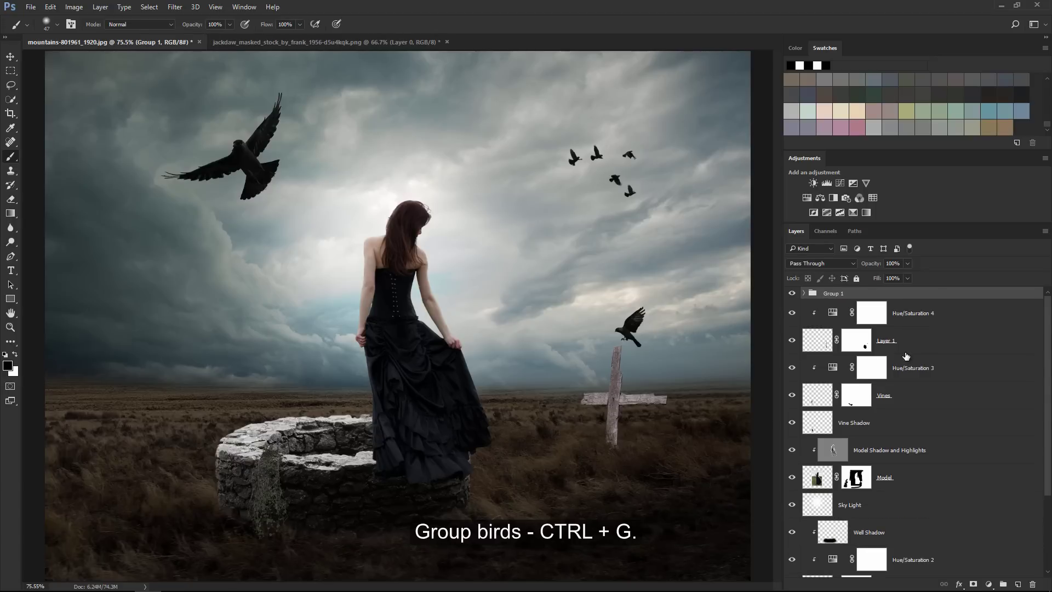
{"action": "double_click", "coordinate": [833, 293]}
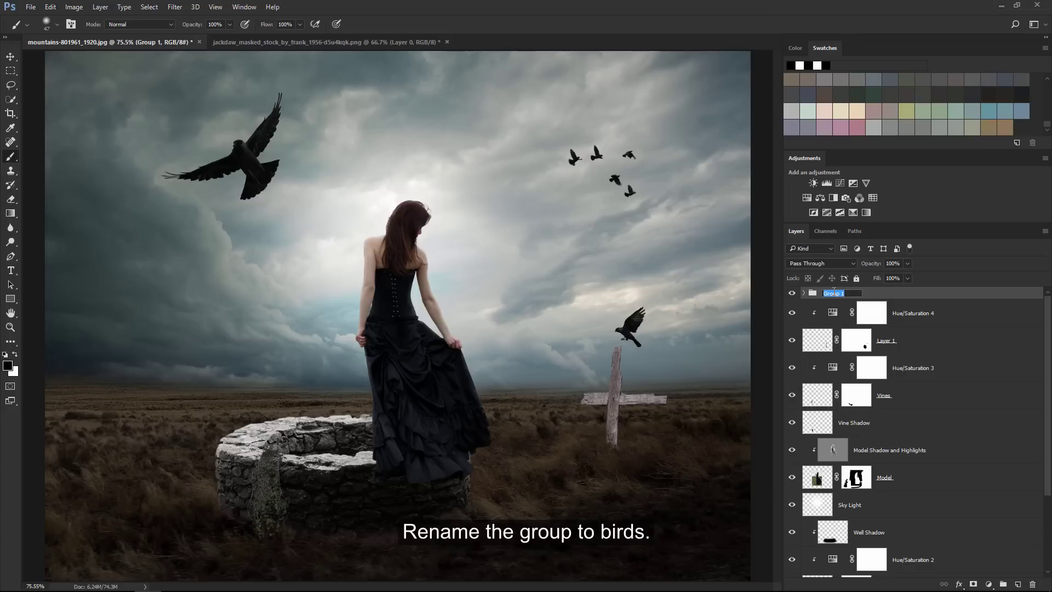
{"action": "type", "text": "Birds"}
{"action": "key", "text": "Return"}
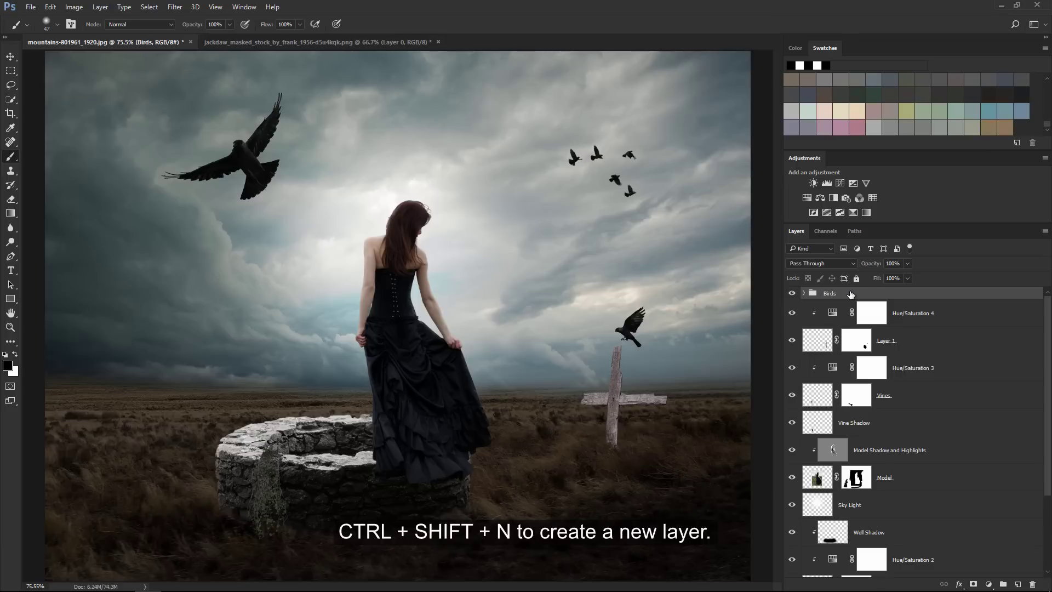
Create a 50% gray Soft Light layer 'Birds hightlights' clipped to the Birds group
{"action": "key", "text": "ctrl+shift+n"}
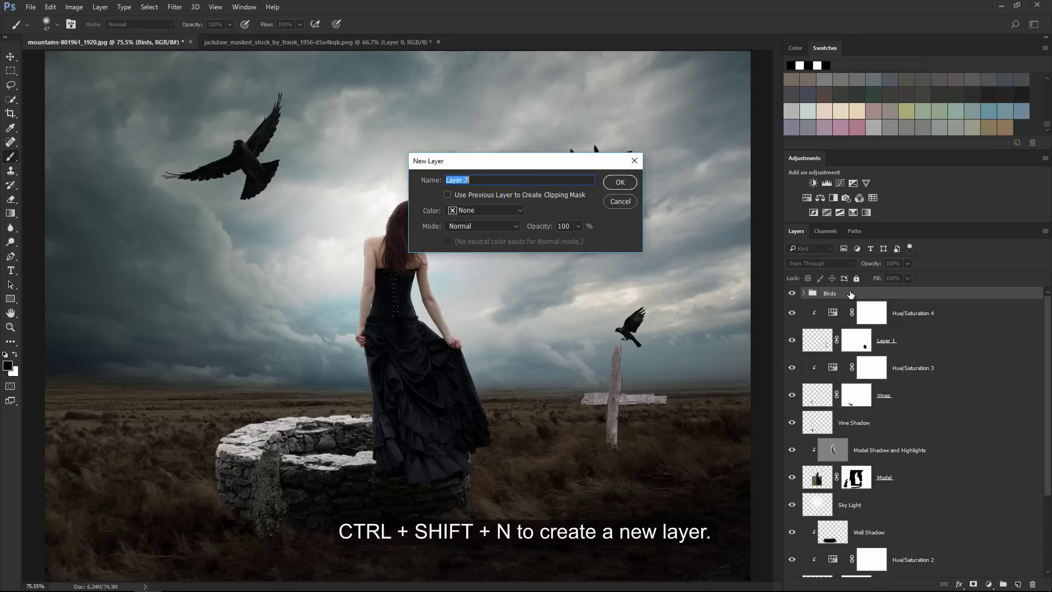
{"action": "type", "text": "H"}
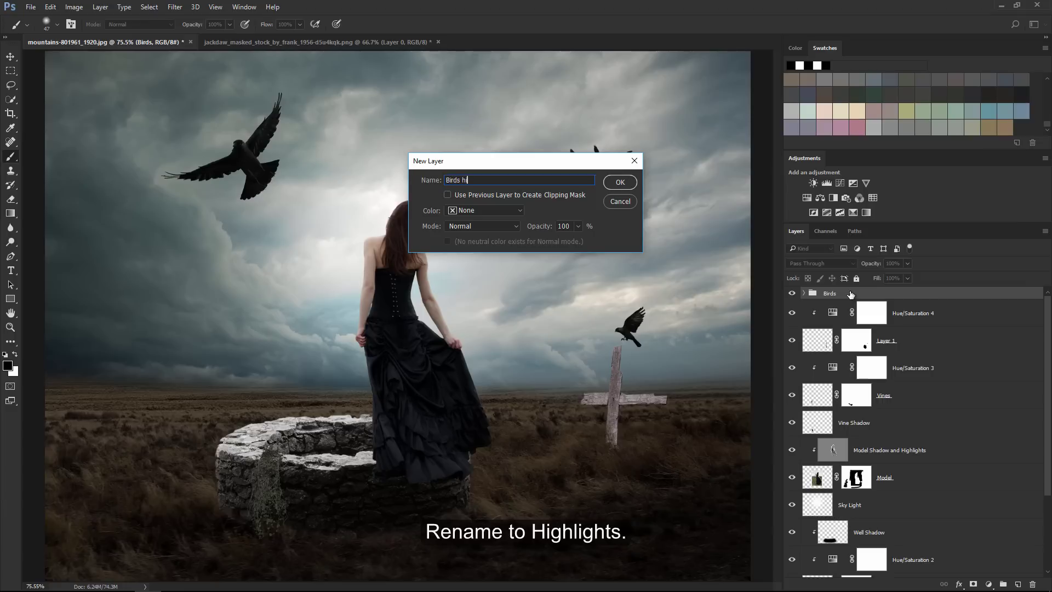
{"action": "type", "text": "lights"}
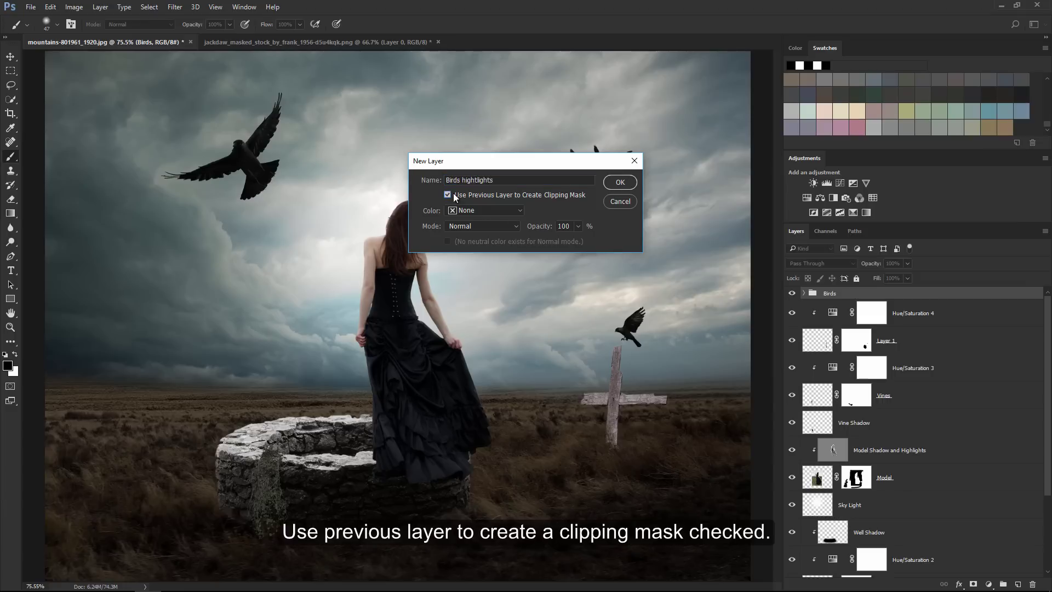
{"action": "left_click", "coordinate": [474, 226]}
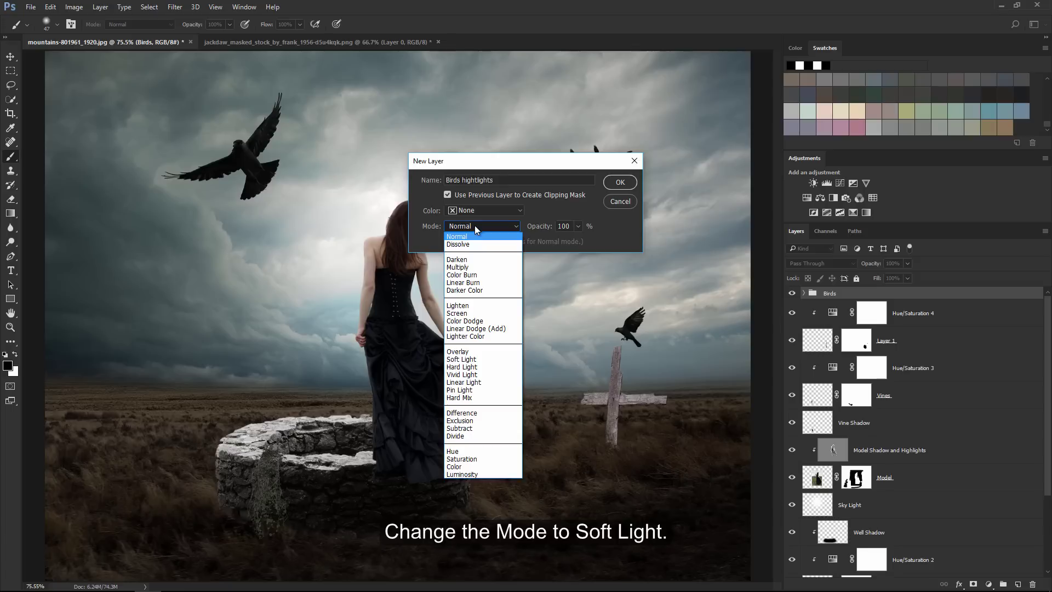
{"action": "left_click", "coordinate": [474, 360]}
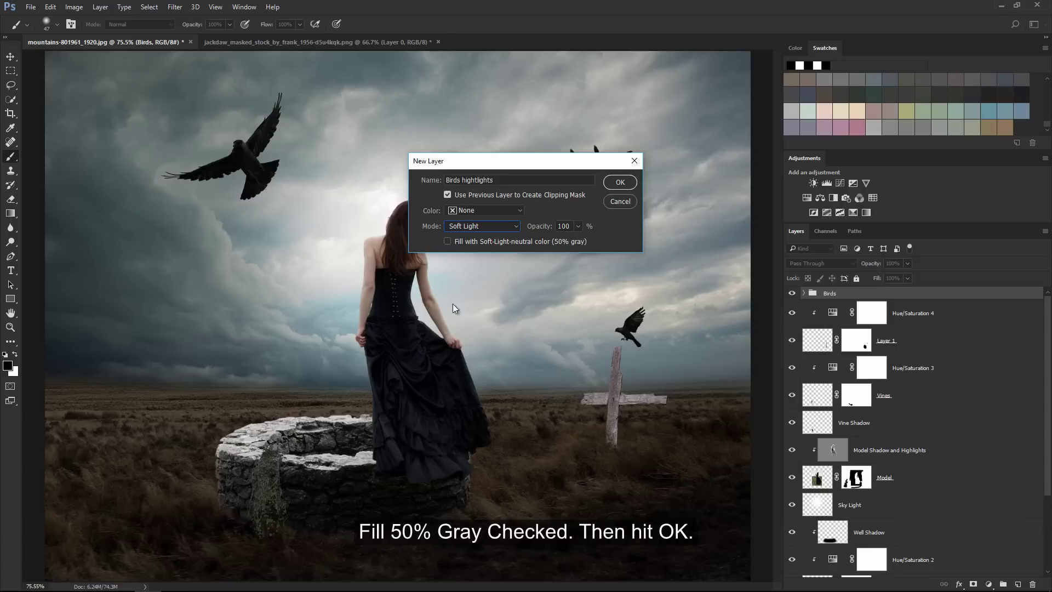
{"action": "left_click", "coordinate": [614, 184]}
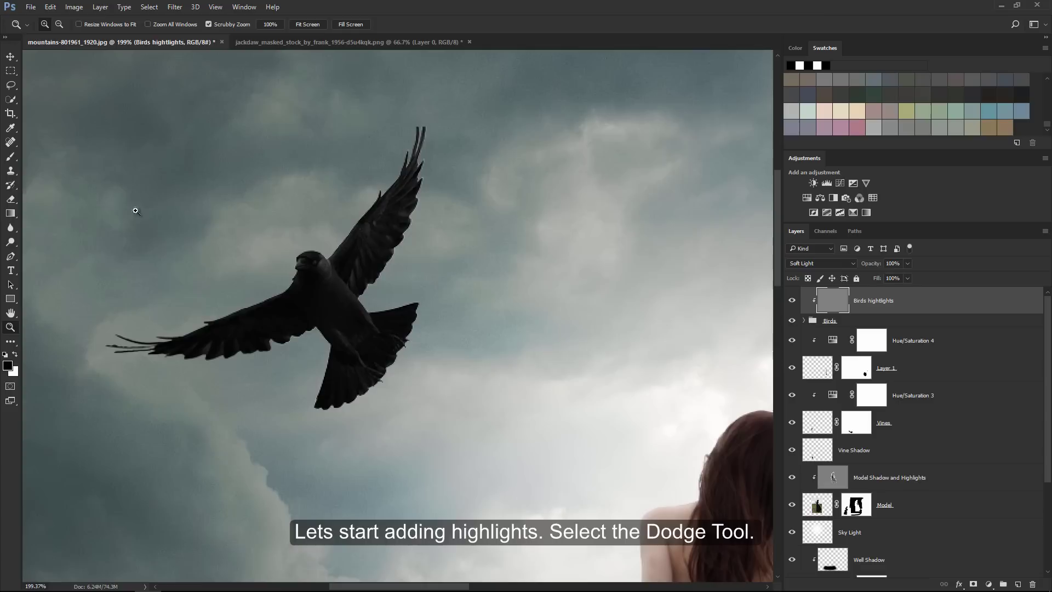
Dodge the flying crow and the perched crow using Midtones range with a 20-size brush
{"action": "left_click_drag", "start_coordinate": [11, 242], "coordinate": [57, 244]}
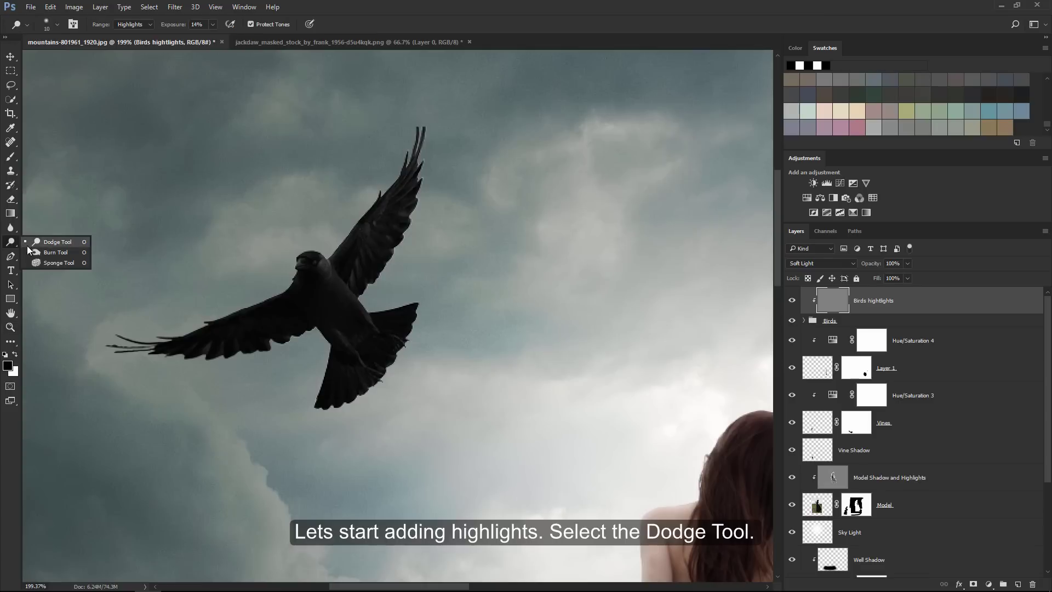
{"action": "left_click", "coordinate": [57, 242]}
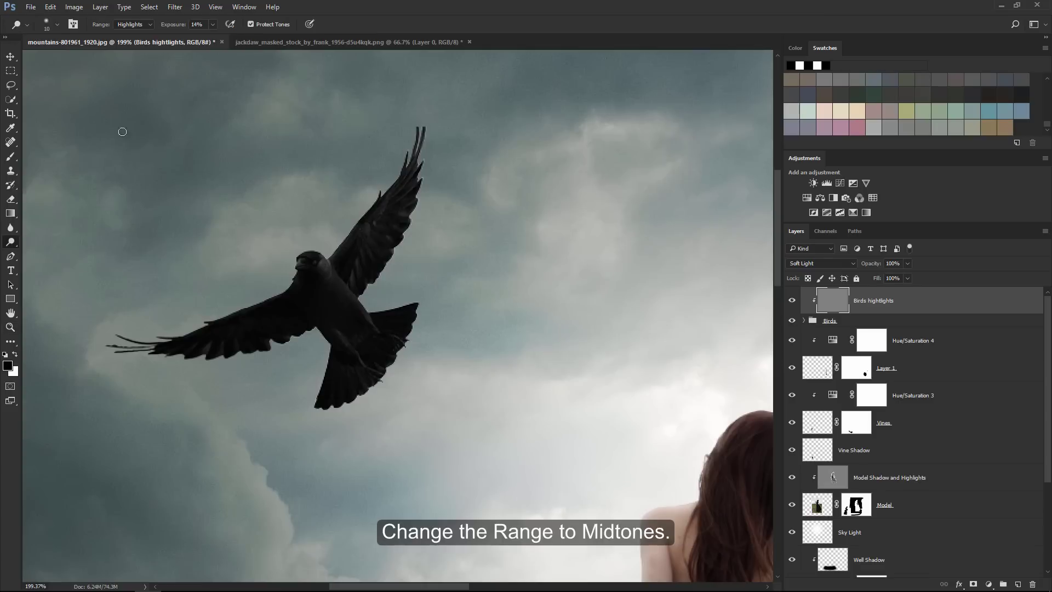
{"action": "left_click", "coordinate": [142, 28]}
{"action": "left_click", "coordinate": [140, 40]}
{"action": "key", "text": "bracketright"}
{"action": "key", "text": "bracketright"}
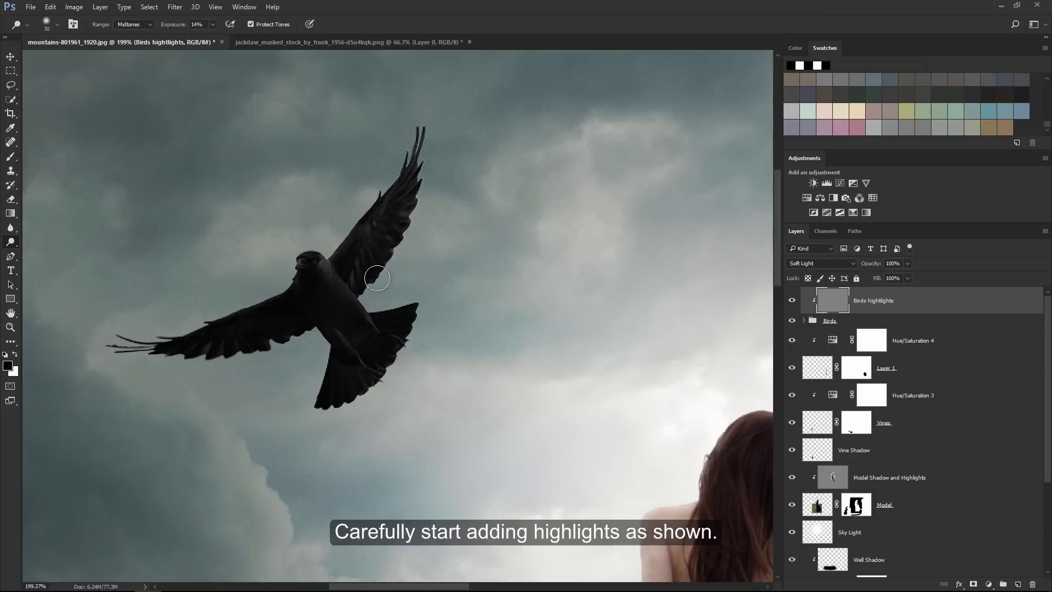
{"action": "key", "text": "bracketleft"}
{"action": "mouse_move", "coordinate": [332, 278]}
{"action": "left_mouse_down"}
{"action": "mouse_move", "coordinate": [367, 320]}
{"action": "mouse_move", "coordinate": [422, 302]}
{"action": "mouse_move", "coordinate": [415, 322]}
{"action": "mouse_move", "coordinate": [361, 302]}
{"action": "mouse_move", "coordinate": [319, 249]}
{"action": "mouse_move", "coordinate": [380, 325]}
{"action": "mouse_move", "coordinate": [433, 187]}
{"action": "mouse_move", "coordinate": [381, 319]}
{"action": "mouse_move", "coordinate": [357, 305]}
{"action": "mouse_move", "coordinate": [352, 352]}
{"action": "mouse_move", "coordinate": [183, 348]}
{"action": "left_mouse_up"}
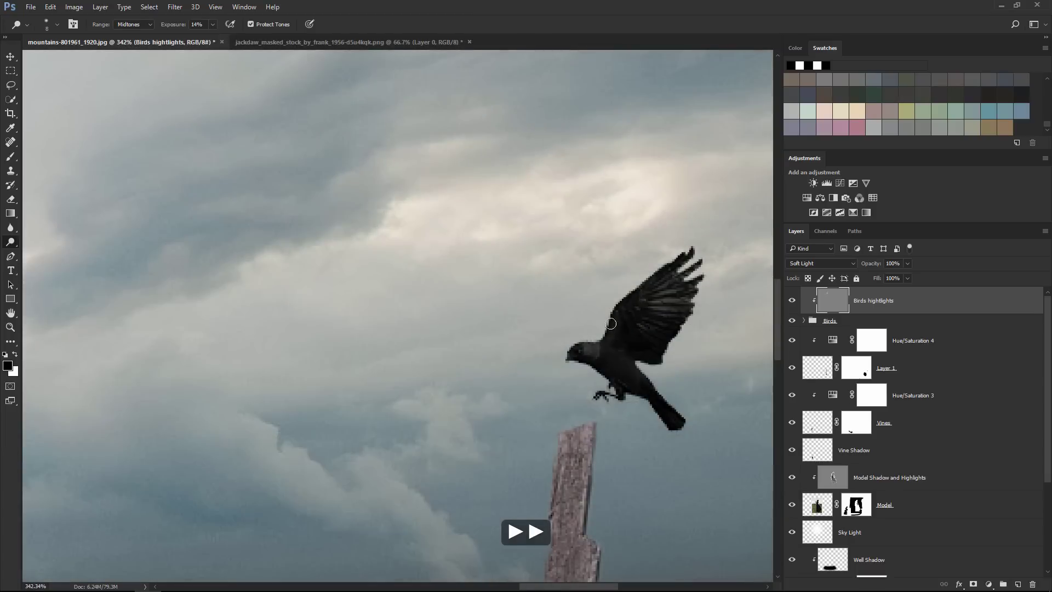
{"action": "left_click_drag", "start_coordinate": [596, 334], "coordinate": [644, 383]}
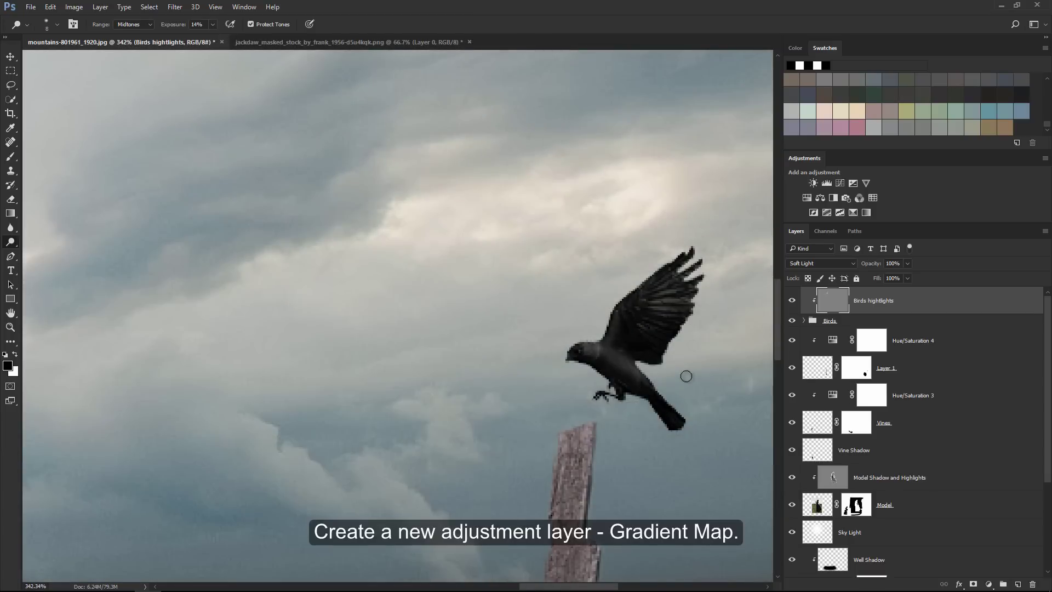
Add a Violet, Orange Gradient Map adjustment layer and lower its opacity to 15%
{"action": "key", "text": "ctrl+0"}
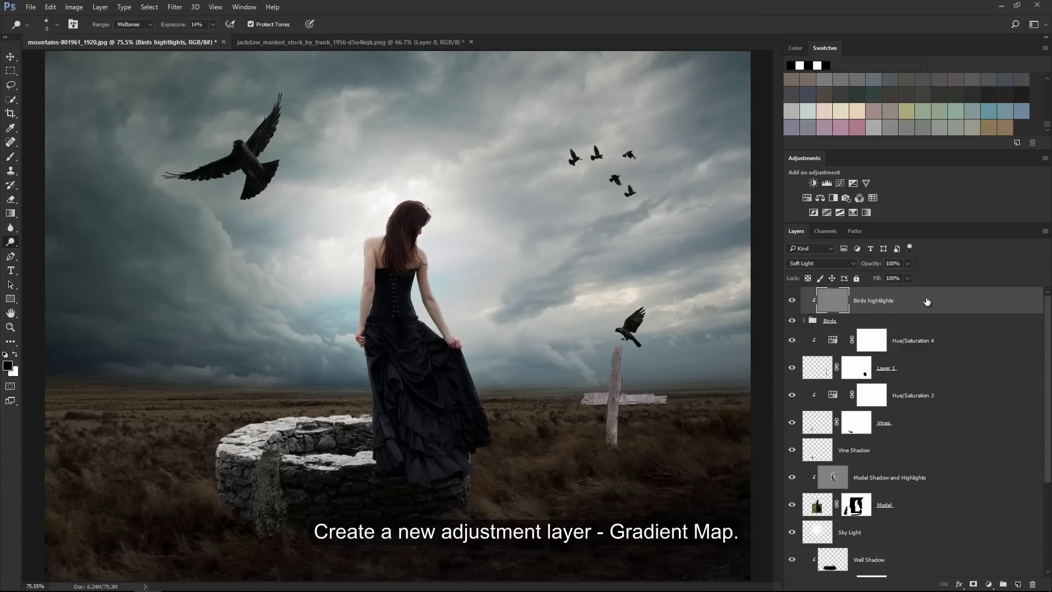
{"action": "left_click", "coordinate": [988, 584]}
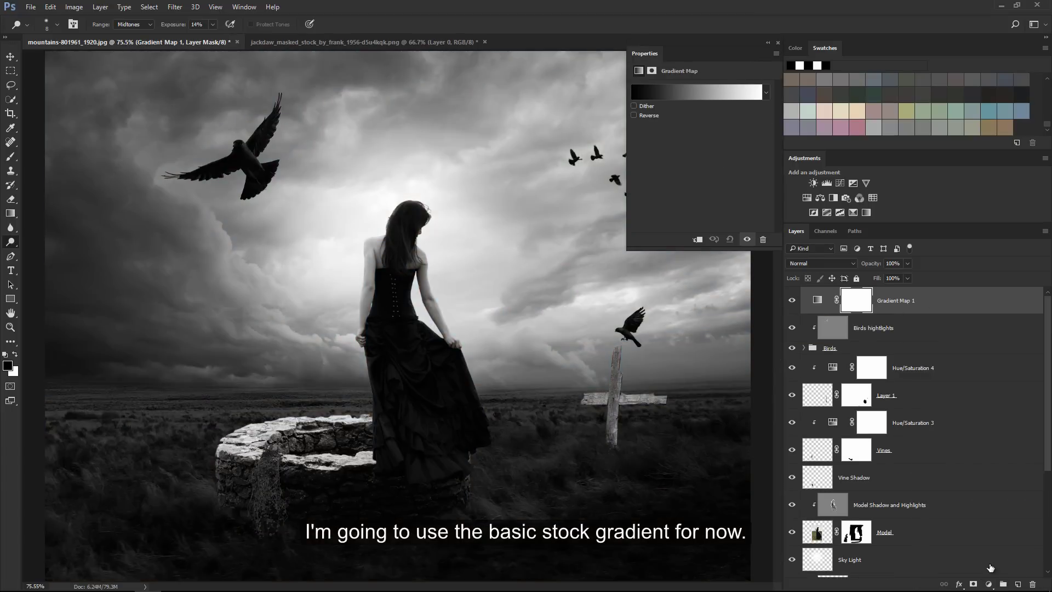
{"action": "left_click", "coordinate": [710, 95]}
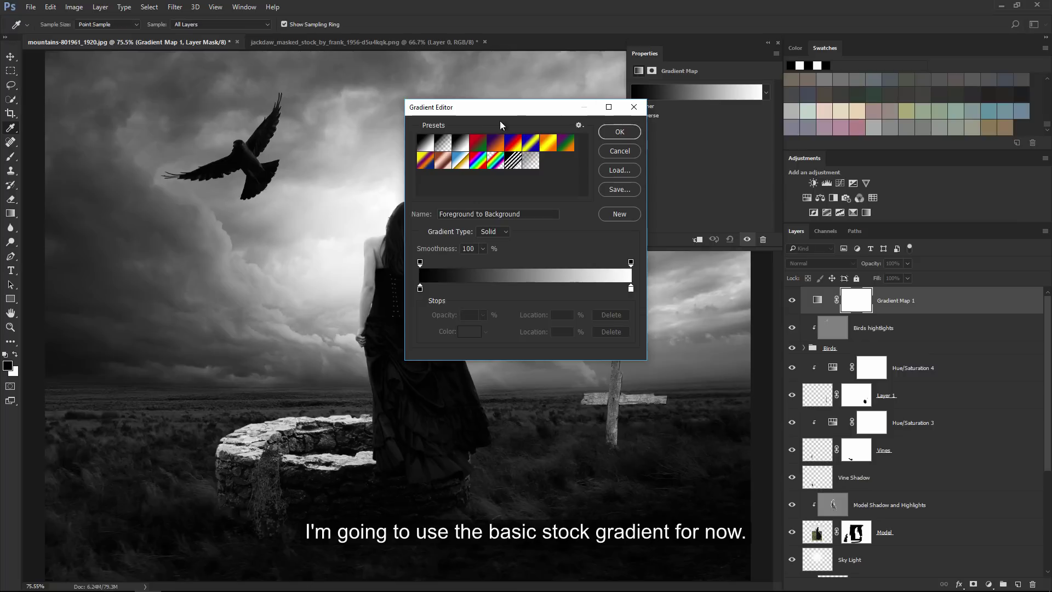
{"action": "left_click", "coordinate": [495, 144]}
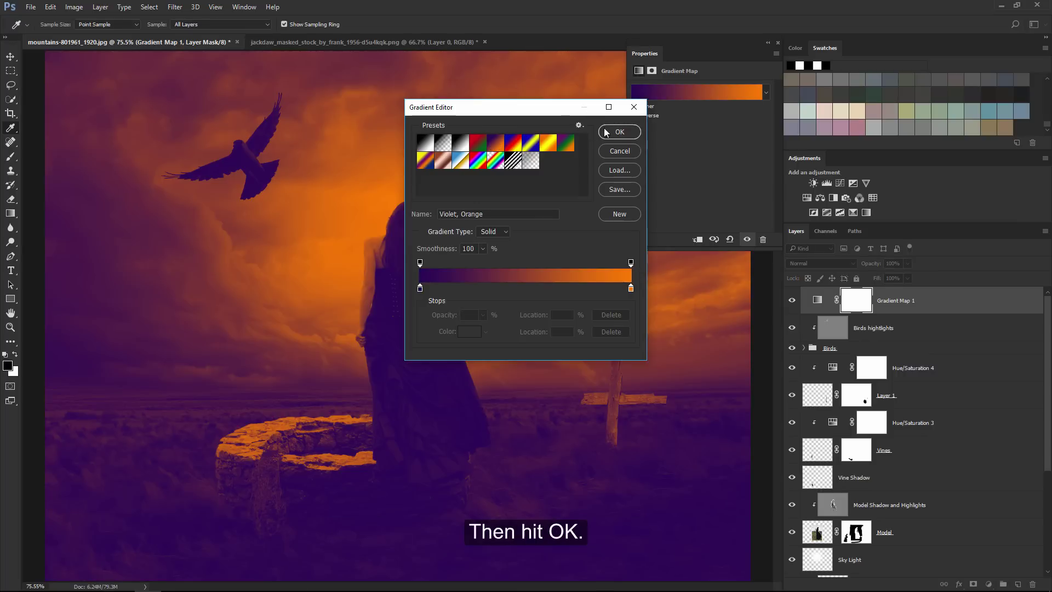
{"action": "left_click", "coordinate": [619, 131]}
{"action": "left_click", "coordinate": [777, 44]}
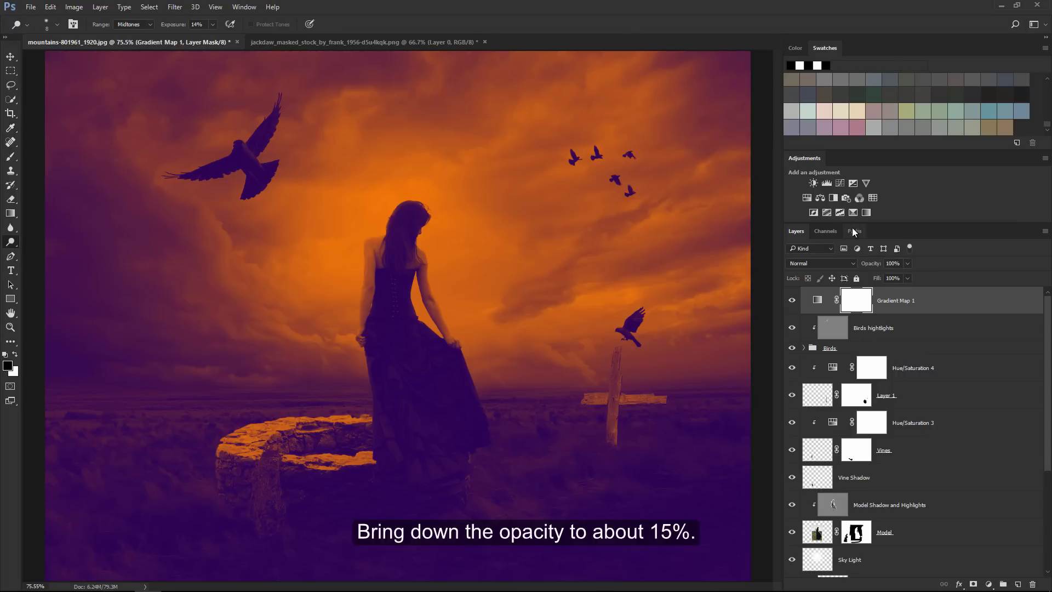
{"action": "left_click_drag", "start_coordinate": [874, 264], "coordinate": [831, 267]}
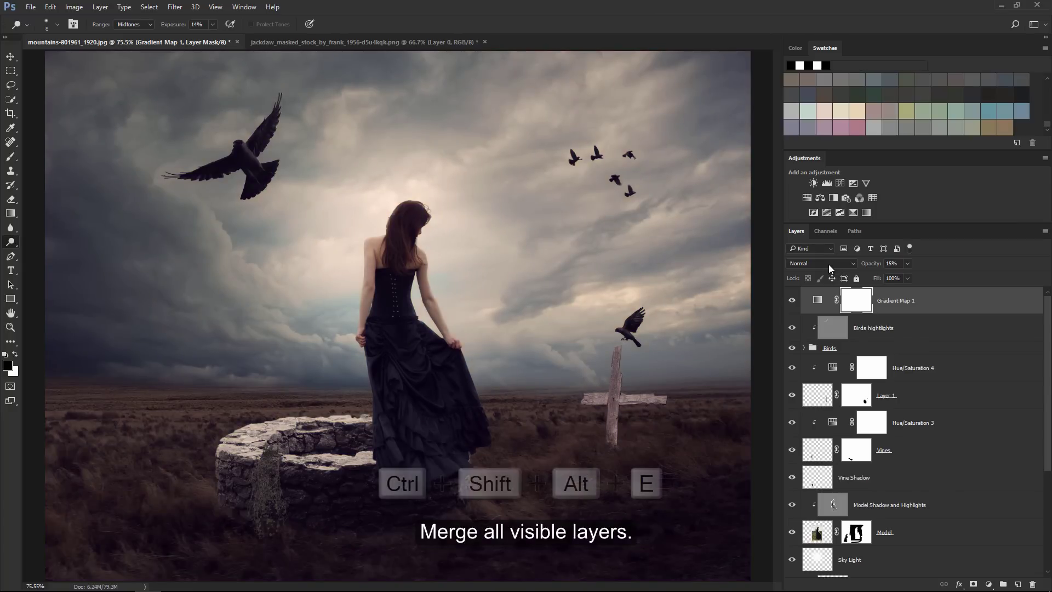
Stamp all visible layers into a new Layer 7 and convert it to a smart object
{"action": "left_click", "coordinate": [889, 294]}
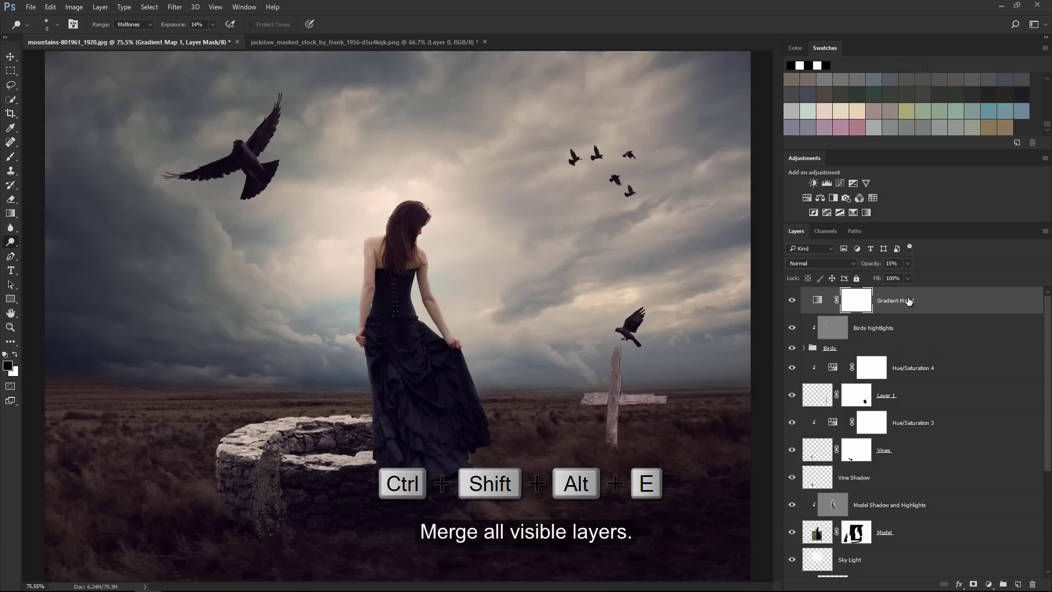
{"action": "key", "text": "ctrl+shift+alt+e"}
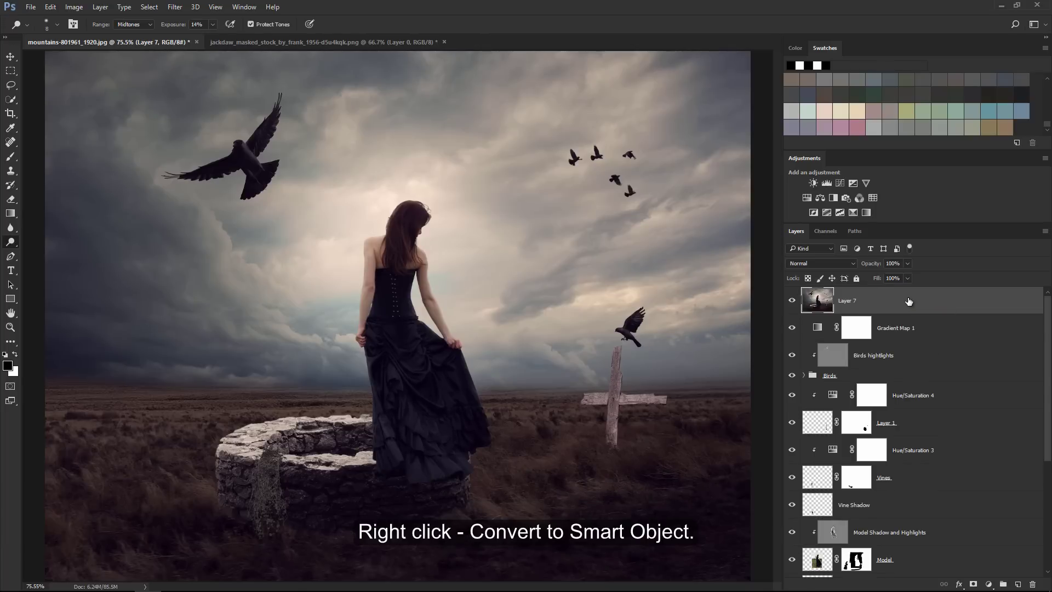
{"action": "right_click", "coordinate": [908, 301]}
{"action": "left_click", "coordinate": [880, 228]}
{"action": "left_click", "coordinate": [175, 7]}
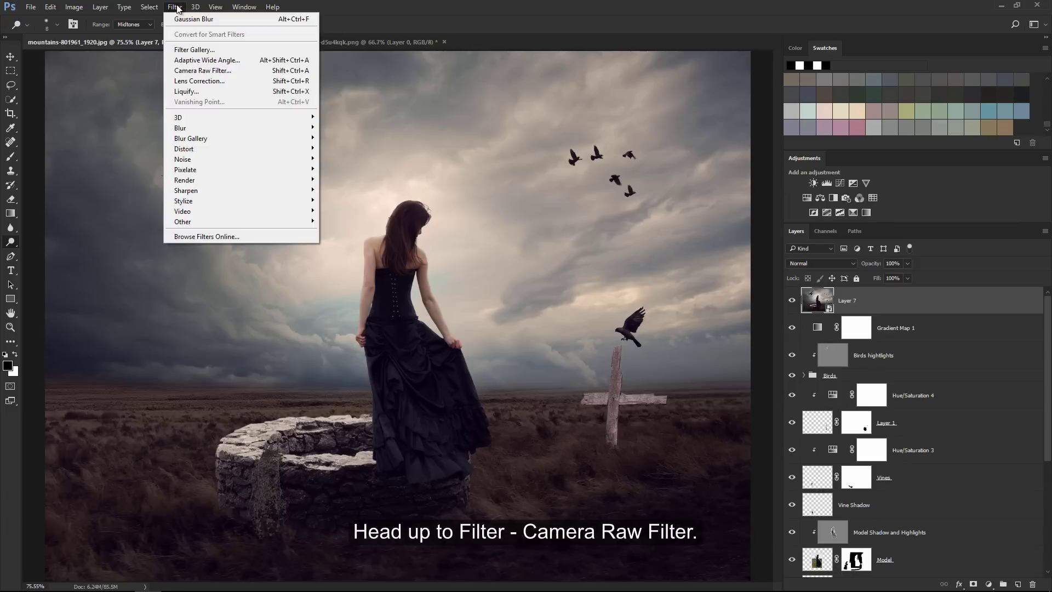
In Camera Raw's Split Toning, raise highlights saturation to 14 and set highlights hue to 102
{"action": "left_click", "coordinate": [174, 70]}
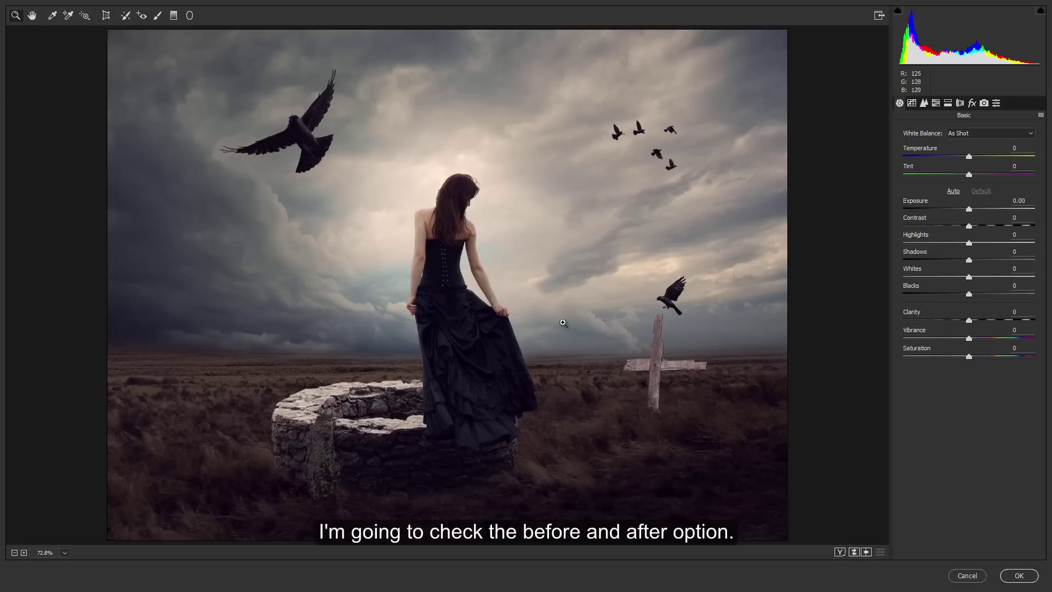
{"action": "left_click", "coordinate": [839, 552]}
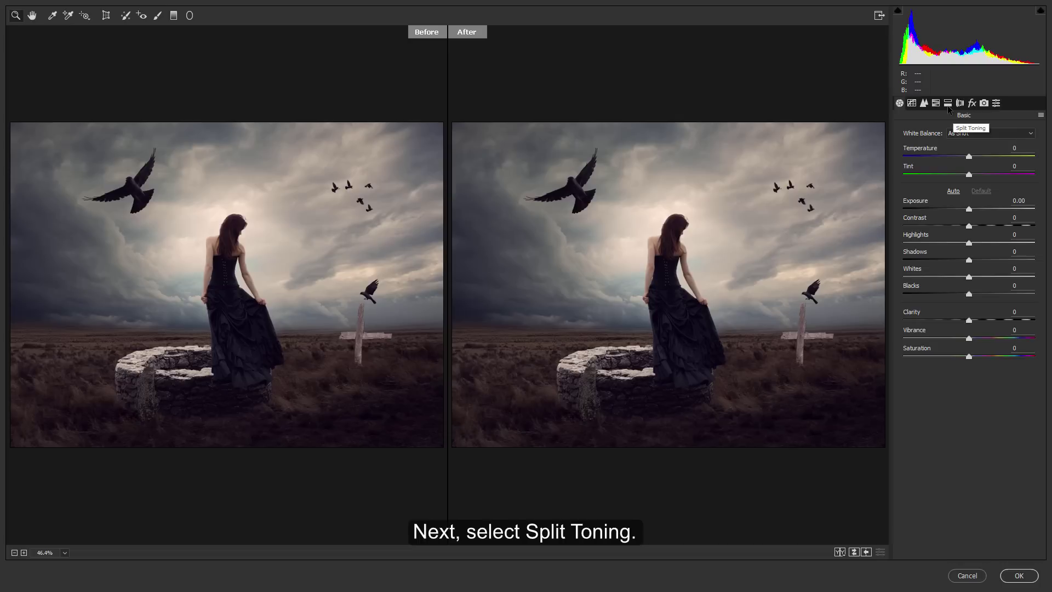
{"action": "left_click", "coordinate": [948, 104]}
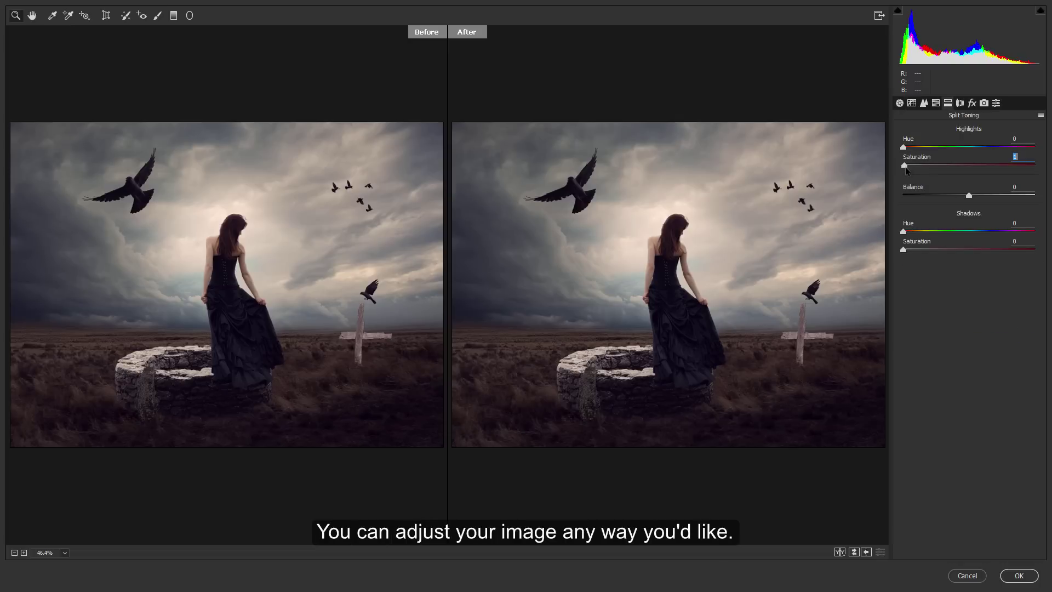
{"action": "left_click_drag", "start_coordinate": [906, 171], "coordinate": [916, 172]}
{"action": "mouse_move", "coordinate": [903, 147]}
{"action": "left_mouse_down"}
{"action": "mouse_move", "coordinate": [942, 155]}
{"action": "mouse_move", "coordinate": [920, 168]}
{"action": "left_mouse_up"}
{"action": "left_click", "coordinate": [914, 166]}
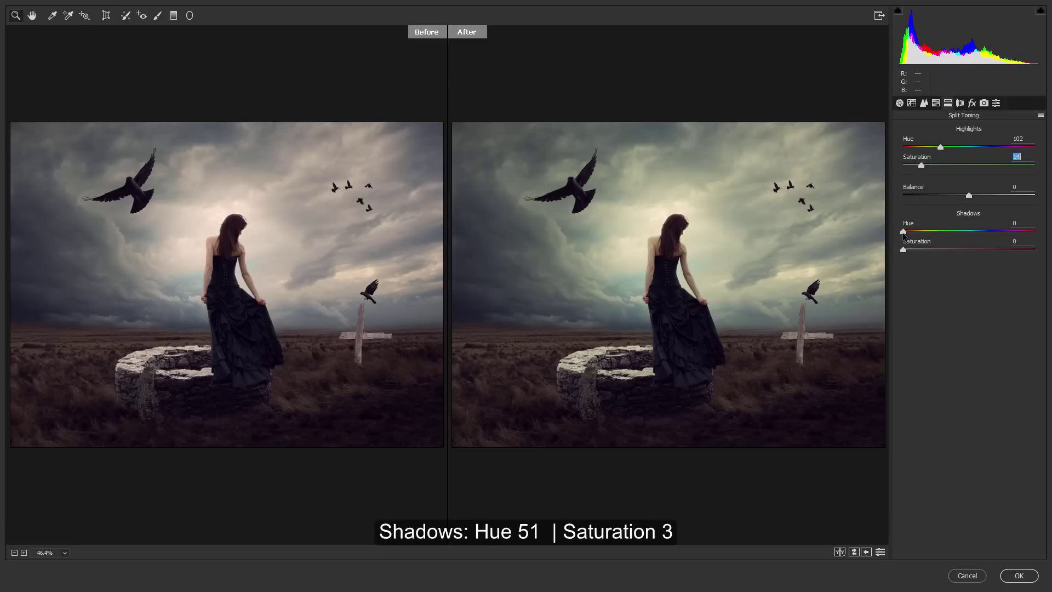
Set shadows hue 51 with saturation 3, pull highlights hue back to 78, and apply
{"action": "left_click_drag", "start_coordinate": [905, 234], "coordinate": [916, 233]}
{"action": "type", "text": "51"}
{"action": "left_click_drag", "start_coordinate": [903, 250], "coordinate": [911, 250]}
{"action": "mouse_move", "coordinate": [940, 147]}
{"action": "left_mouse_down"}
{"action": "mouse_move", "coordinate": [934, 159]}
{"action": "mouse_move", "coordinate": [954, 160]}
{"action": "left_mouse_up"}
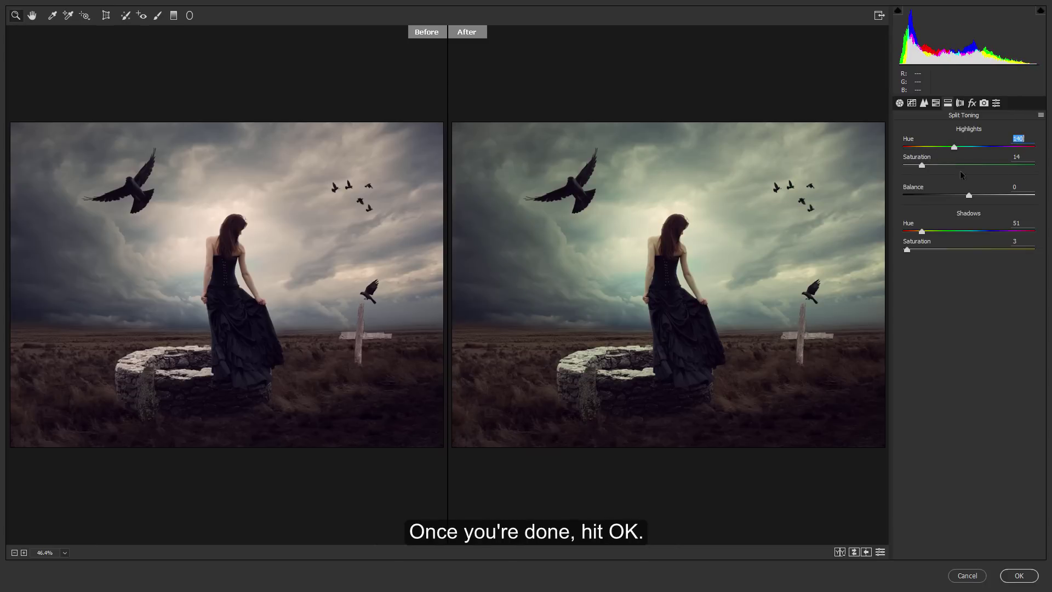
{"action": "left_click", "coordinate": [1018, 575]}
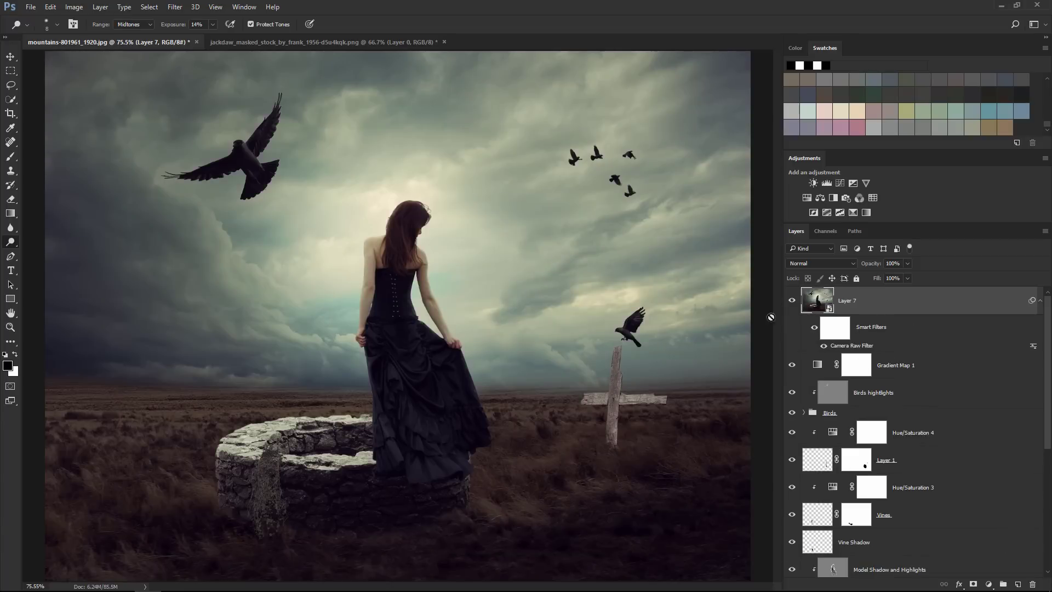